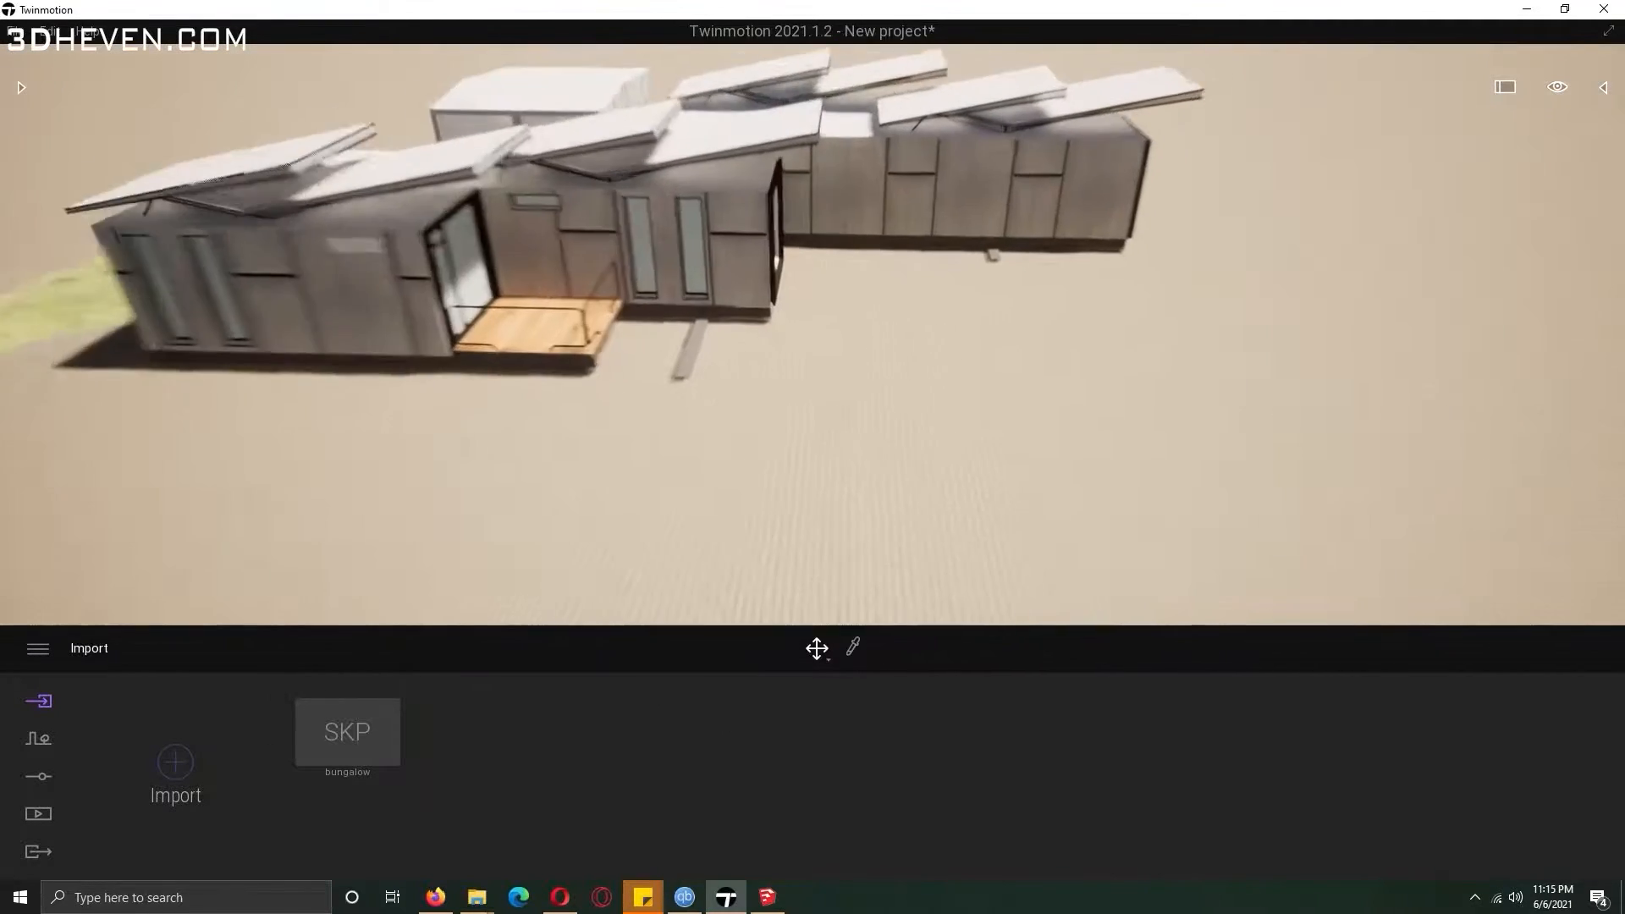
Open the scene graph panel and orbit around the imported bungalow model.
click(1604, 87)
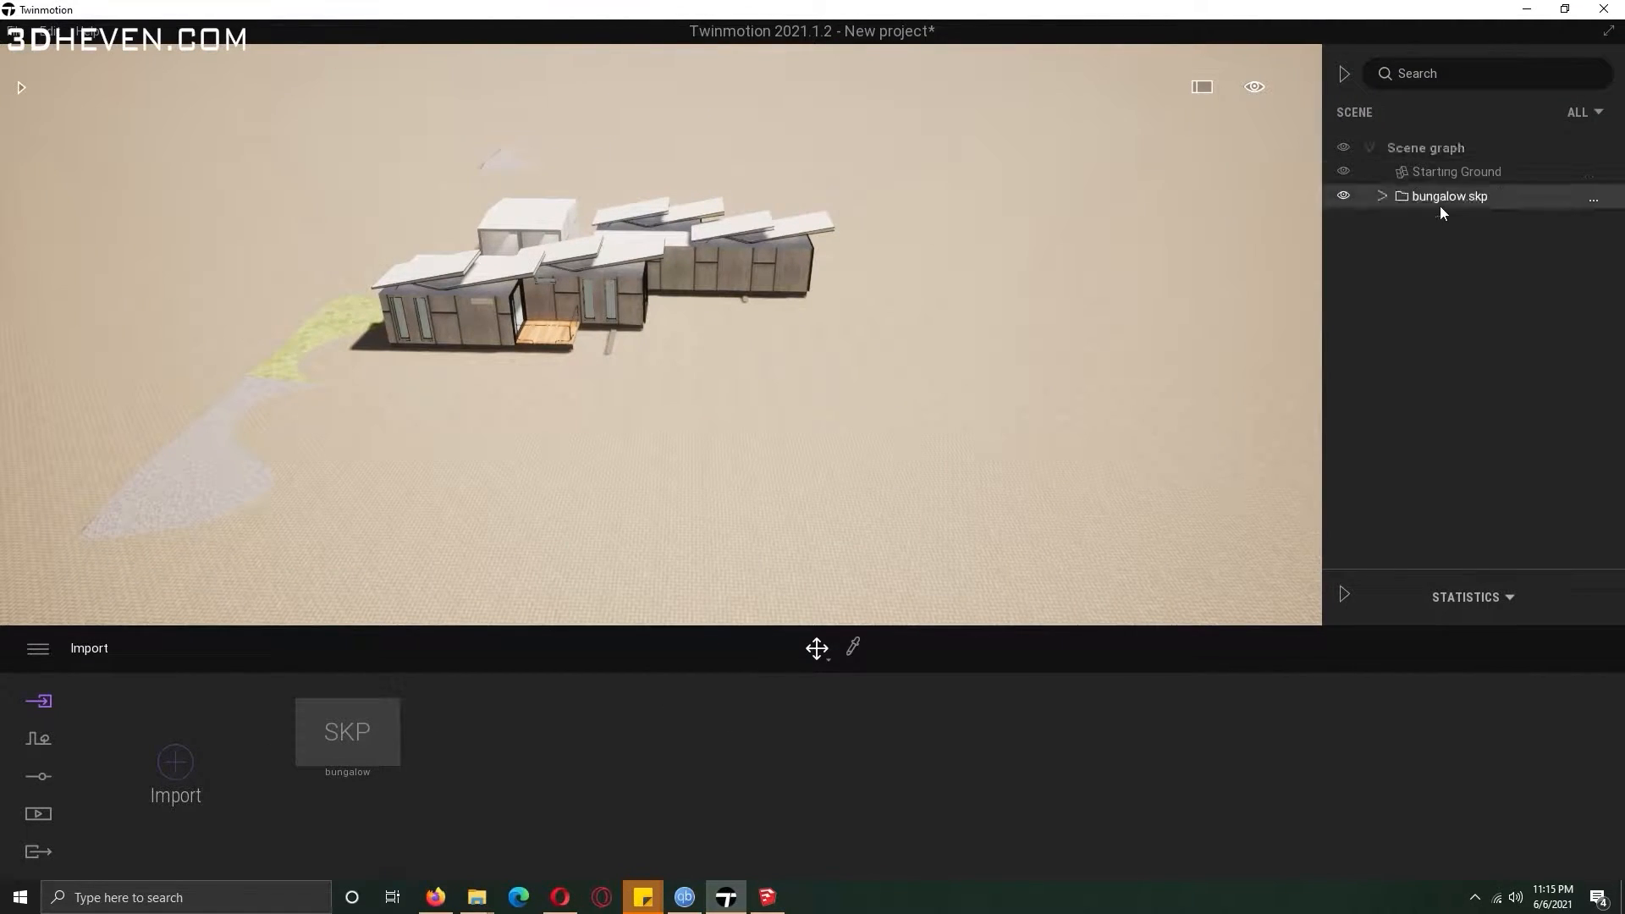
right_drag(836, 372, 730, 369)
drag(718, 373, 730, 271)
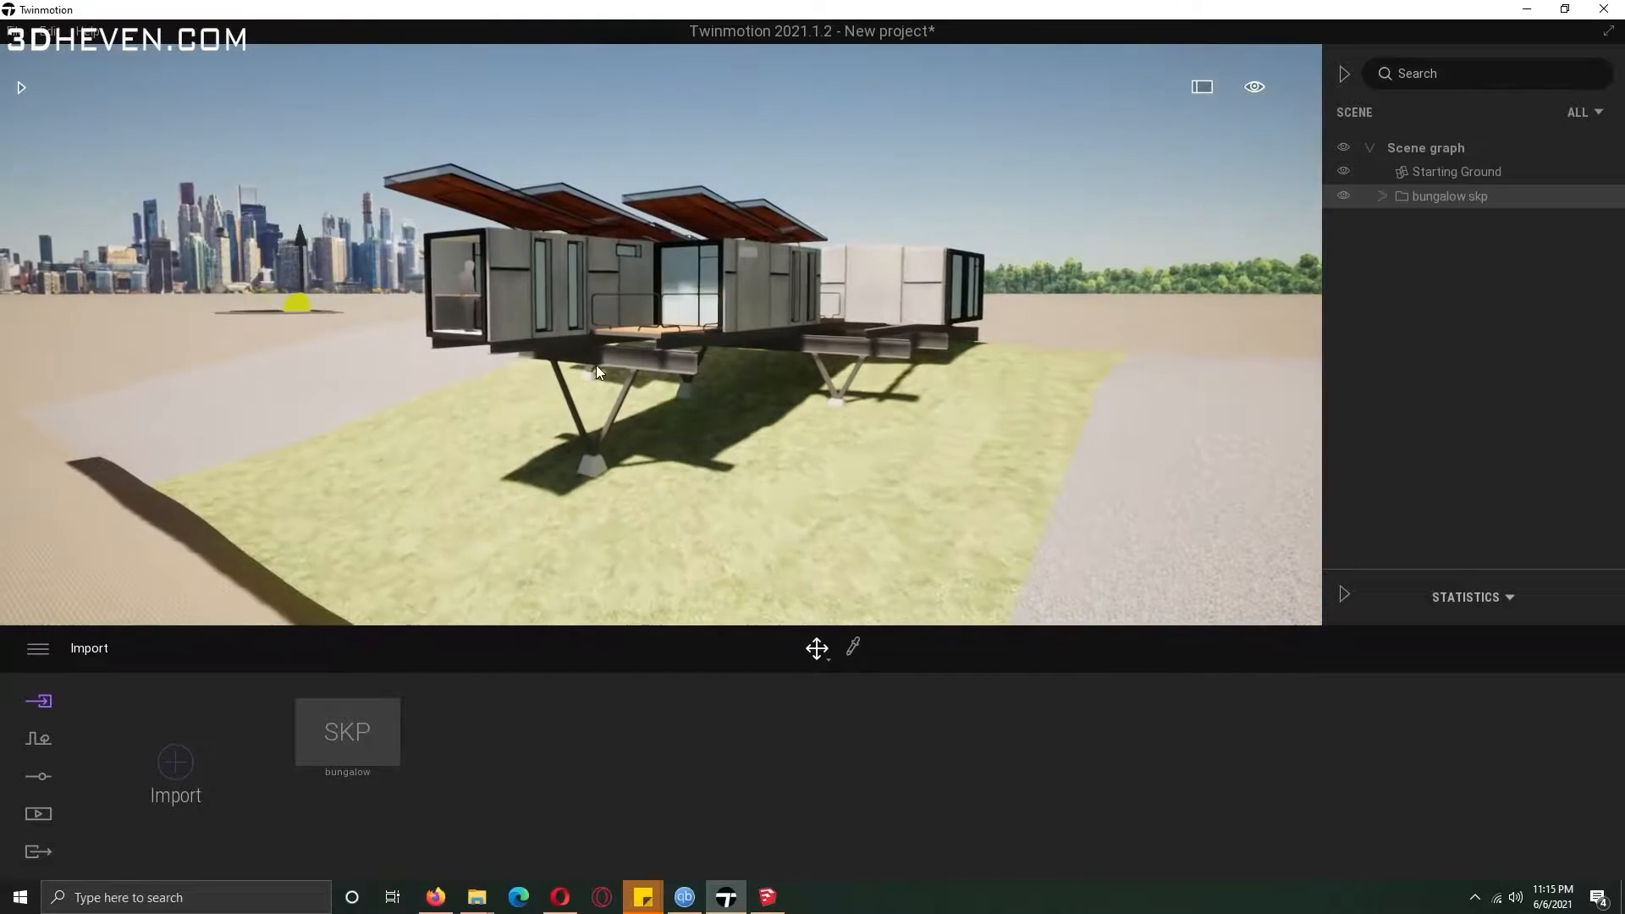
Open the Image media section and expand the bungalow.skp hierarchy in the scene graph.
click(39, 815)
click(452, 766)
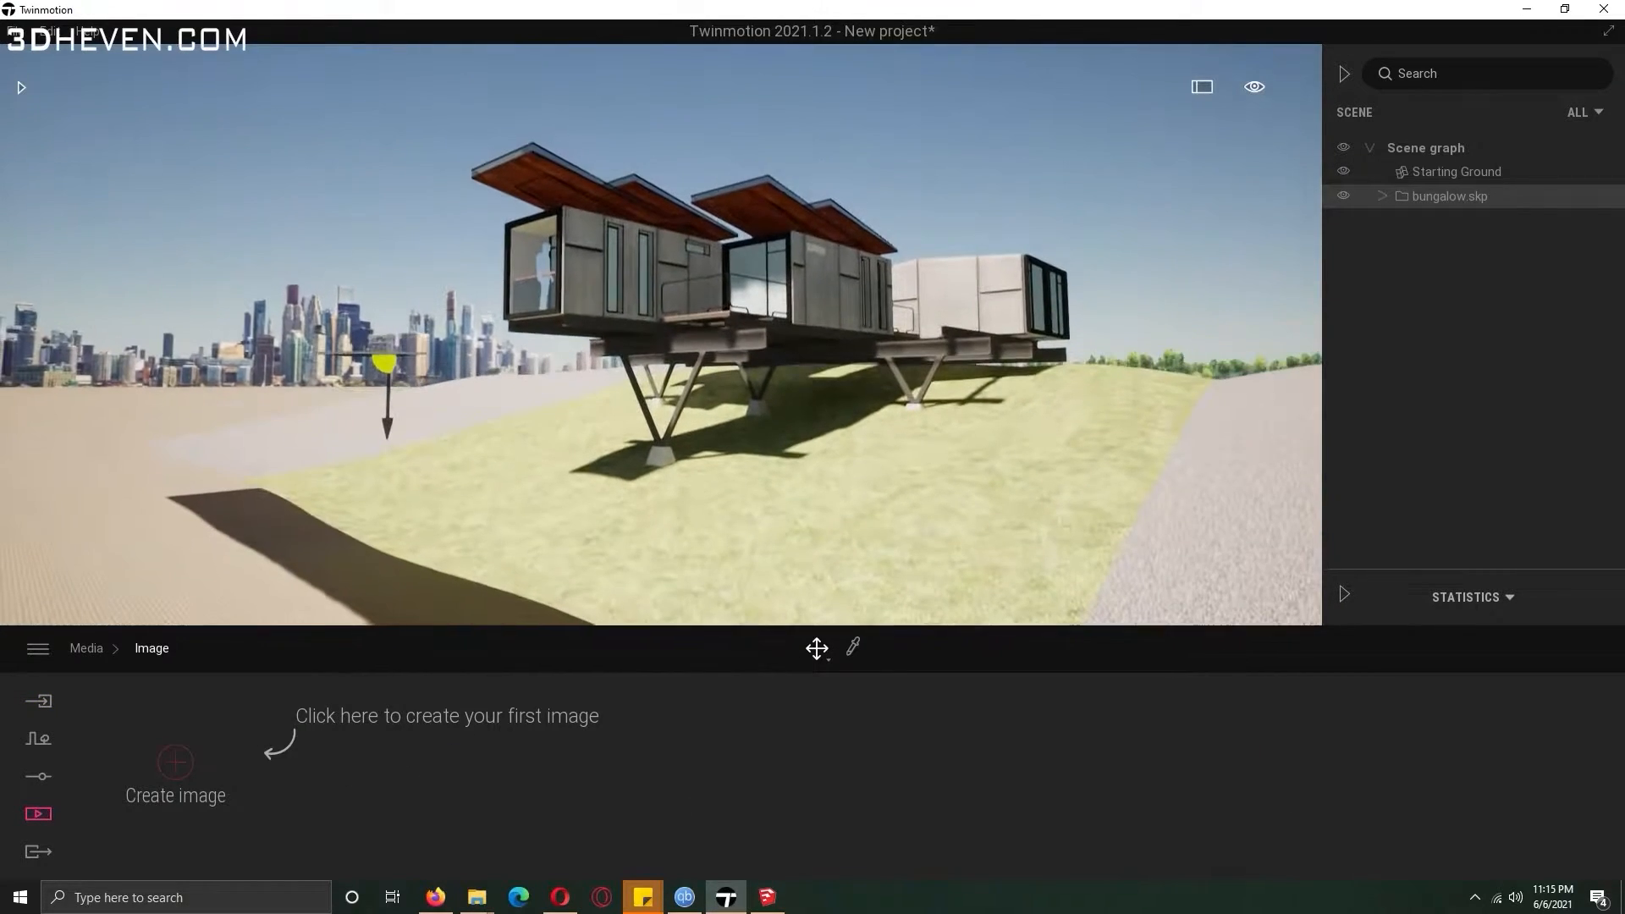
click(543, 267)
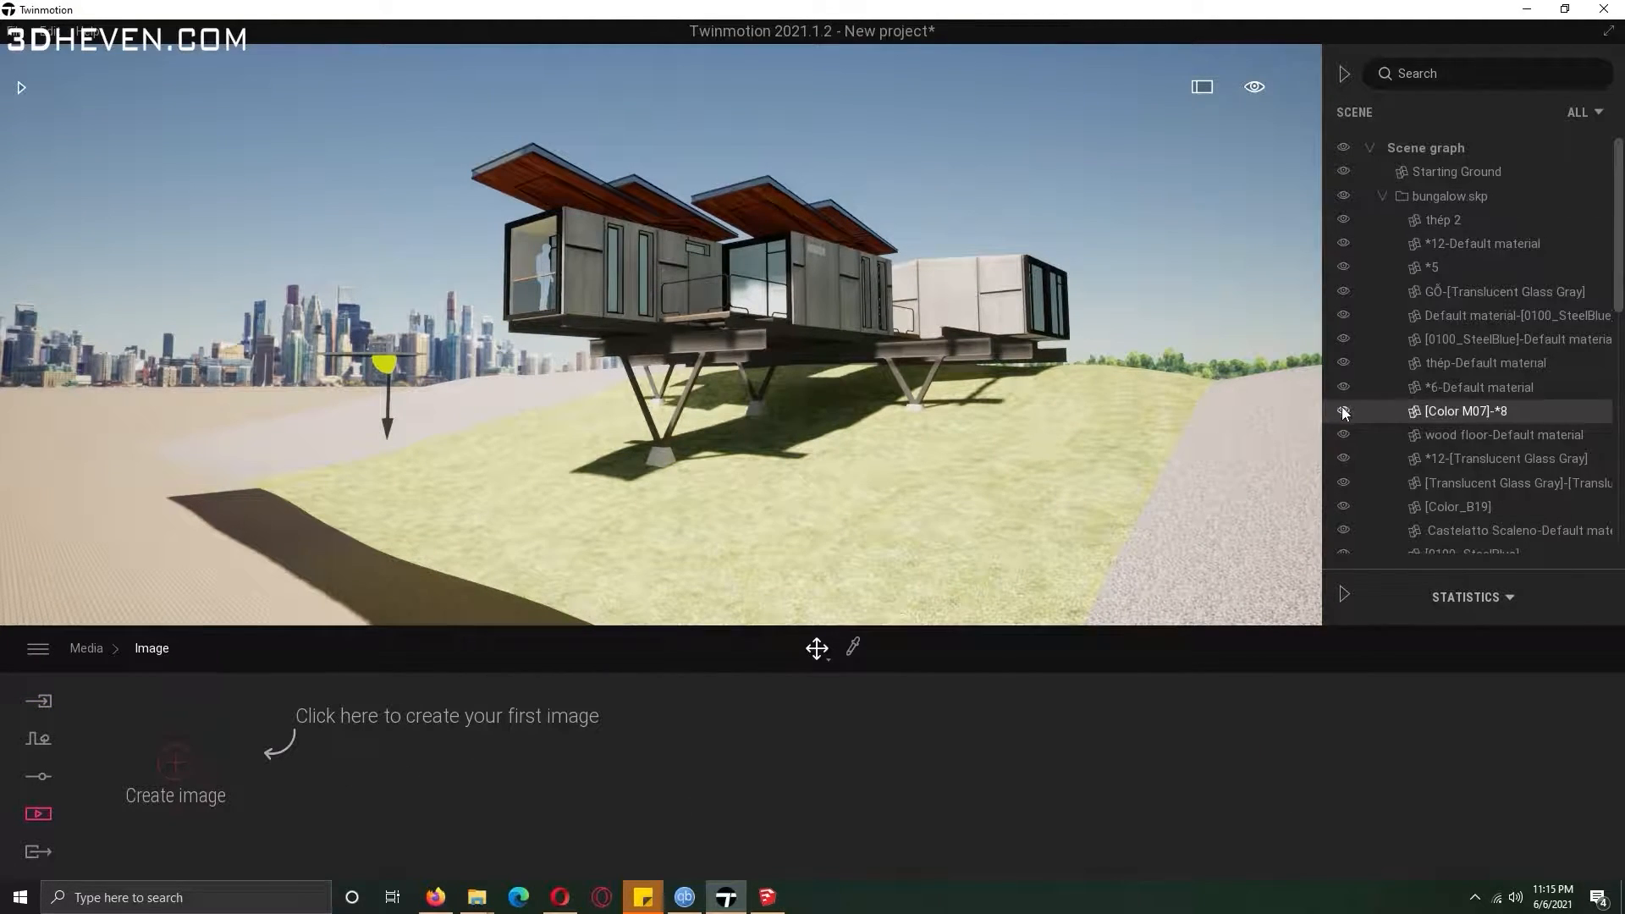
Switch to SketchUp to check the bungalow model and return to Twinmotion.
click(760, 909)
scroll(495, 503, up, 5)
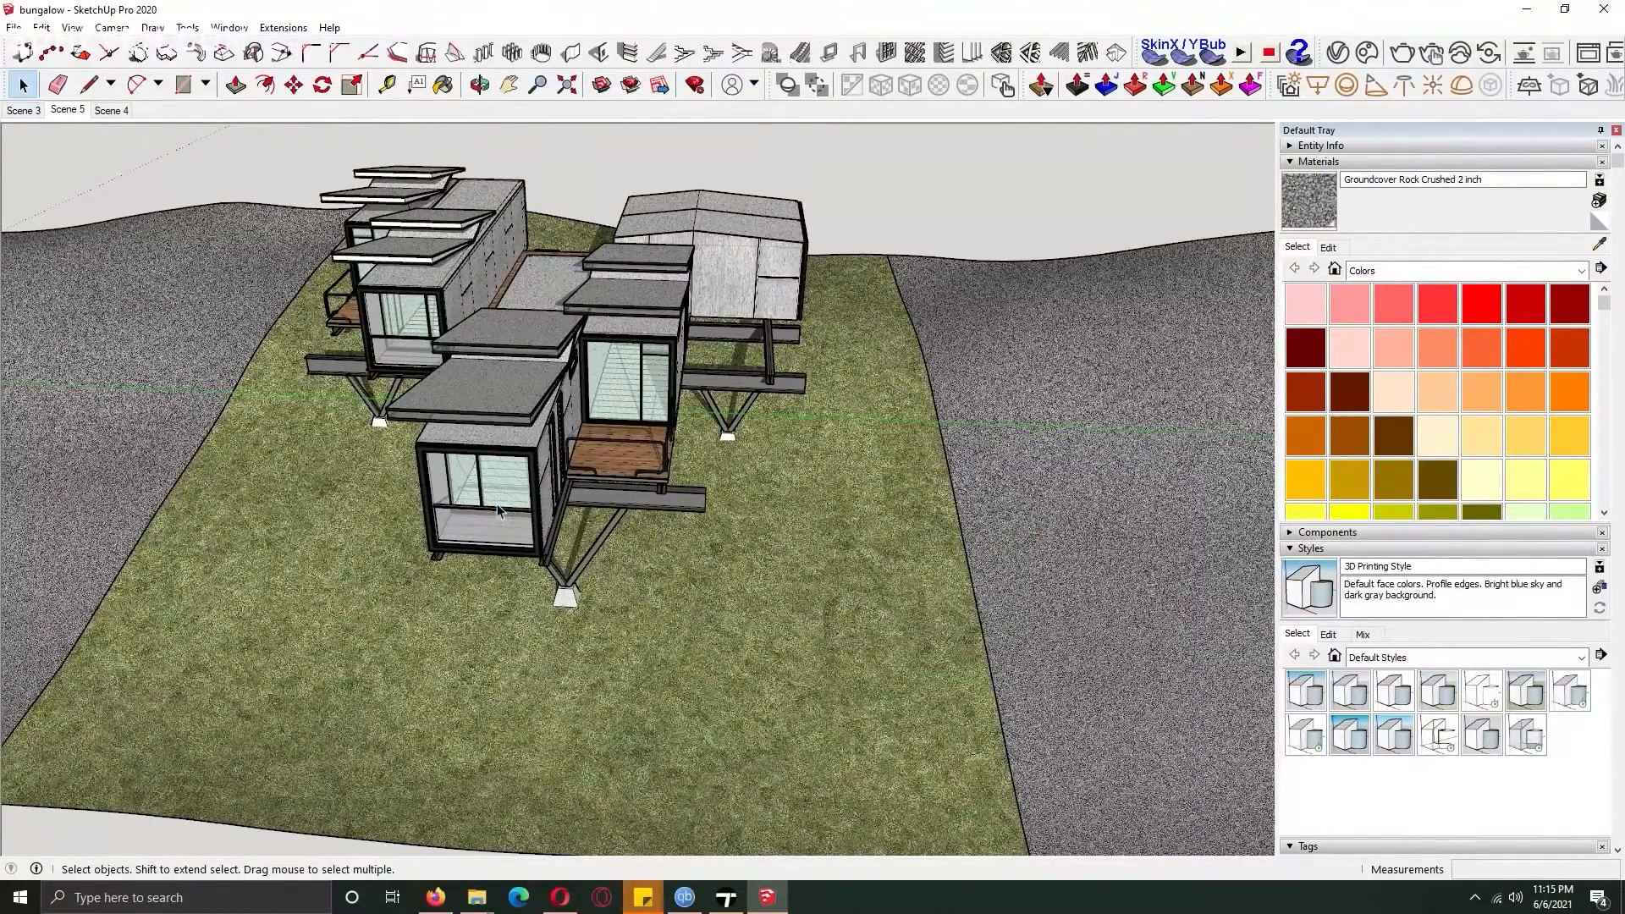
click(726, 897)
Resynchronise the bungalow.skp import with its updated SketchUp file.
right_click(1495, 192)
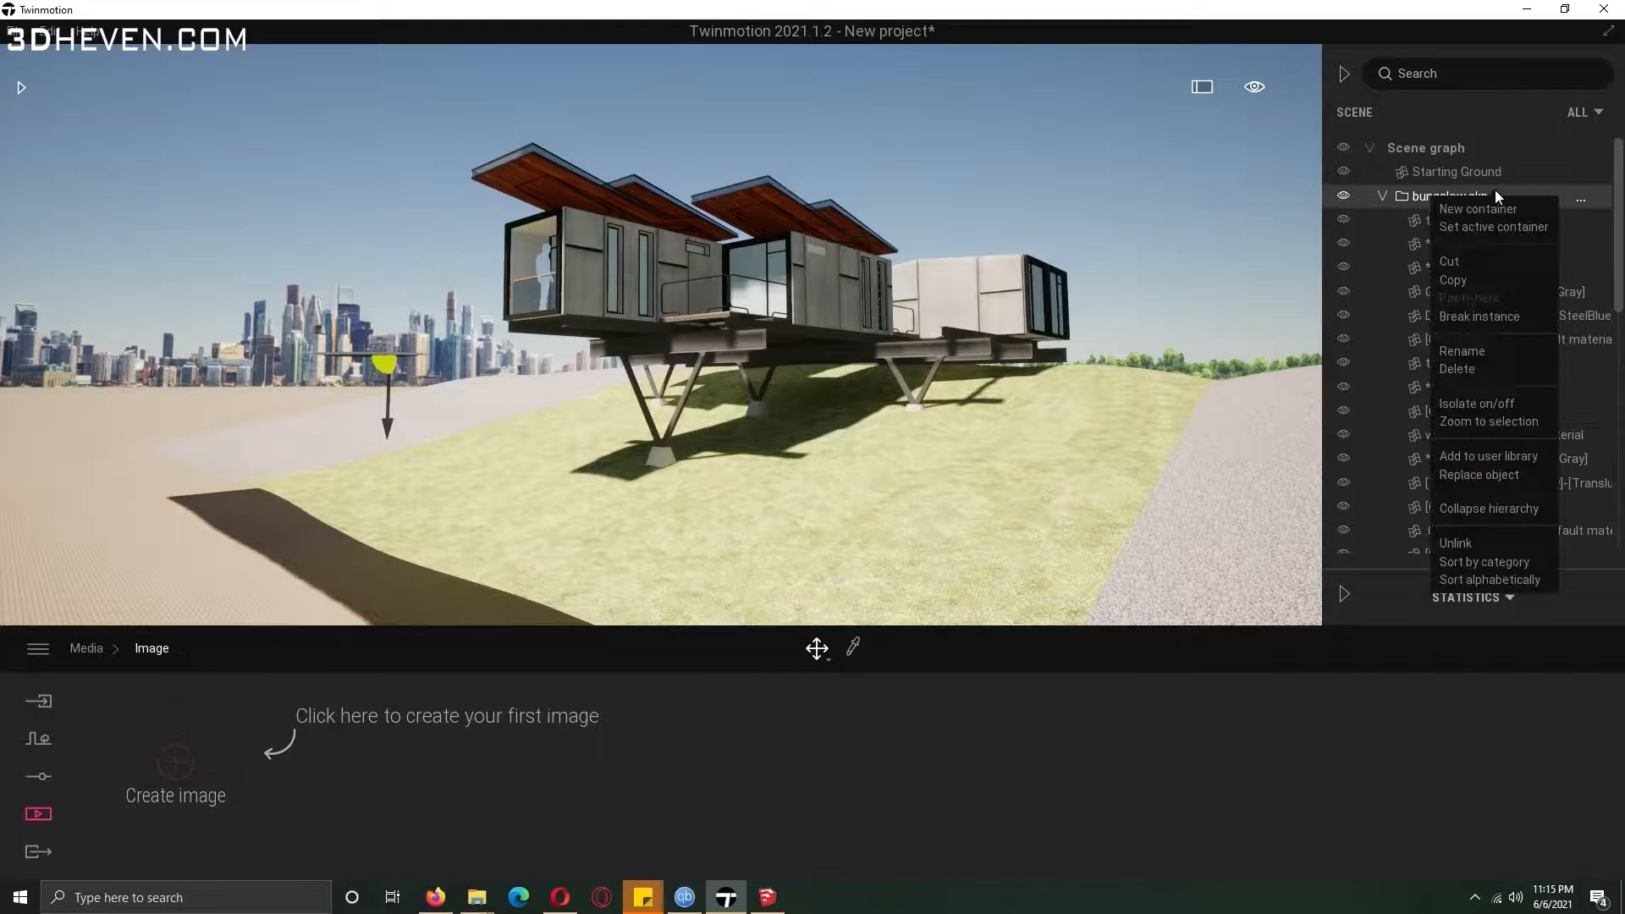
click(166, 755)
click(48, 709)
click(362, 686)
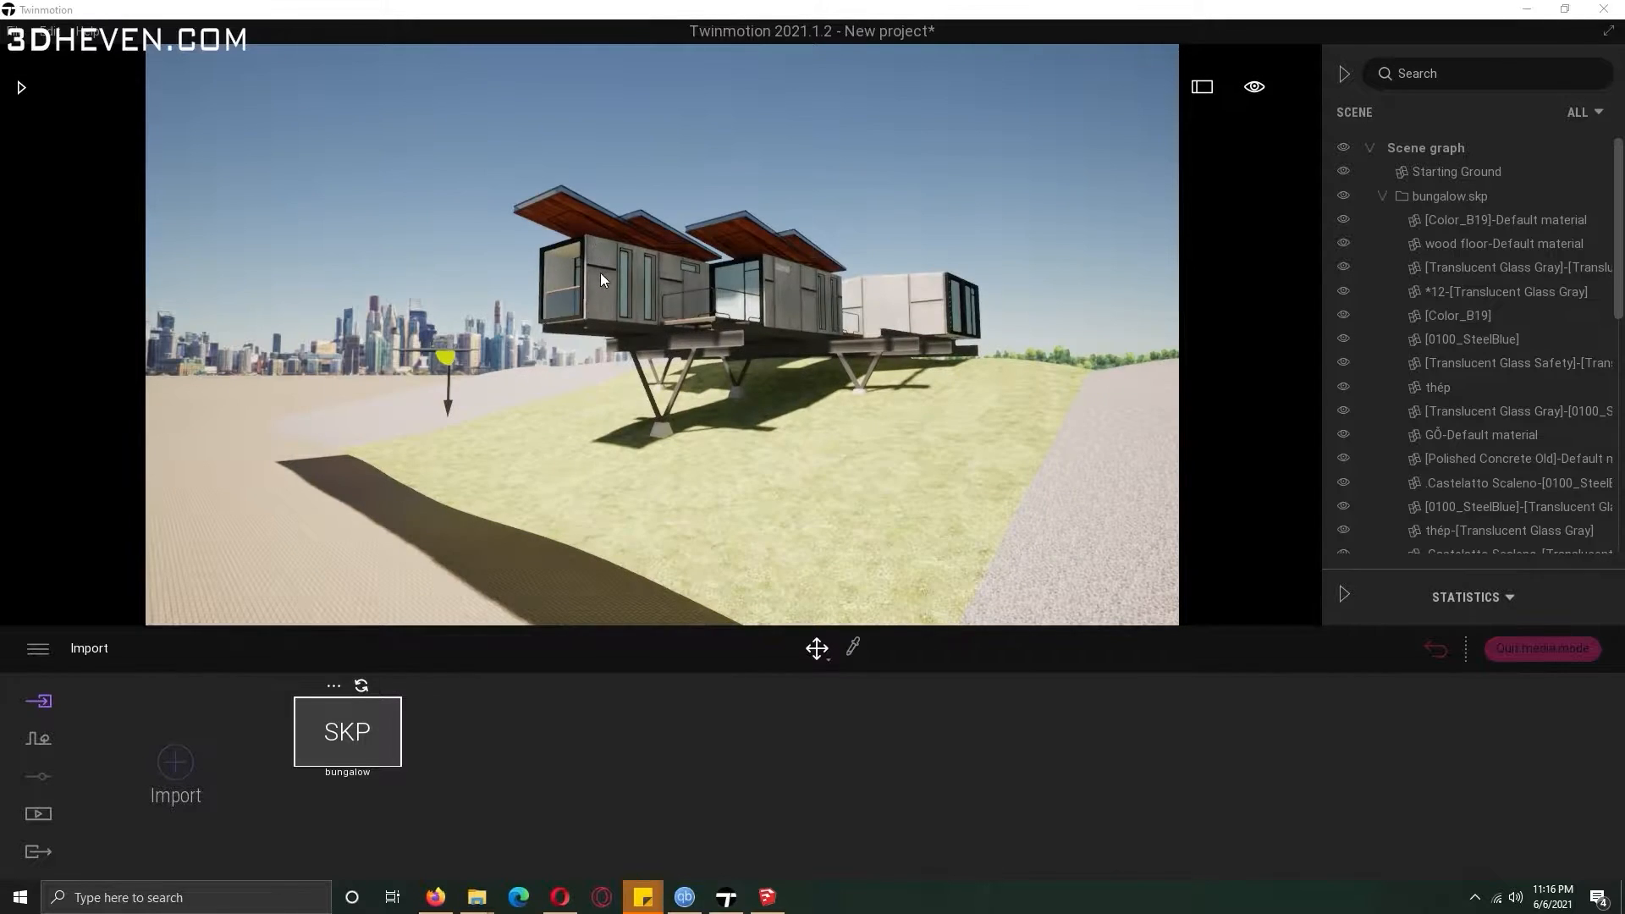
Create a new image in the Media section and frame the camera view of the bungalow.
click(38, 813)
click(436, 774)
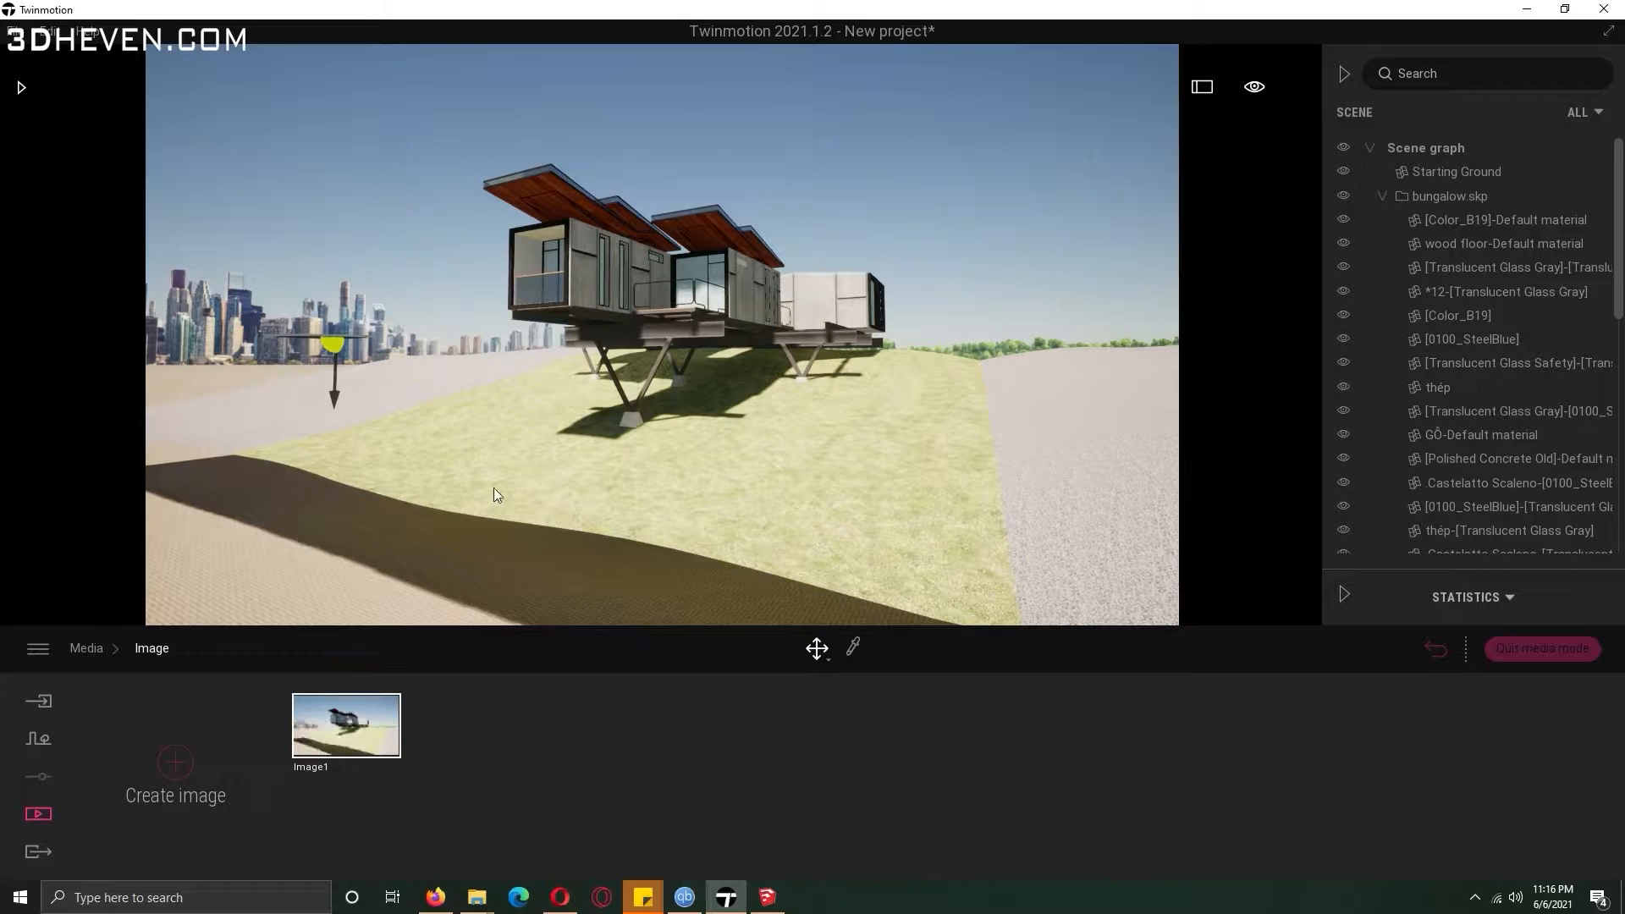
drag(333, 399, 327, 441)
right_drag(328, 440, 315, 432)
right_drag(497, 578, 495, 577)
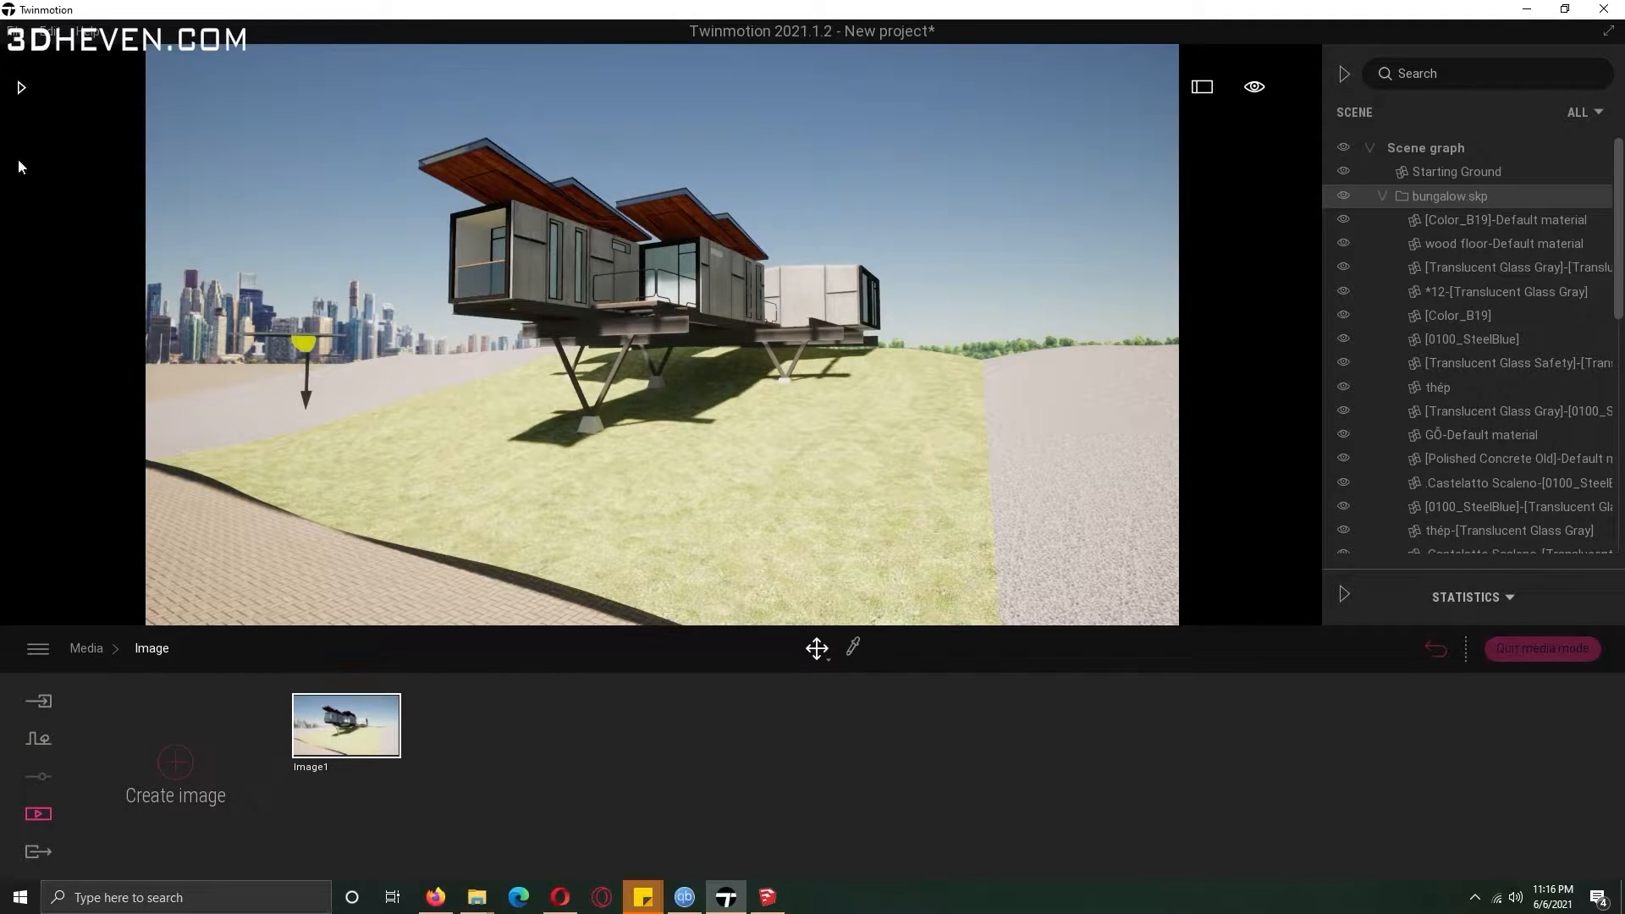
click(780, 205)
click(38, 738)
click(1146, 766)
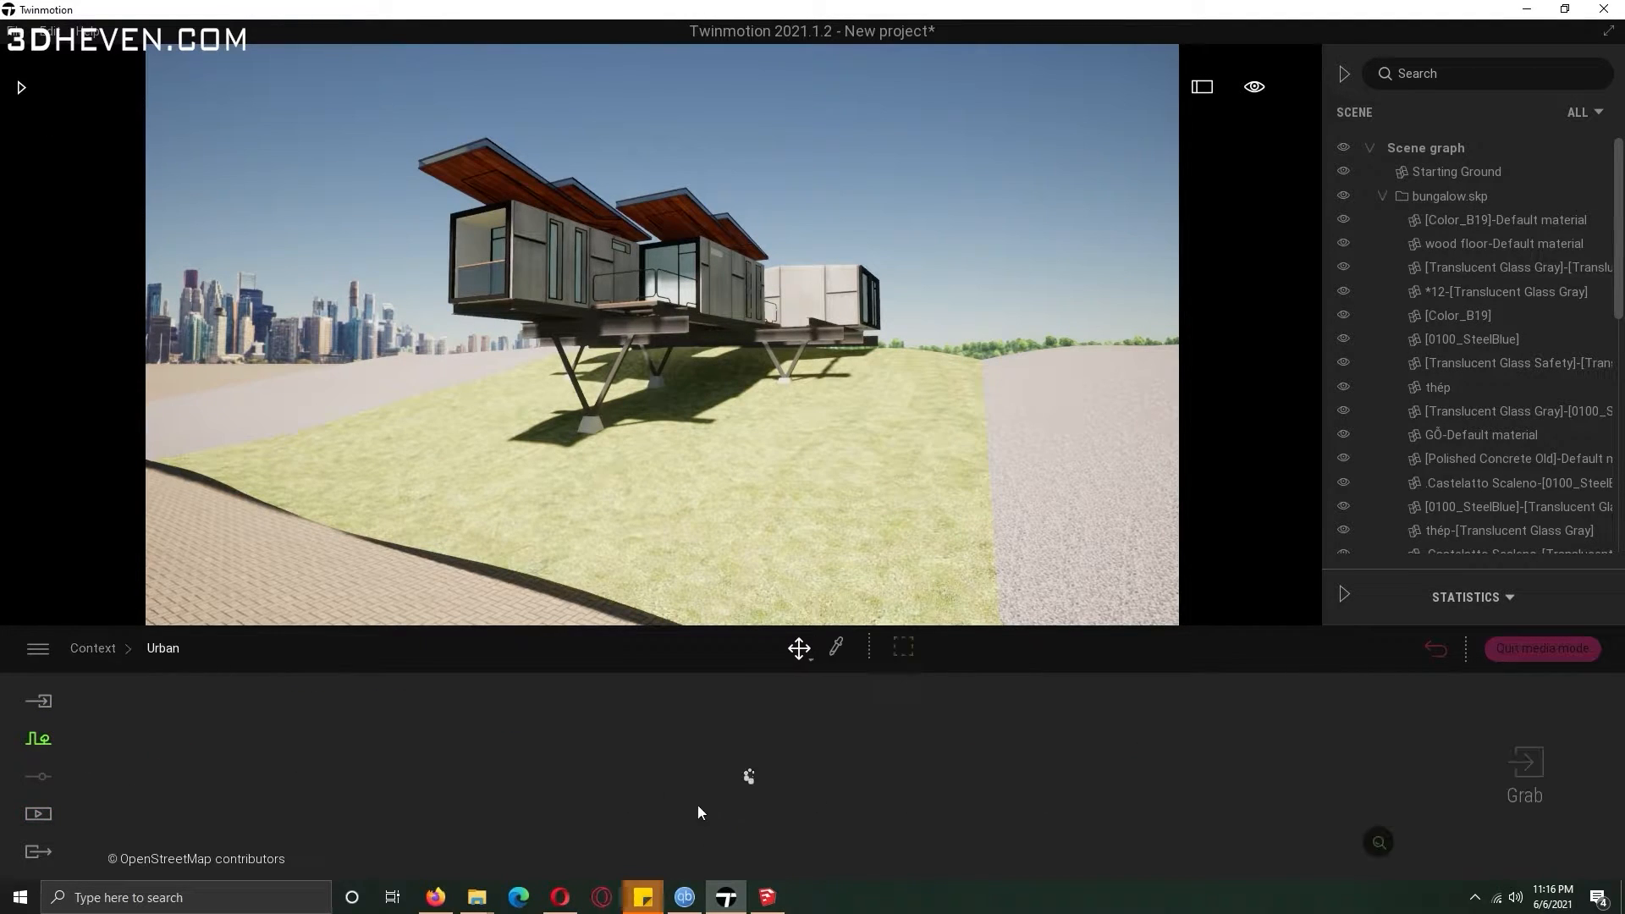
click(38, 738)
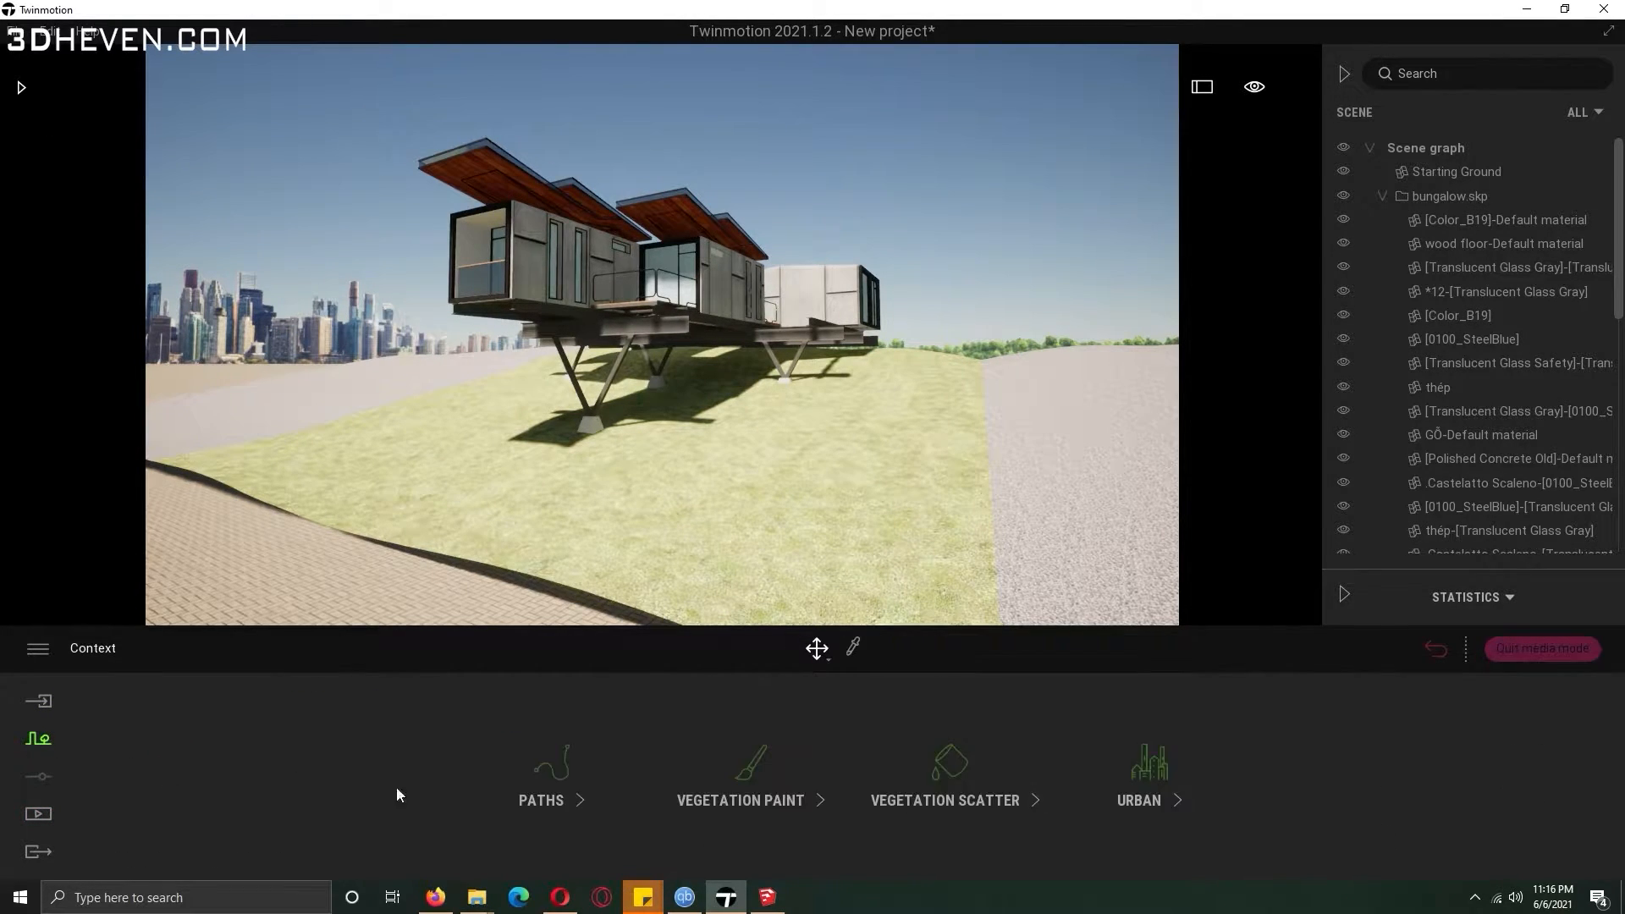
Open Vegetation Scatter and add Dry Grass 01, TallGrass 04, TallGrass 02 and Clovers 02 to the scatter set.
click(940, 772)
drag(207, 430, 280, 750)
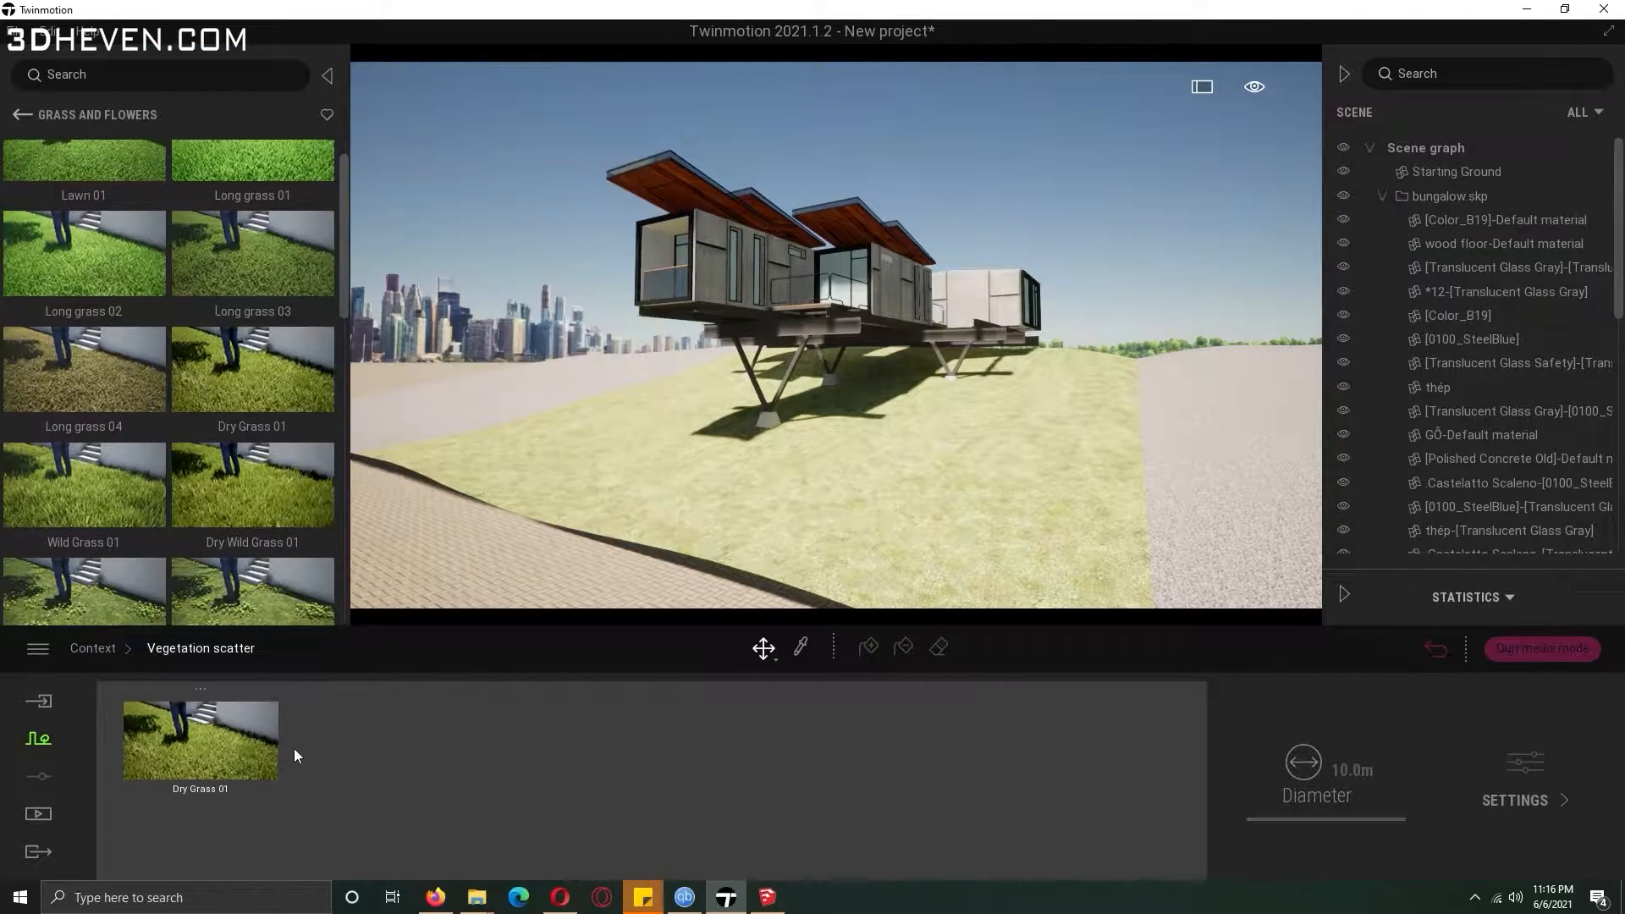
drag(339, 221, 343, 468)
drag(160, 328, 350, 735)
drag(84, 222, 566, 750)
drag(342, 474, 334, 341)
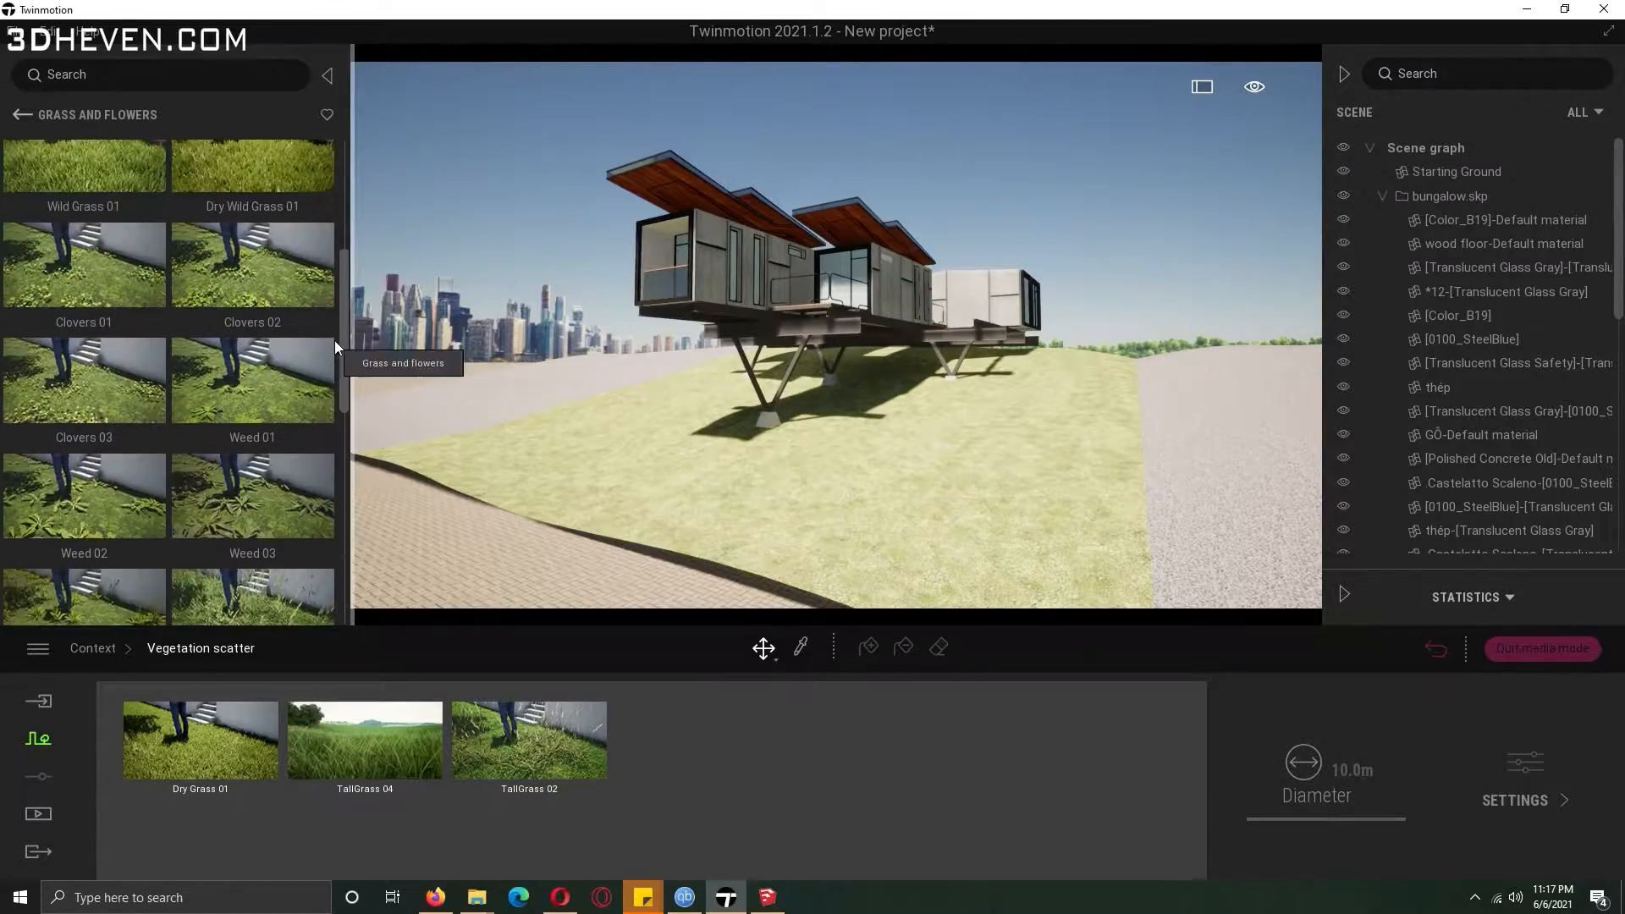
drag(252, 419, 804, 728)
Paint Dry Grass 01 onto the lawn around the bungalow with the scatter paint tool.
click(868, 647)
click(847, 517)
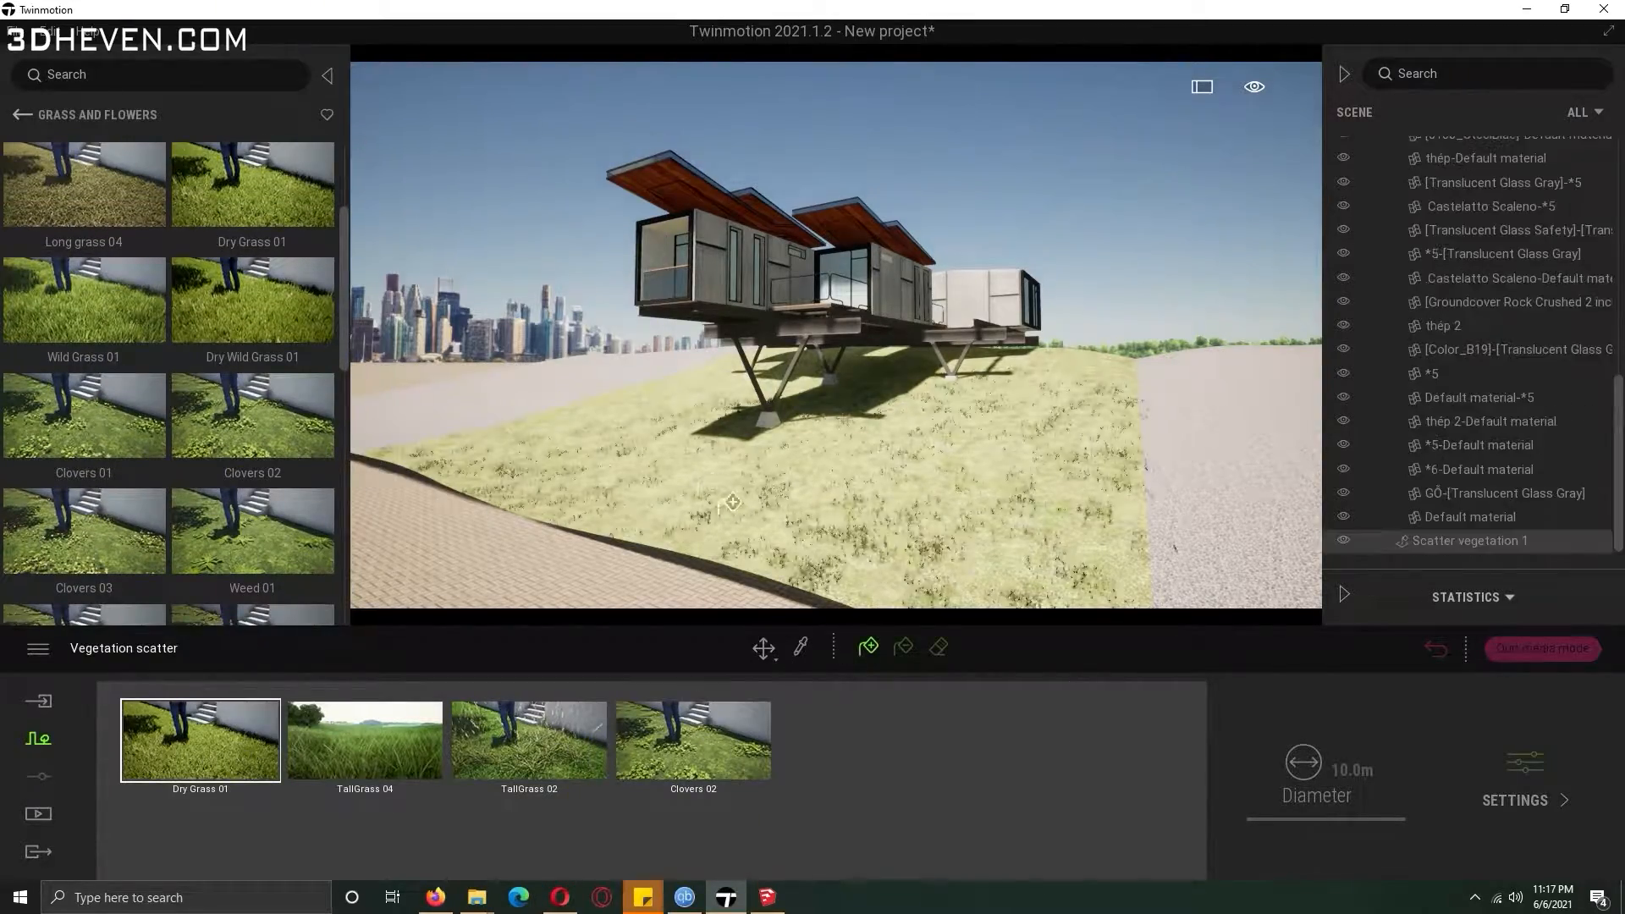
key(w)
right_drag(643, 474, 624, 533)
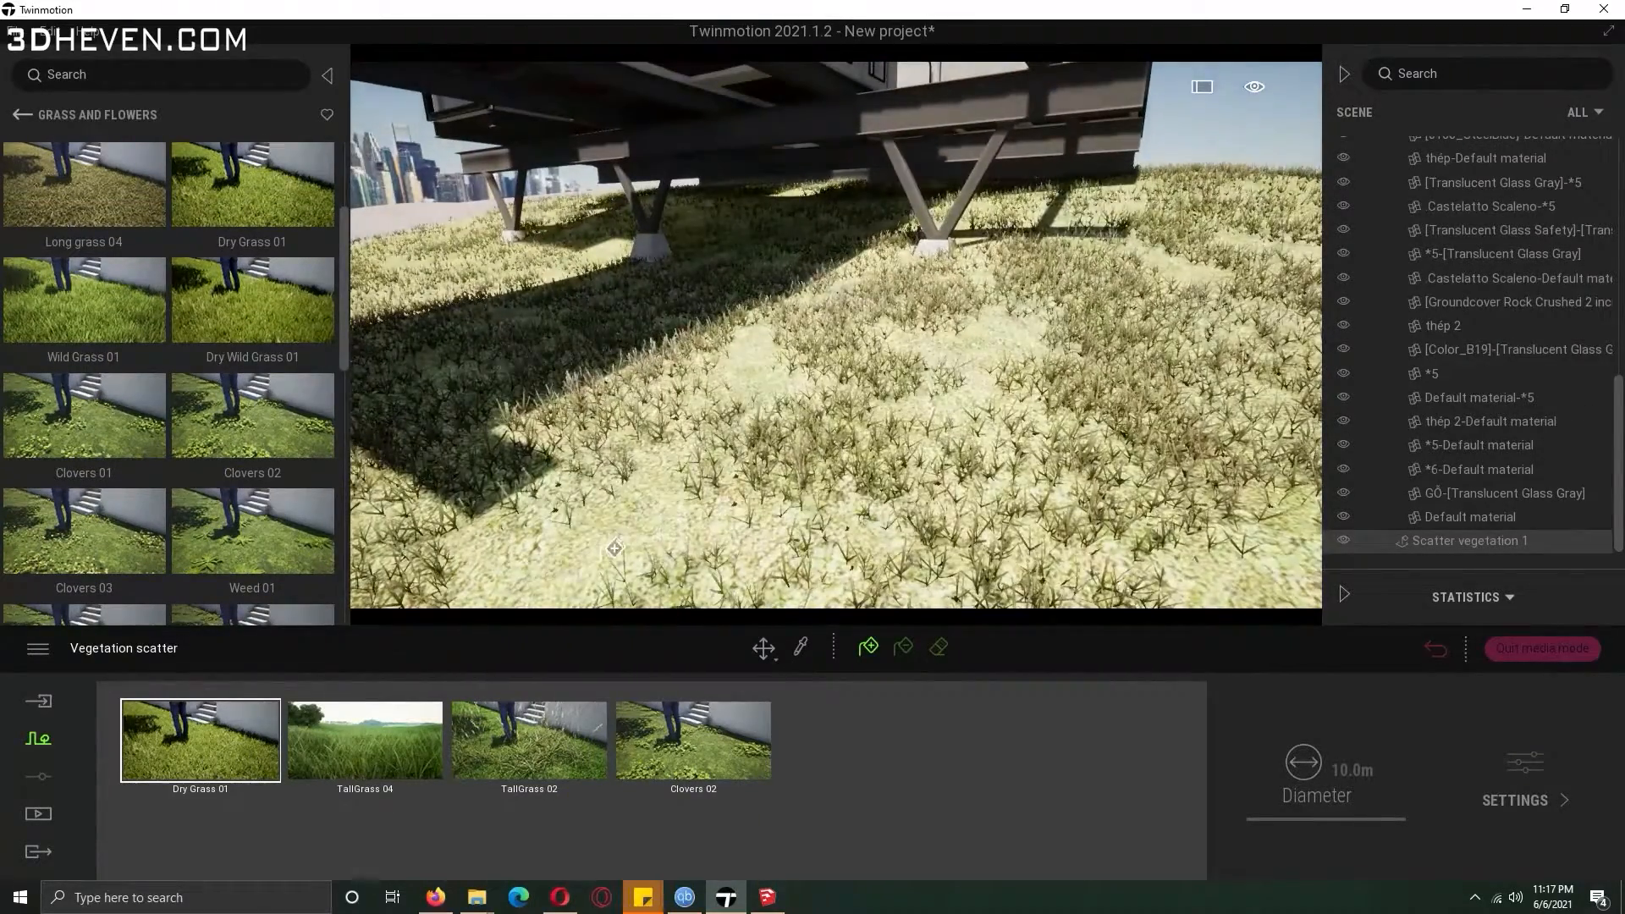
Select TallGrass 04 and paint it over the lawn under the bungalow.
click(415, 753)
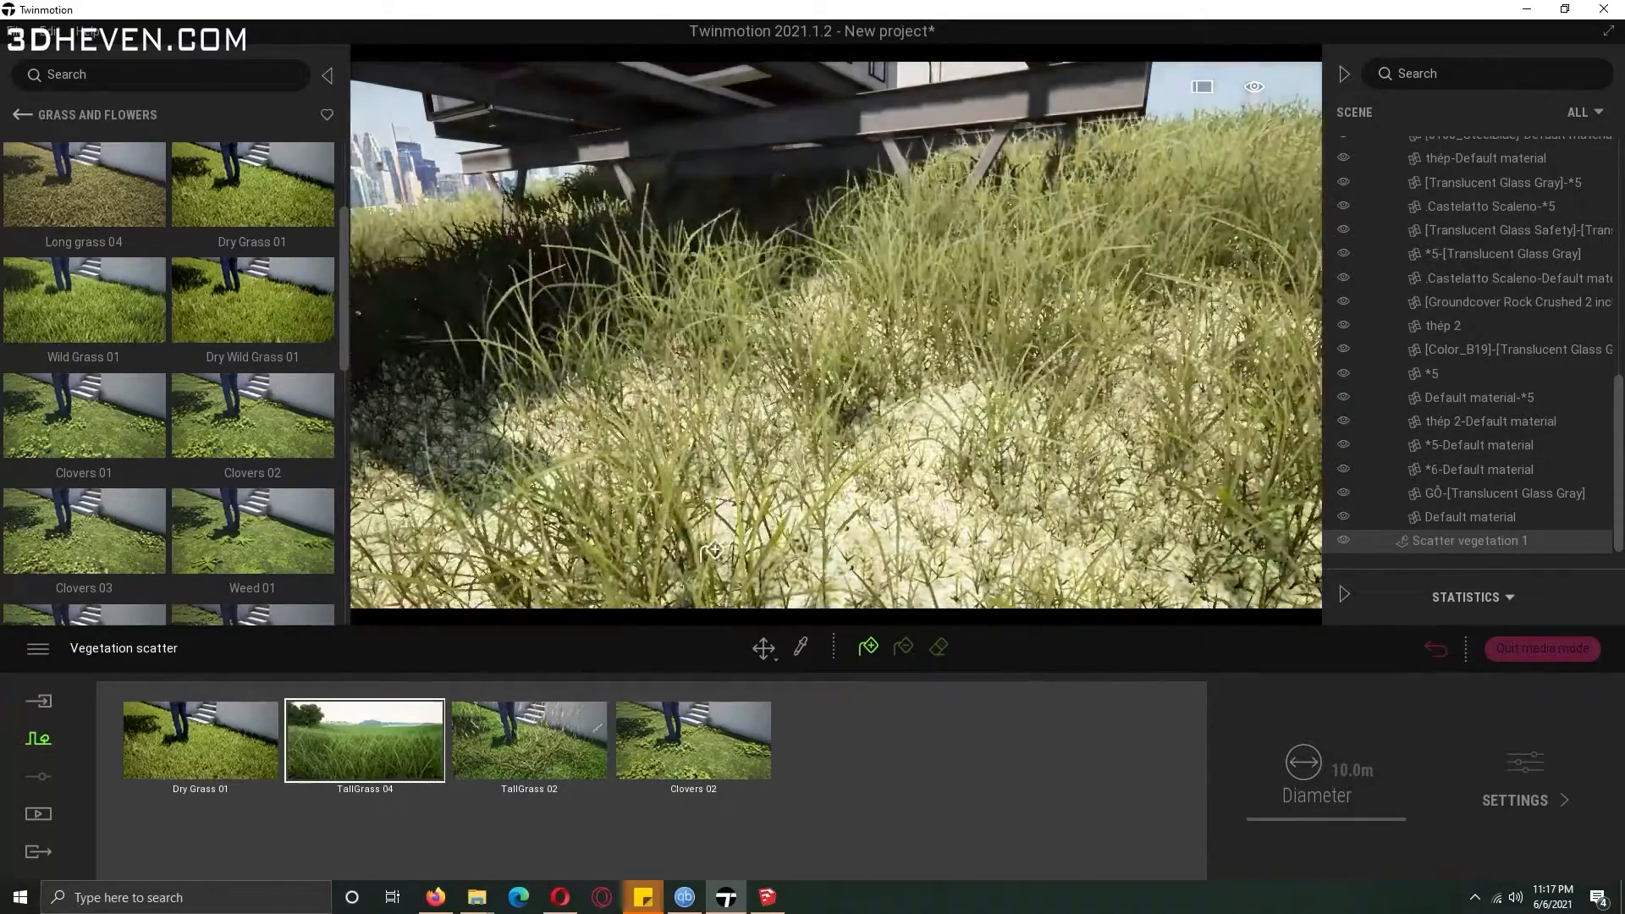
click(749, 525)
key(s)
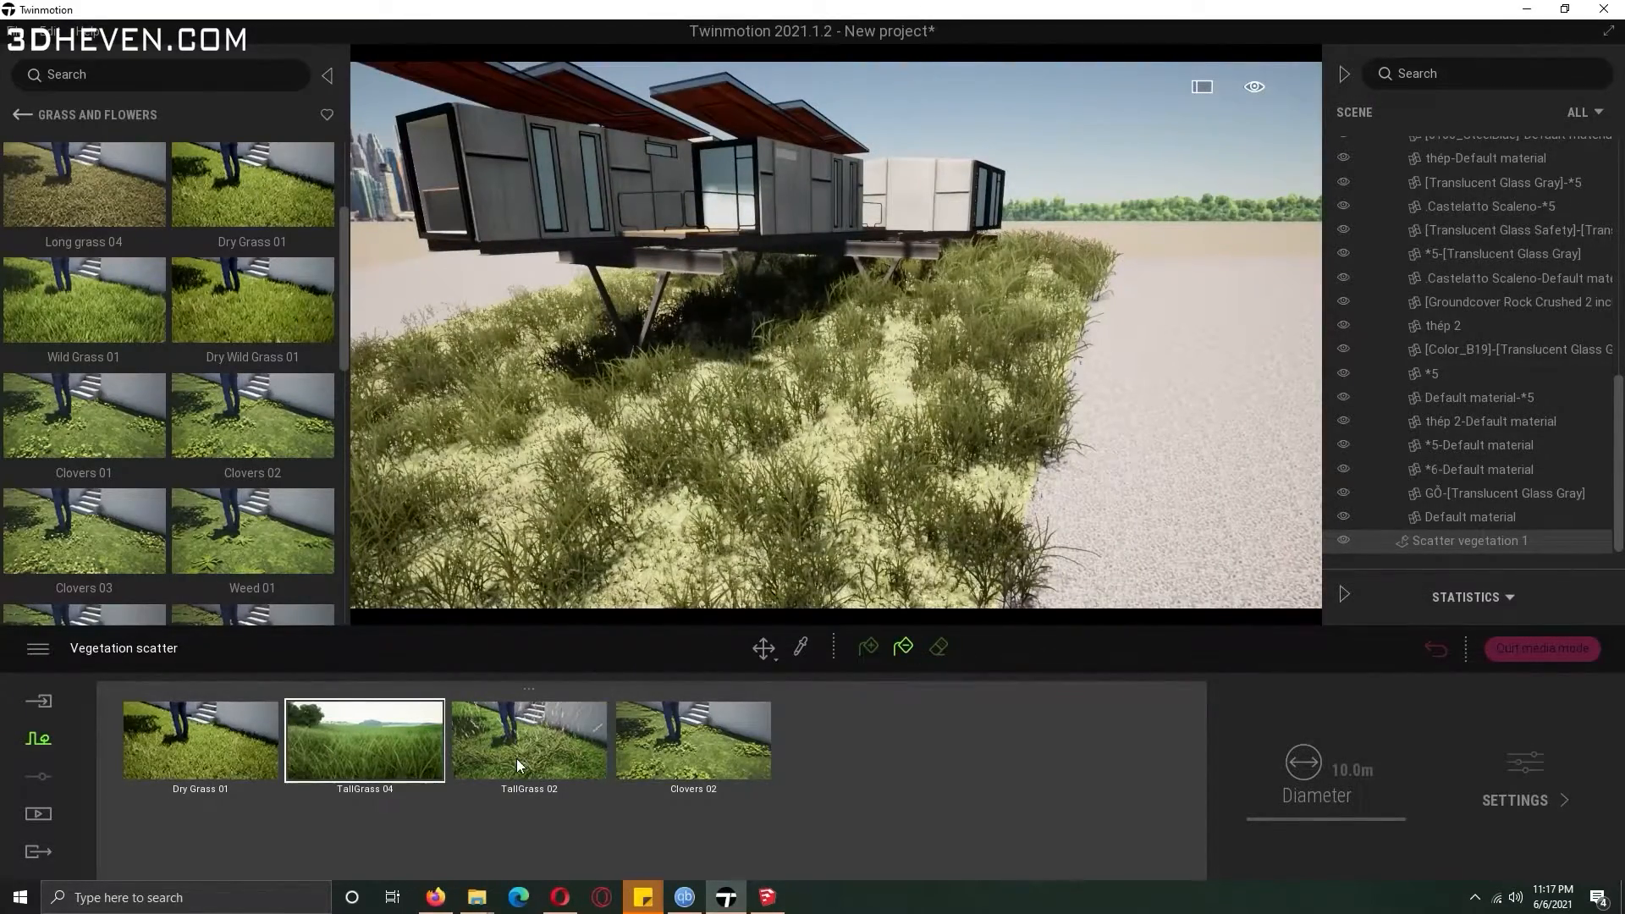
click(799, 467)
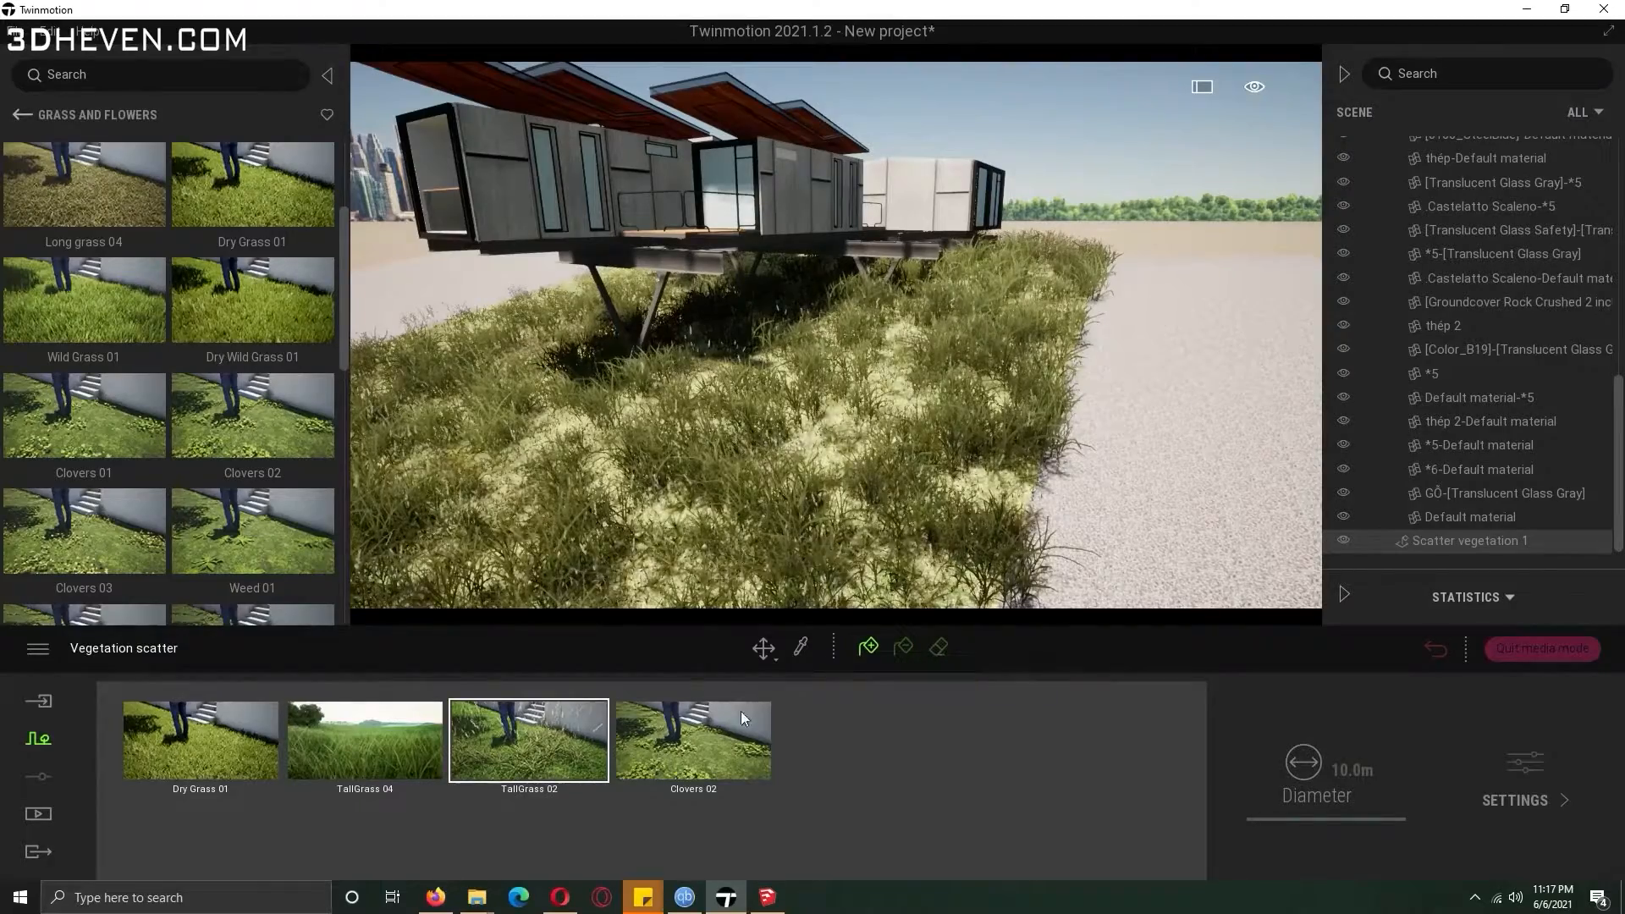
Select Clovers 02 and paint it across the lawn.
click(735, 727)
click(819, 443)
key(a)
scroll(341, 293, up, 3)
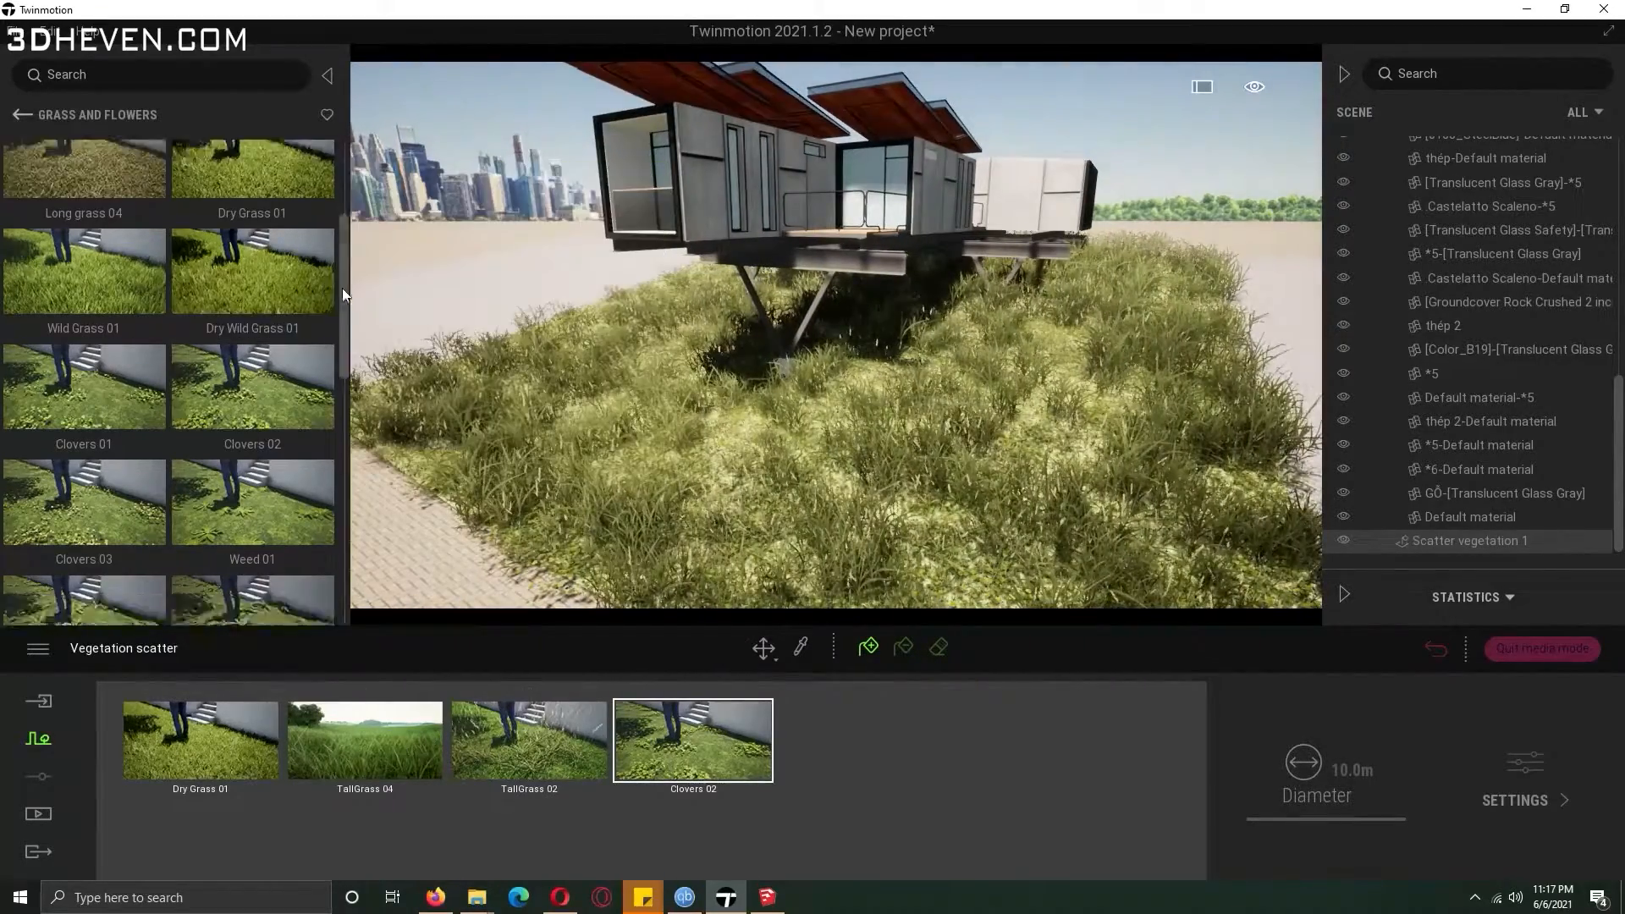
Add Long grass 01 to the scatter set and paint it onto the lawn.
drag(252, 170, 854, 772)
click(767, 470)
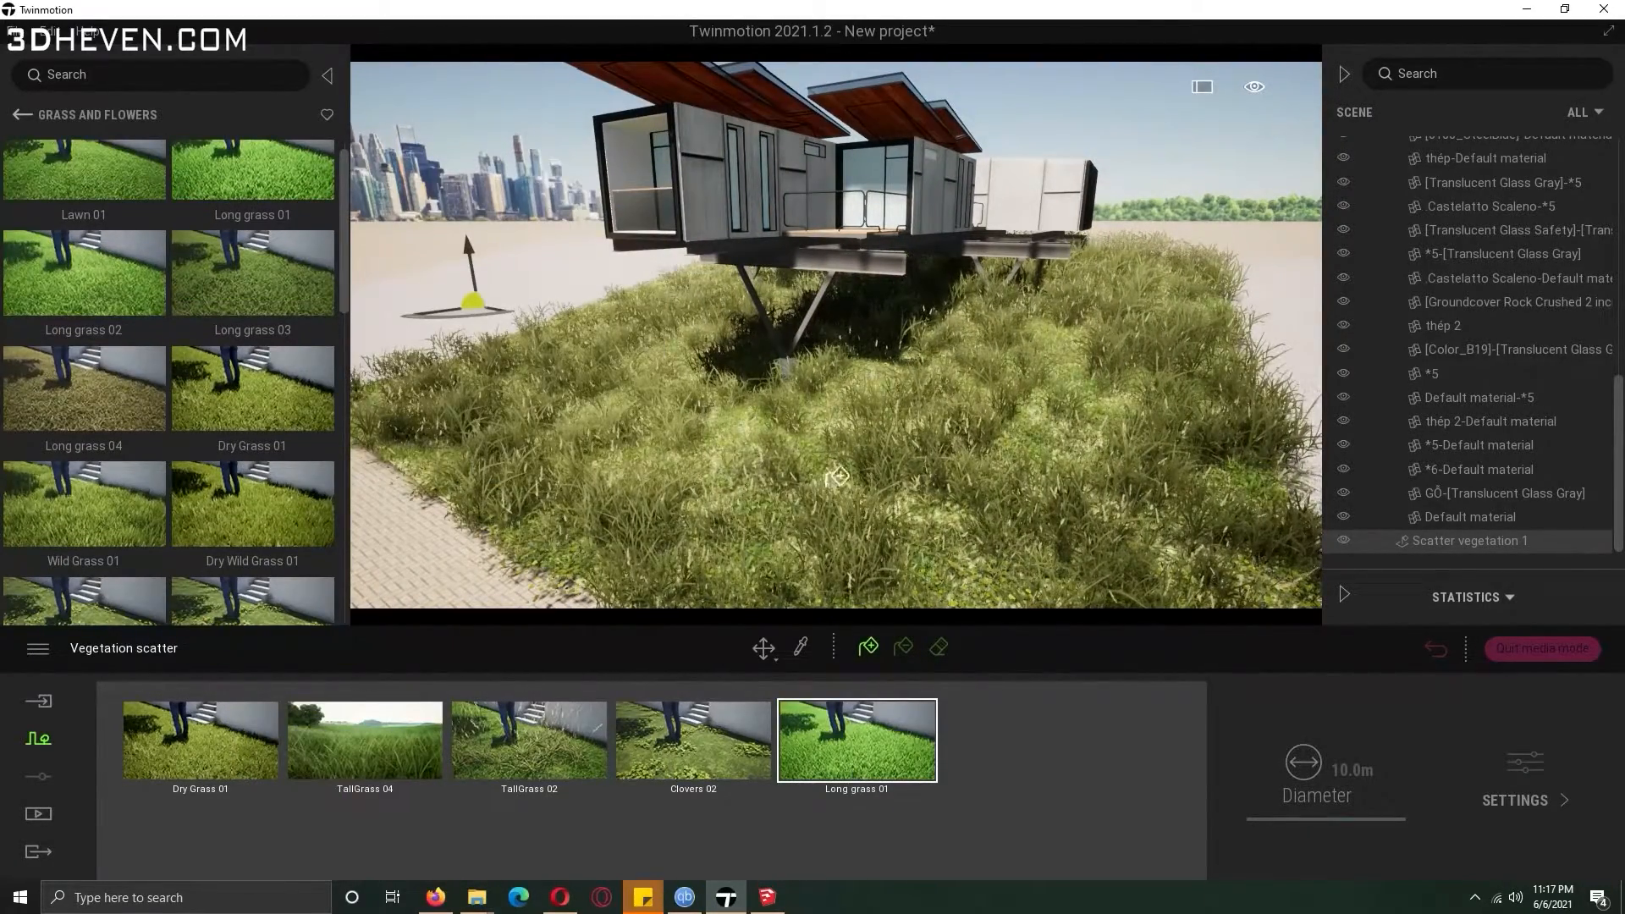
key(w)
Browse the vegetation categories and add Dead branches 1 from Misc. to the scatter set.
click(22, 114)
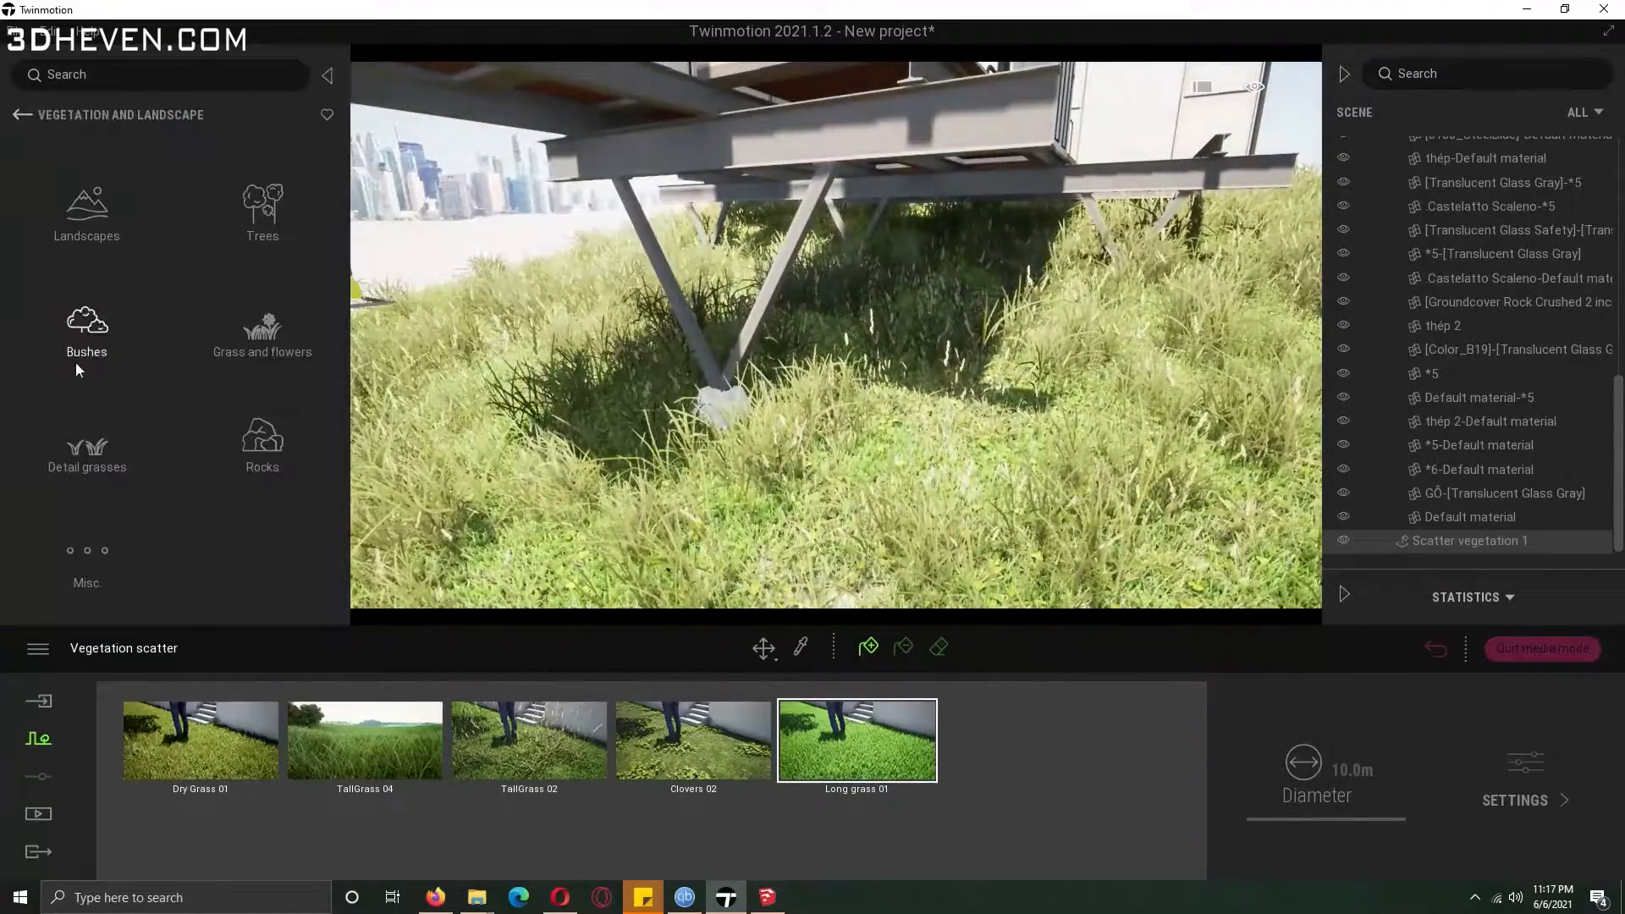
click(258, 423)
scroll(343, 509, down, 3)
drag(344, 510, 344, 326)
click(22, 115)
click(89, 534)
drag(83, 193, 1043, 774)
click(1043, 772)
key(s)
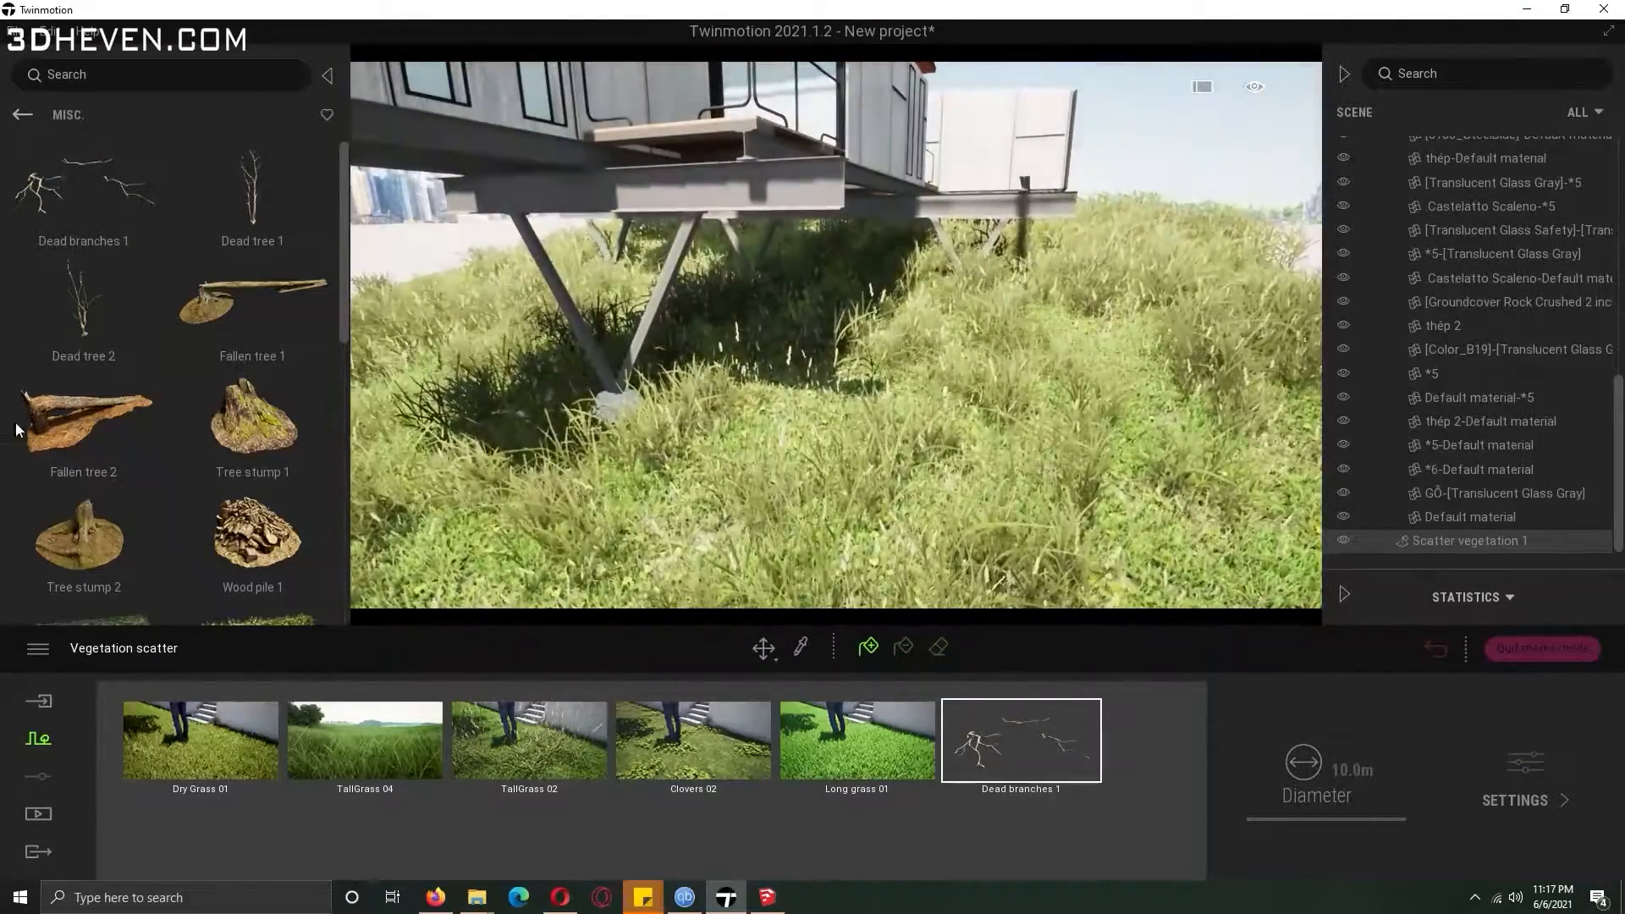
Add DeadLeaves 2 to the scatter set and paint leaves over the grass.
drag(338, 293, 334, 486)
drag(276, 234, 937, 830)
click(865, 651)
click(764, 487)
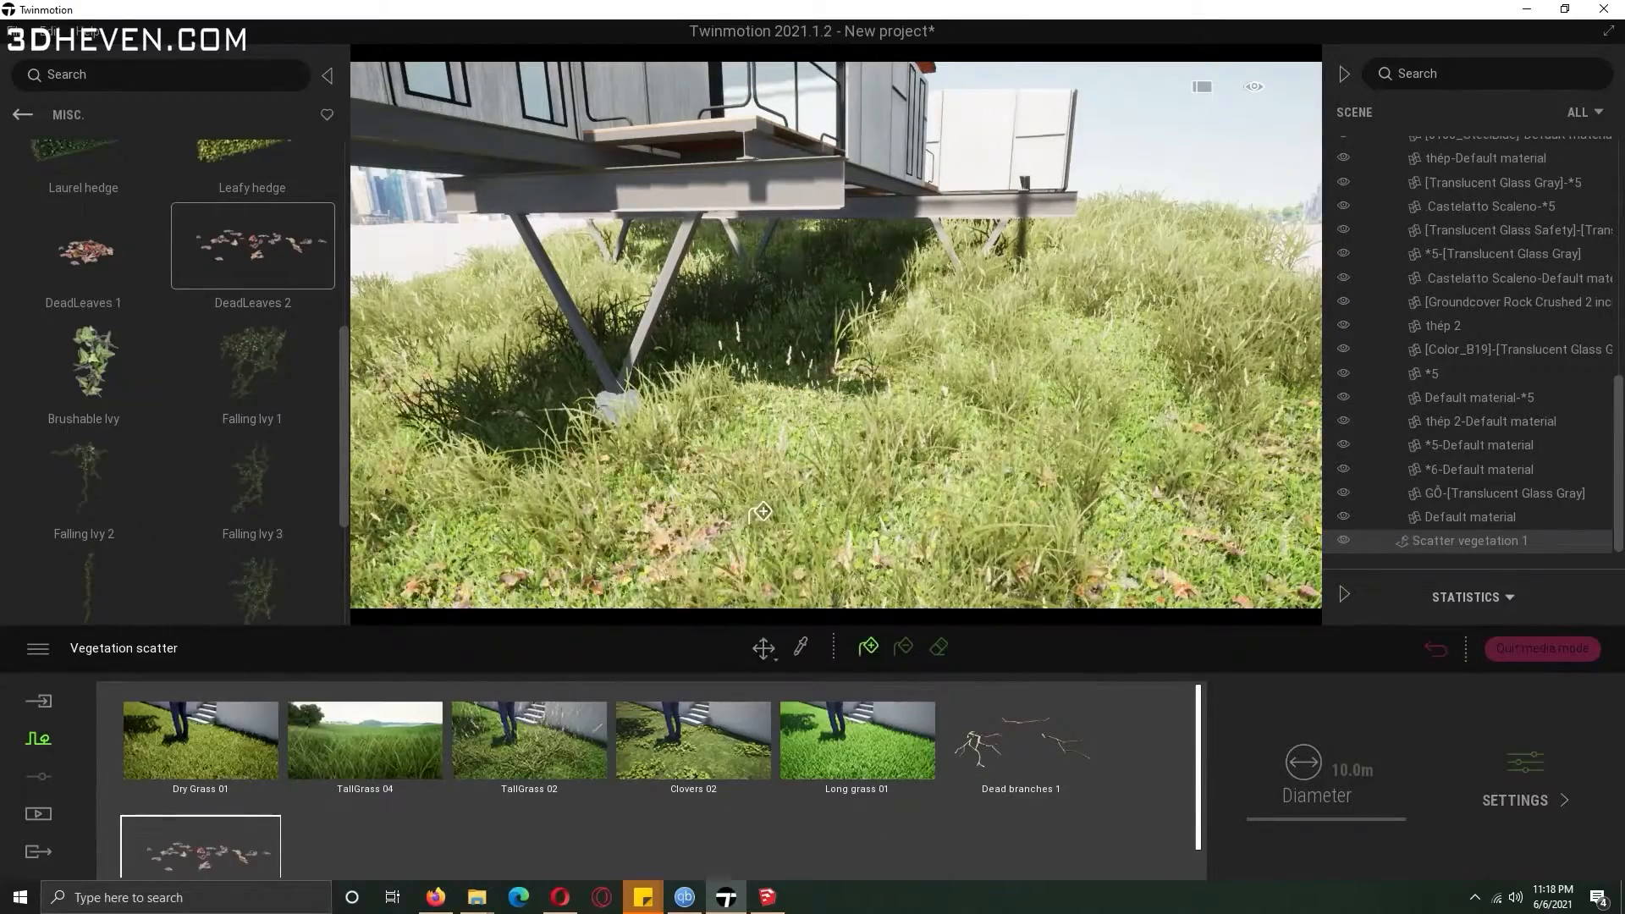
key(s)
Add Tree stump 2 to the scatter set.
drag(344, 410, 351, 254)
scroll(134, 337, down, 1)
drag(134, 337, 374, 855)
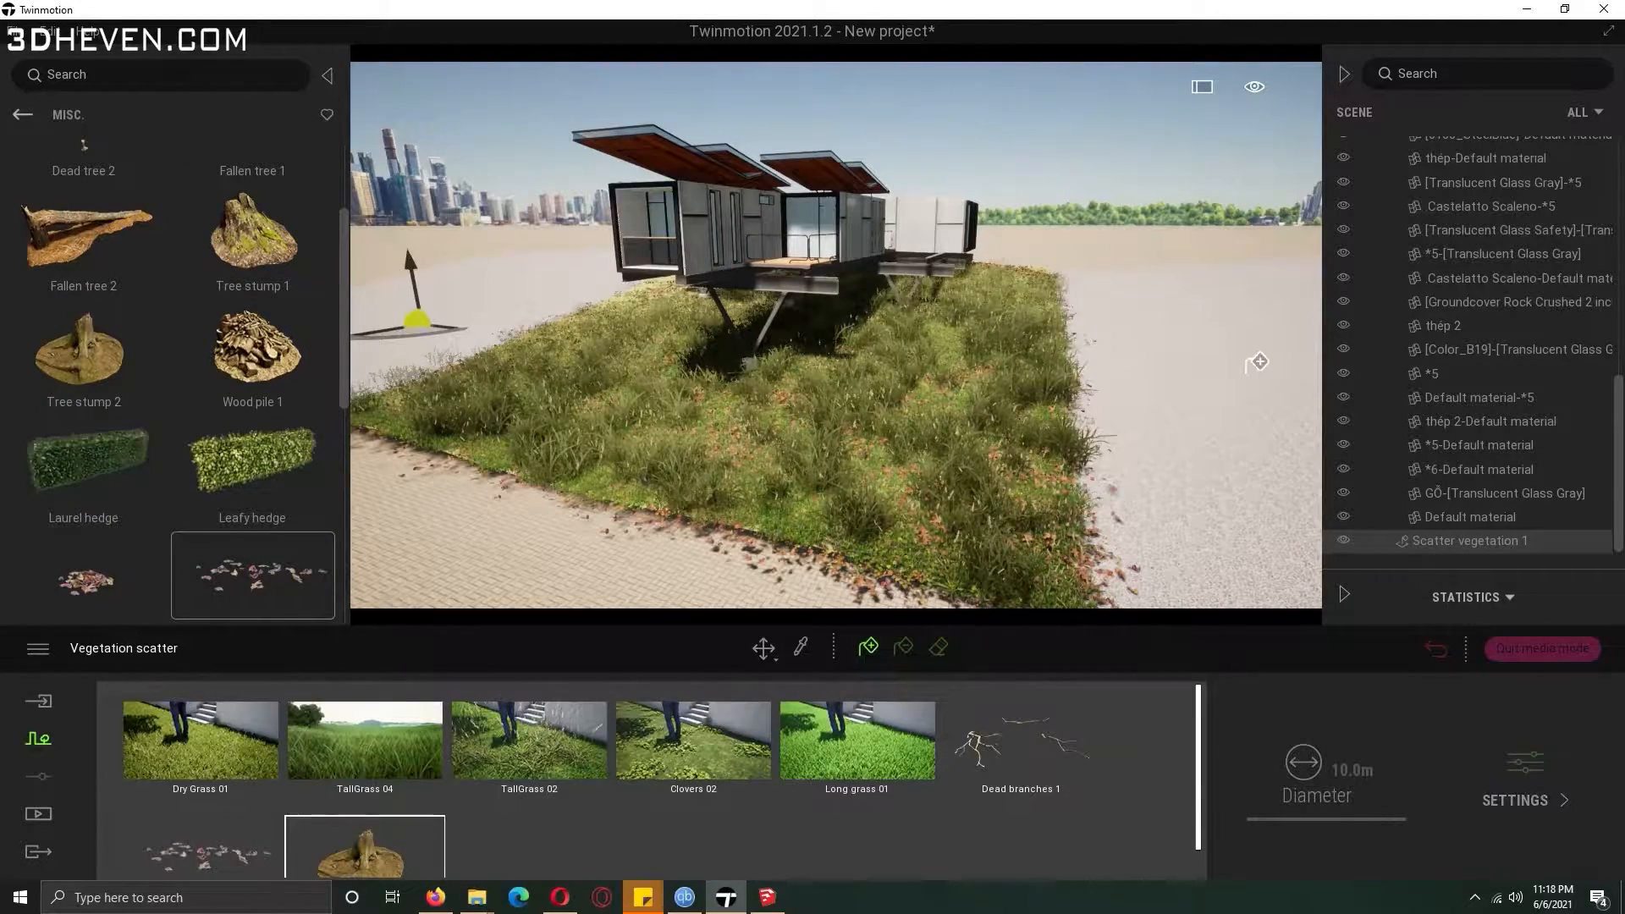
key(w)
Place a Tree stump 2 model and a Fallen tree 2 model on the ground beside the lawn.
mouse_move(923, 419)
right_down()
mouse_move(926, 500)
mouse_move(910, 423)
right_up()
drag(119, 345, 1136, 423)
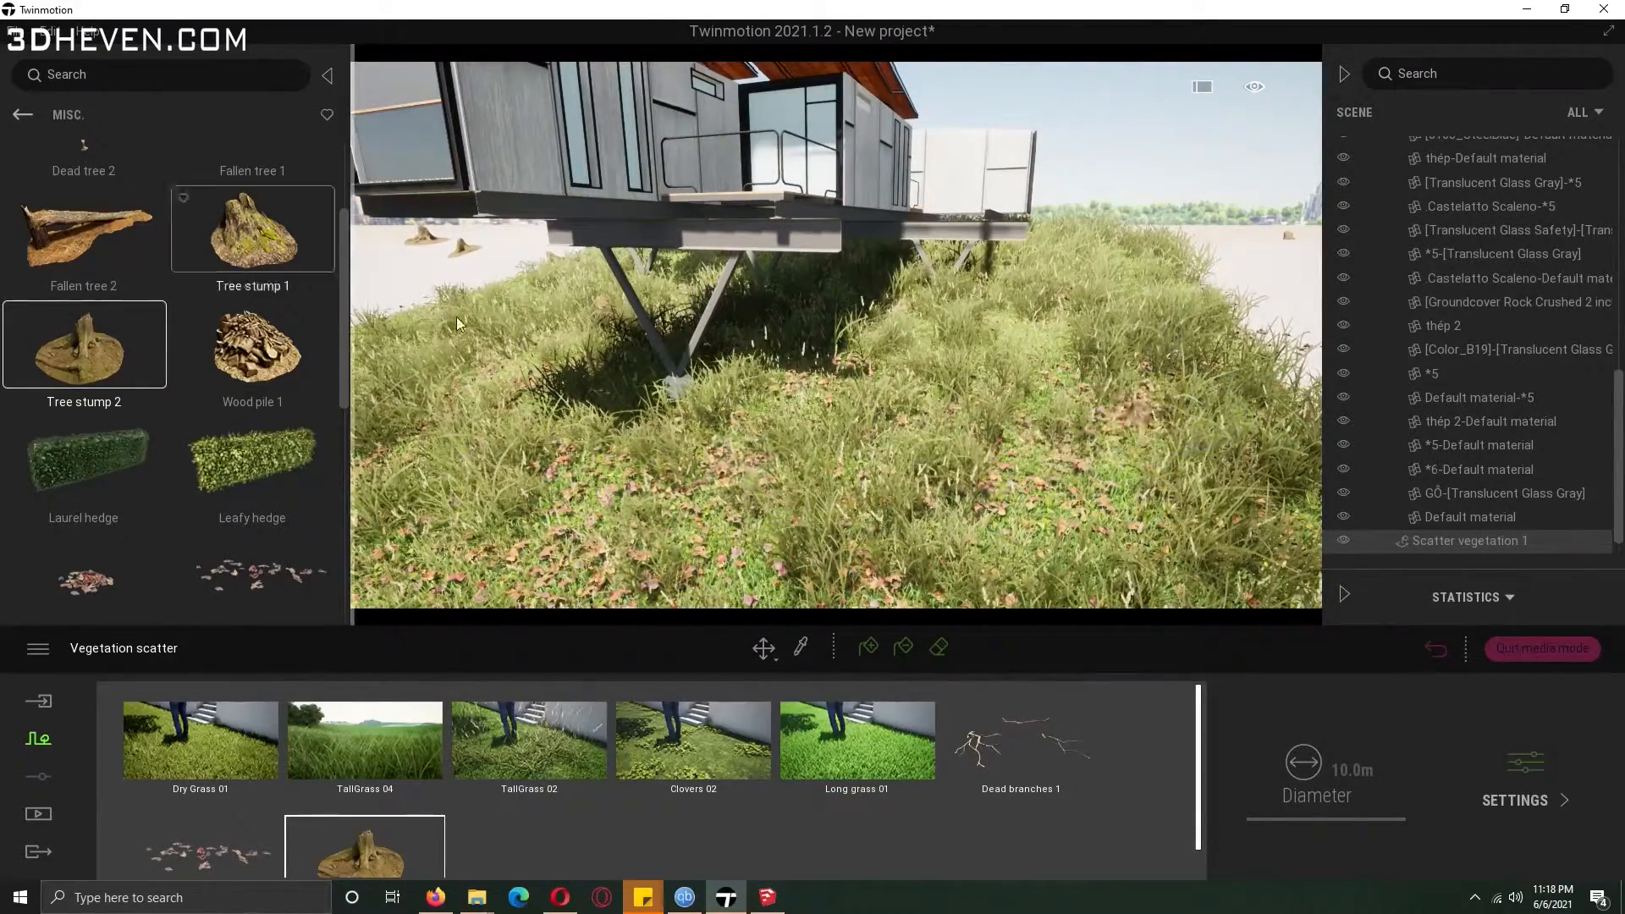
click(855, 459)
drag(84, 229, 1293, 303)
Start a new tree scatter set with Amur cork tree, Koyama spruce, Ohio buckeye and Vine maple.
click(23, 114)
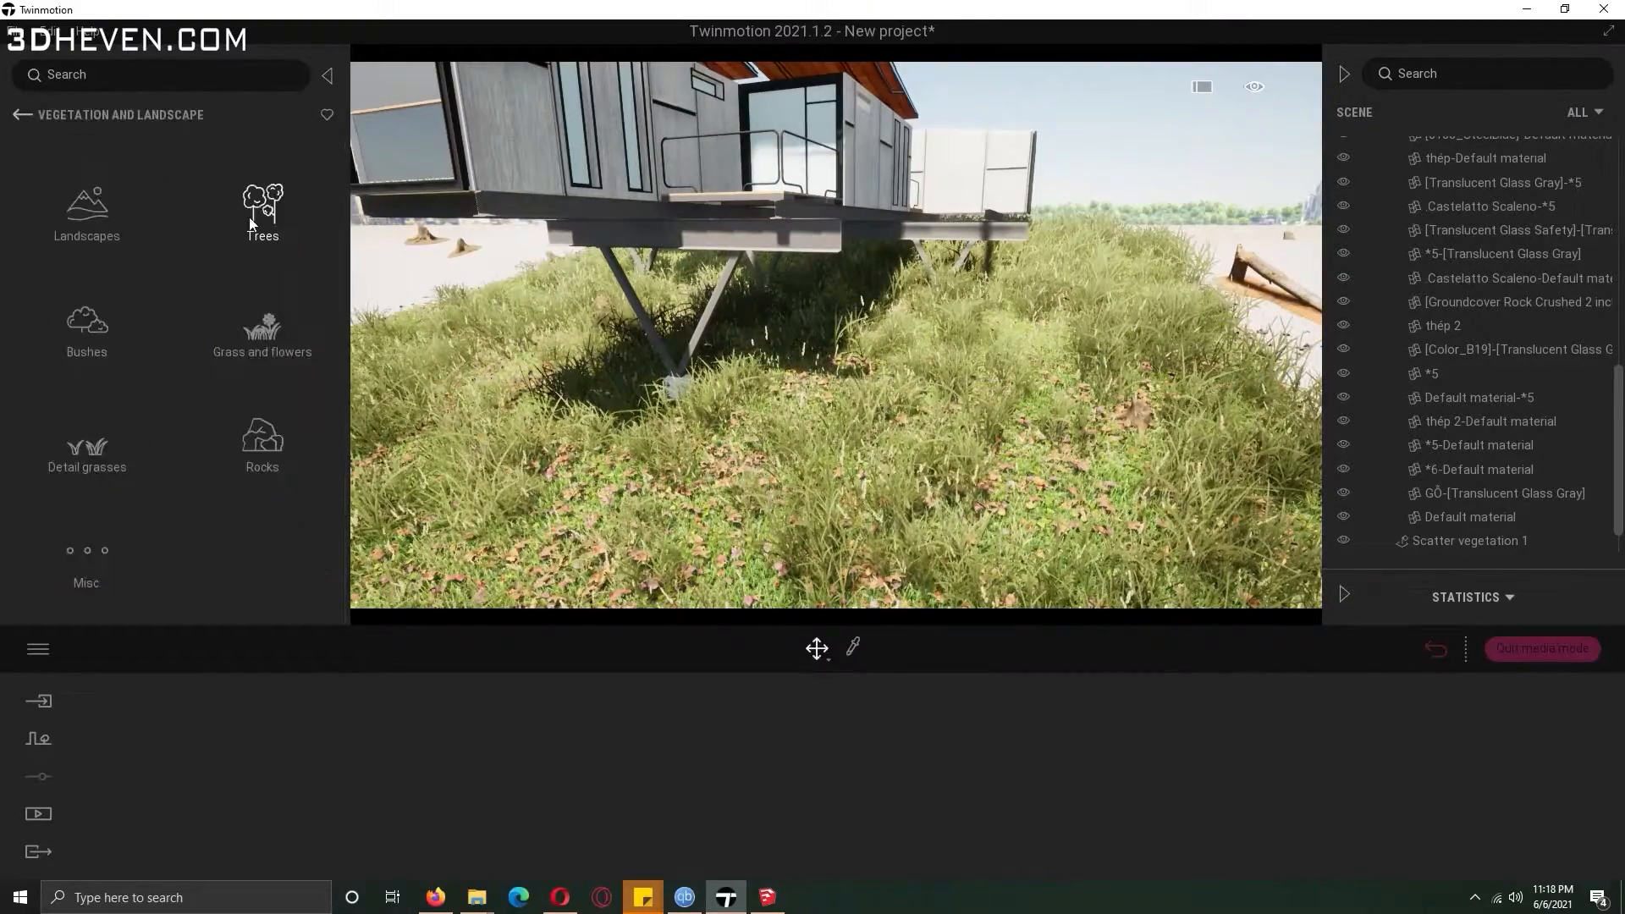
click(254, 216)
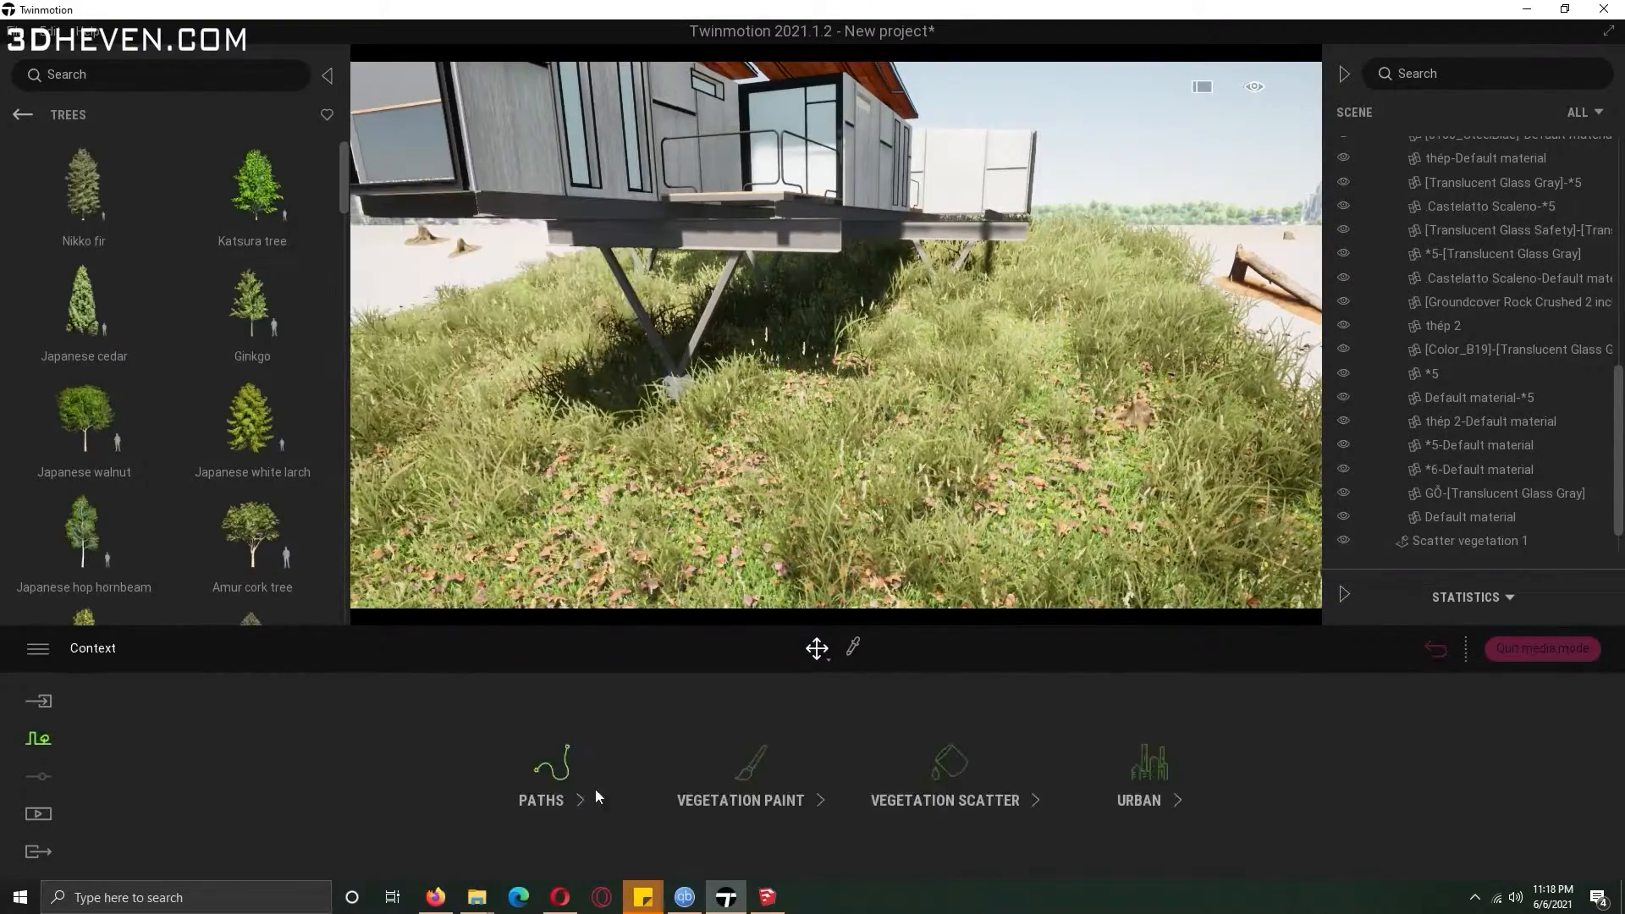
click(948, 769)
click(24, 115)
click(258, 212)
drag(342, 205, 346, 228)
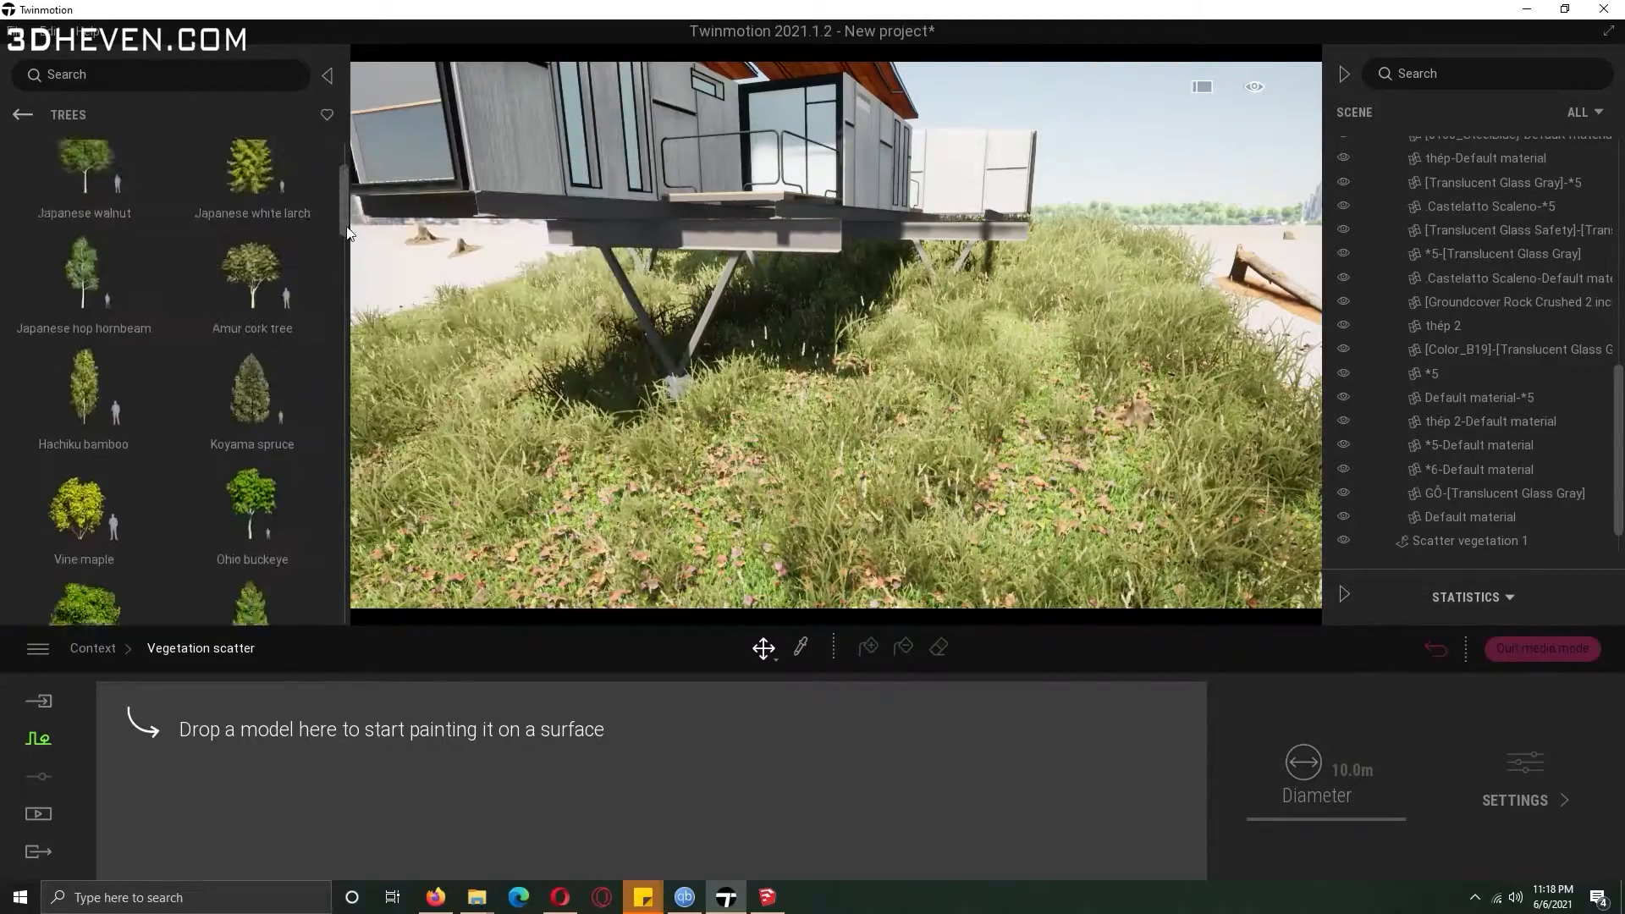
drag(257, 303, 206, 703)
drag(251, 347, 338, 783)
drag(343, 212, 344, 243)
drag(252, 182, 454, 779)
drag(94, 197, 346, 735)
drag(343, 229, 345, 264)
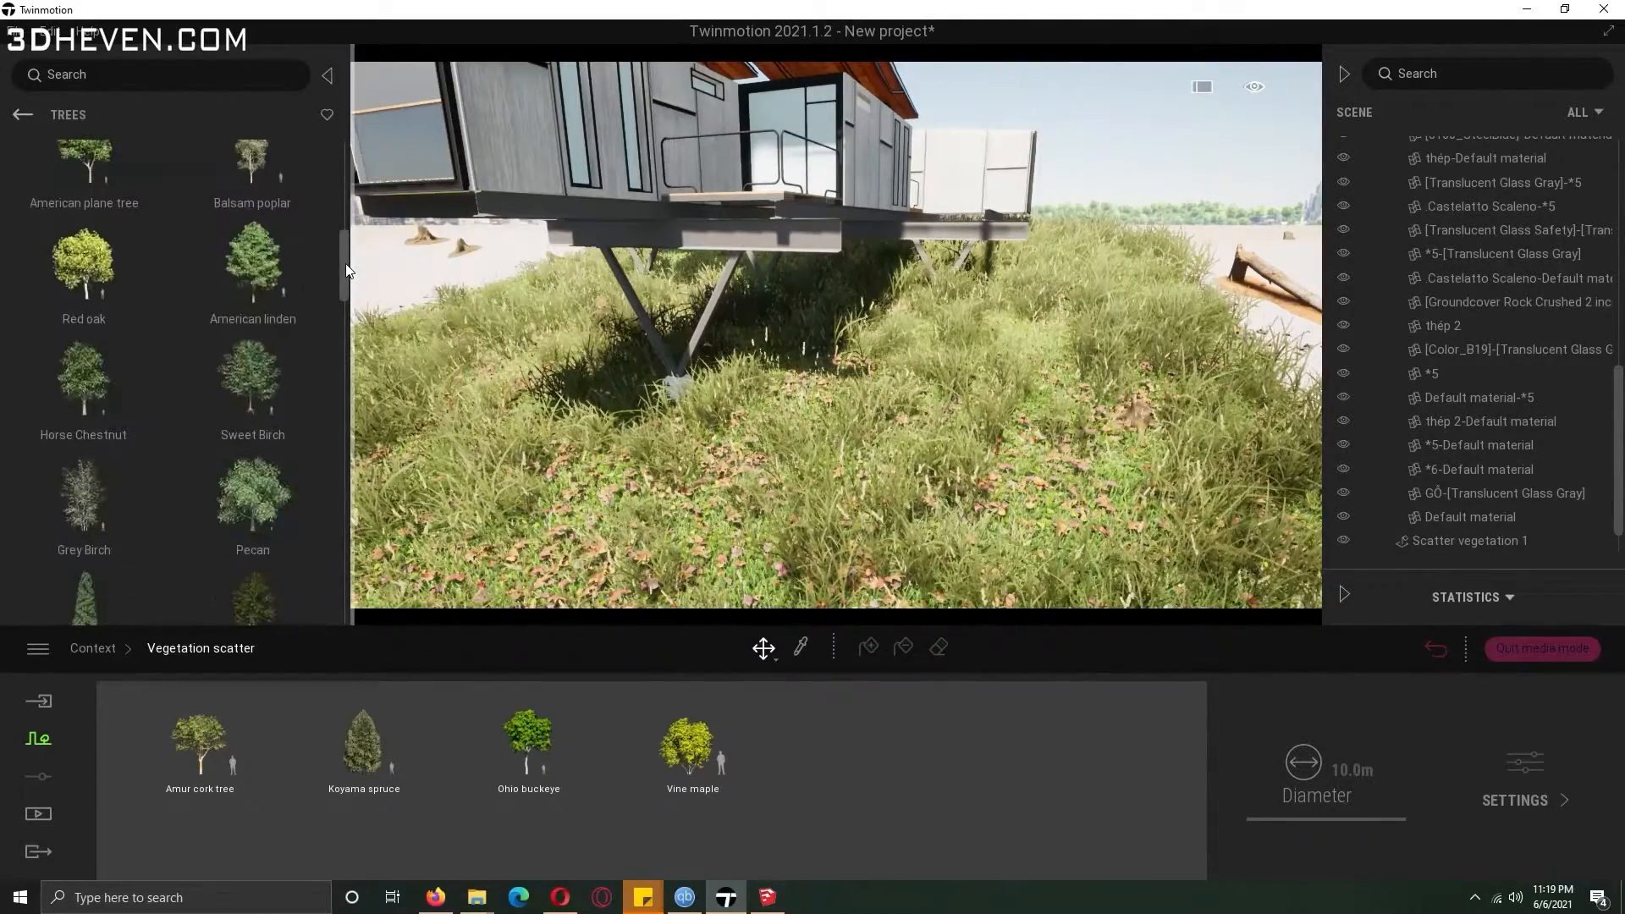
Add Red oak, Lawson Falsecypress and several spruce trees to the tree scatter set.
drag(84, 262, 794, 775)
drag(344, 270, 343, 300)
drag(457, 575, 855, 742)
drag(112, 389, 658, 789)
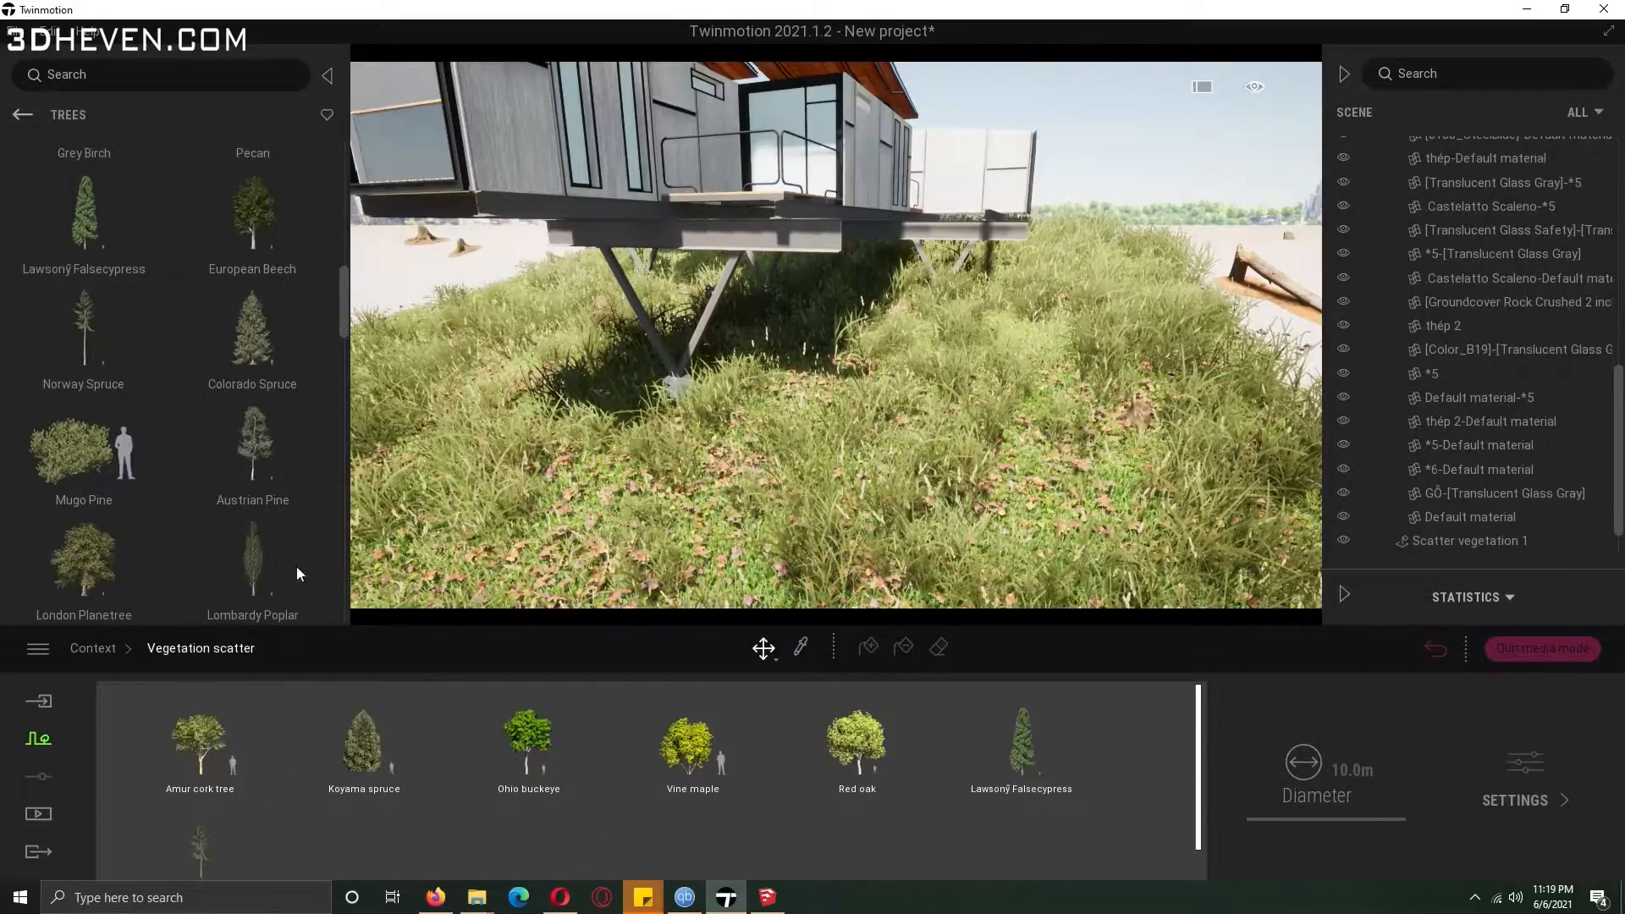
drag(252, 358, 457, 820)
drag(344, 313, 342, 361)
drag(84, 307, 585, 847)
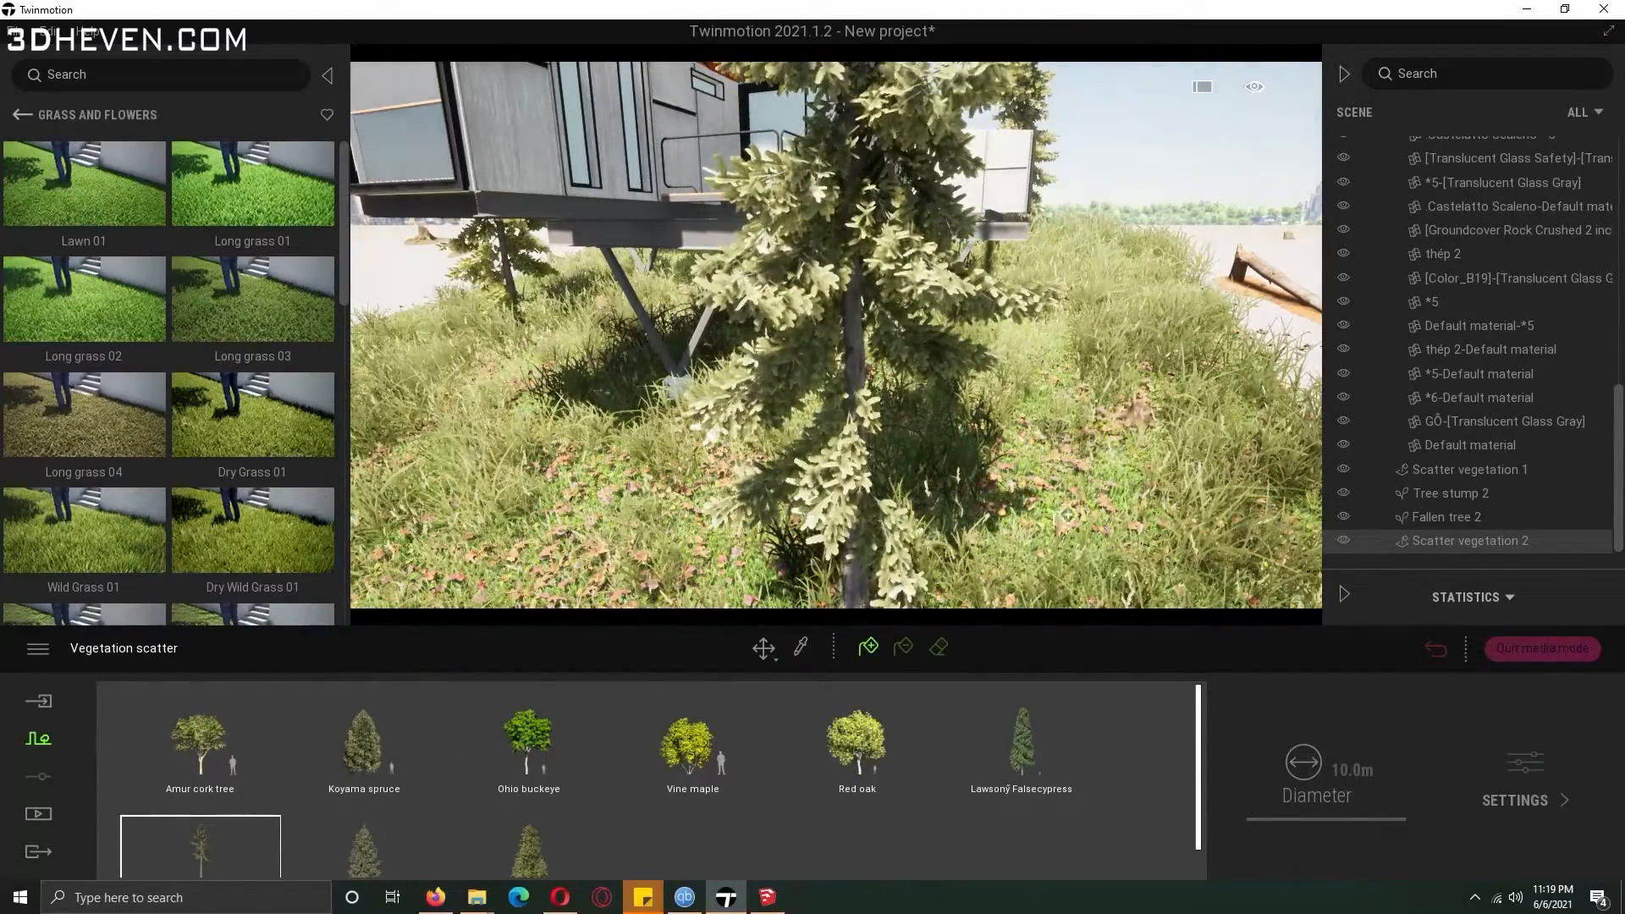
Review the tree scatter settings and paint the trees onto the ground beyond the paved path.
key(Escape)
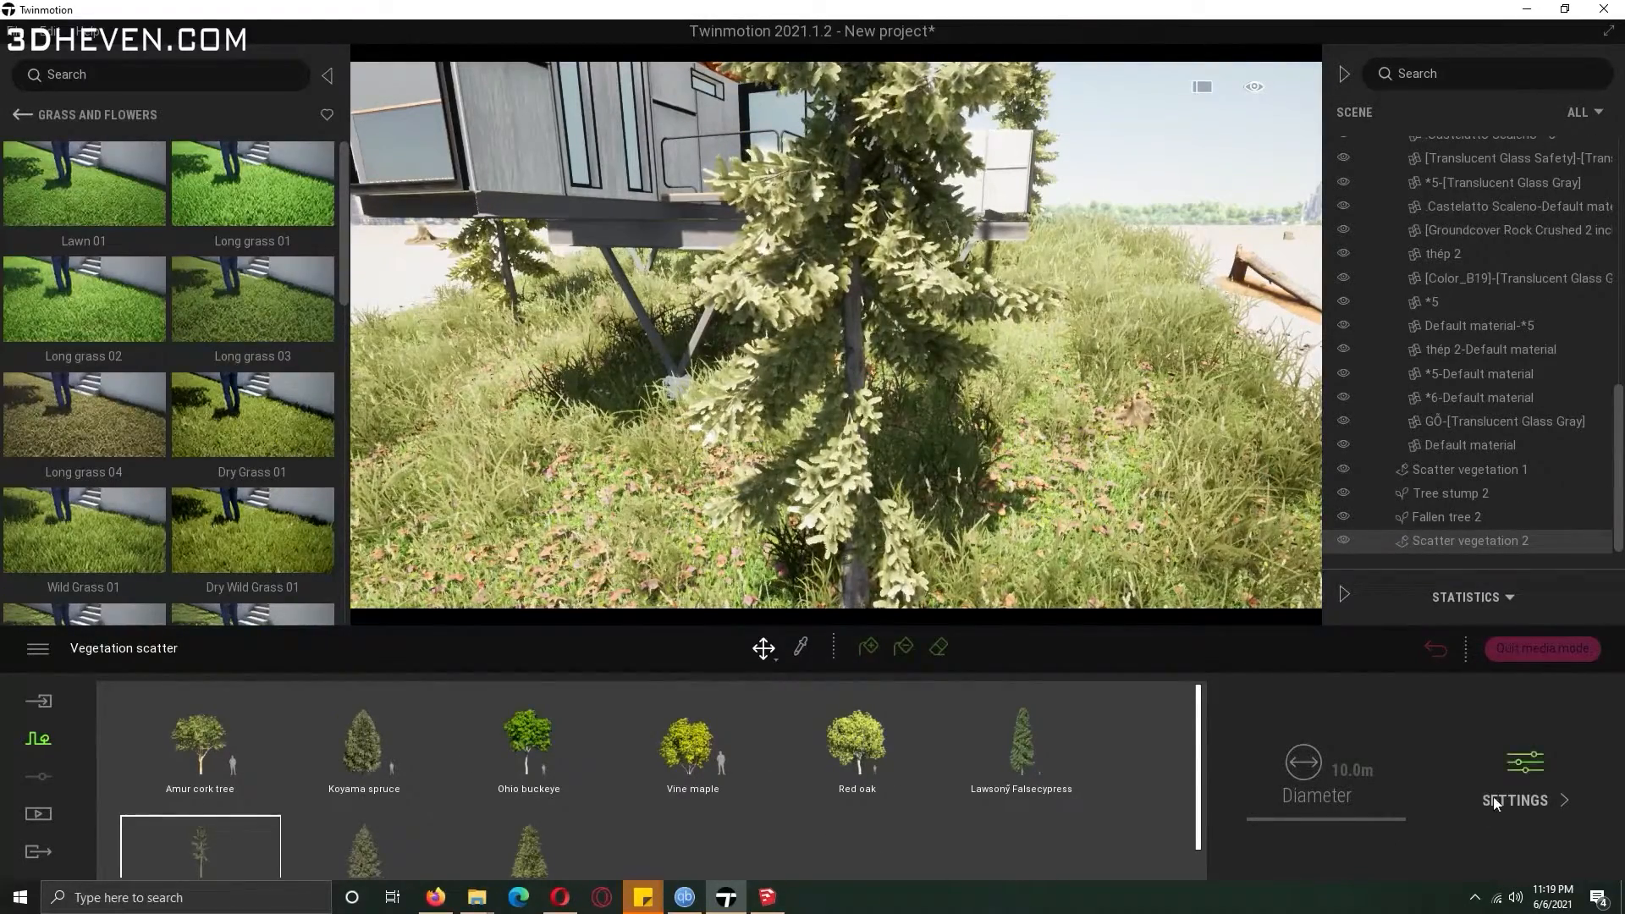
click(1494, 804)
drag(360, 764, 432, 754)
scroll(665, 450, down, 5)
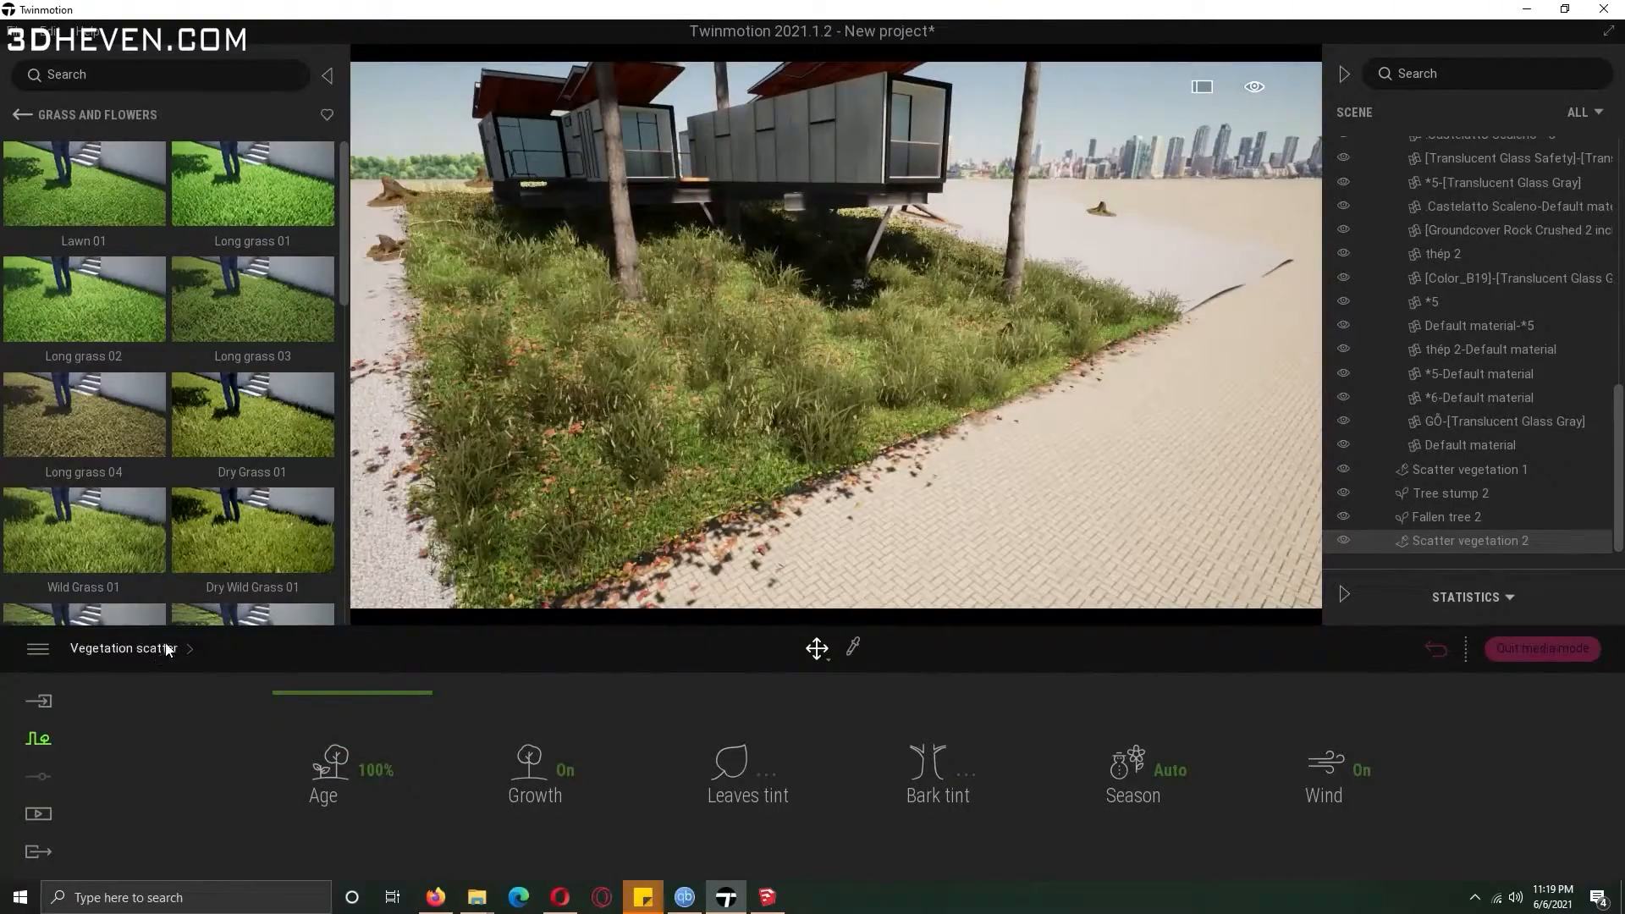
click(169, 649)
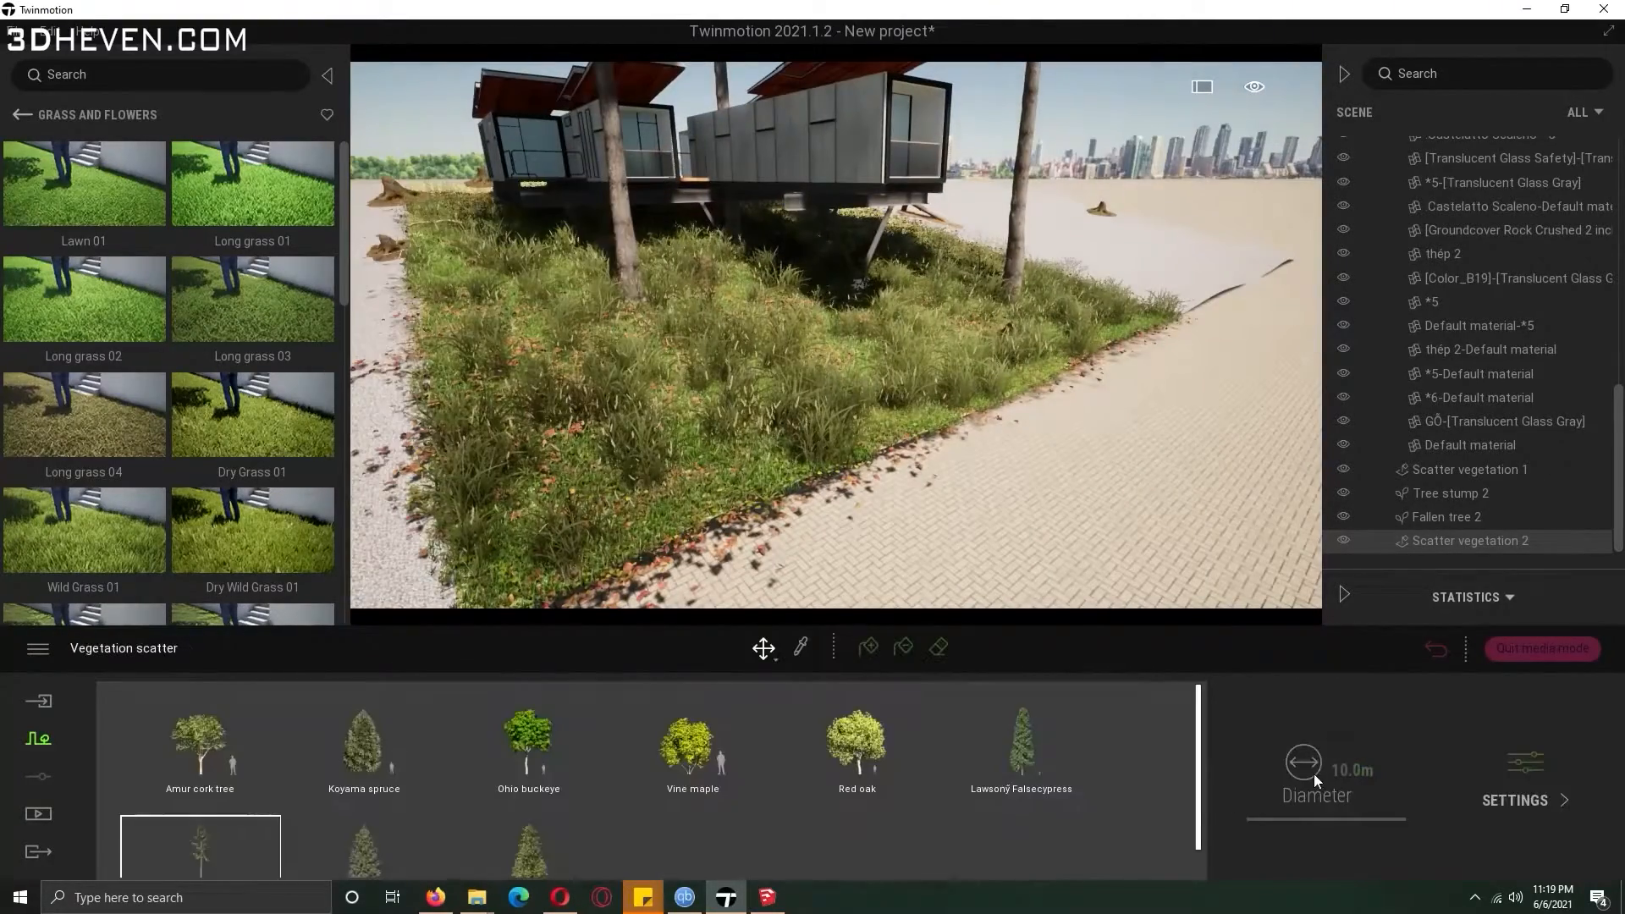
click(869, 646)
click(1181, 260)
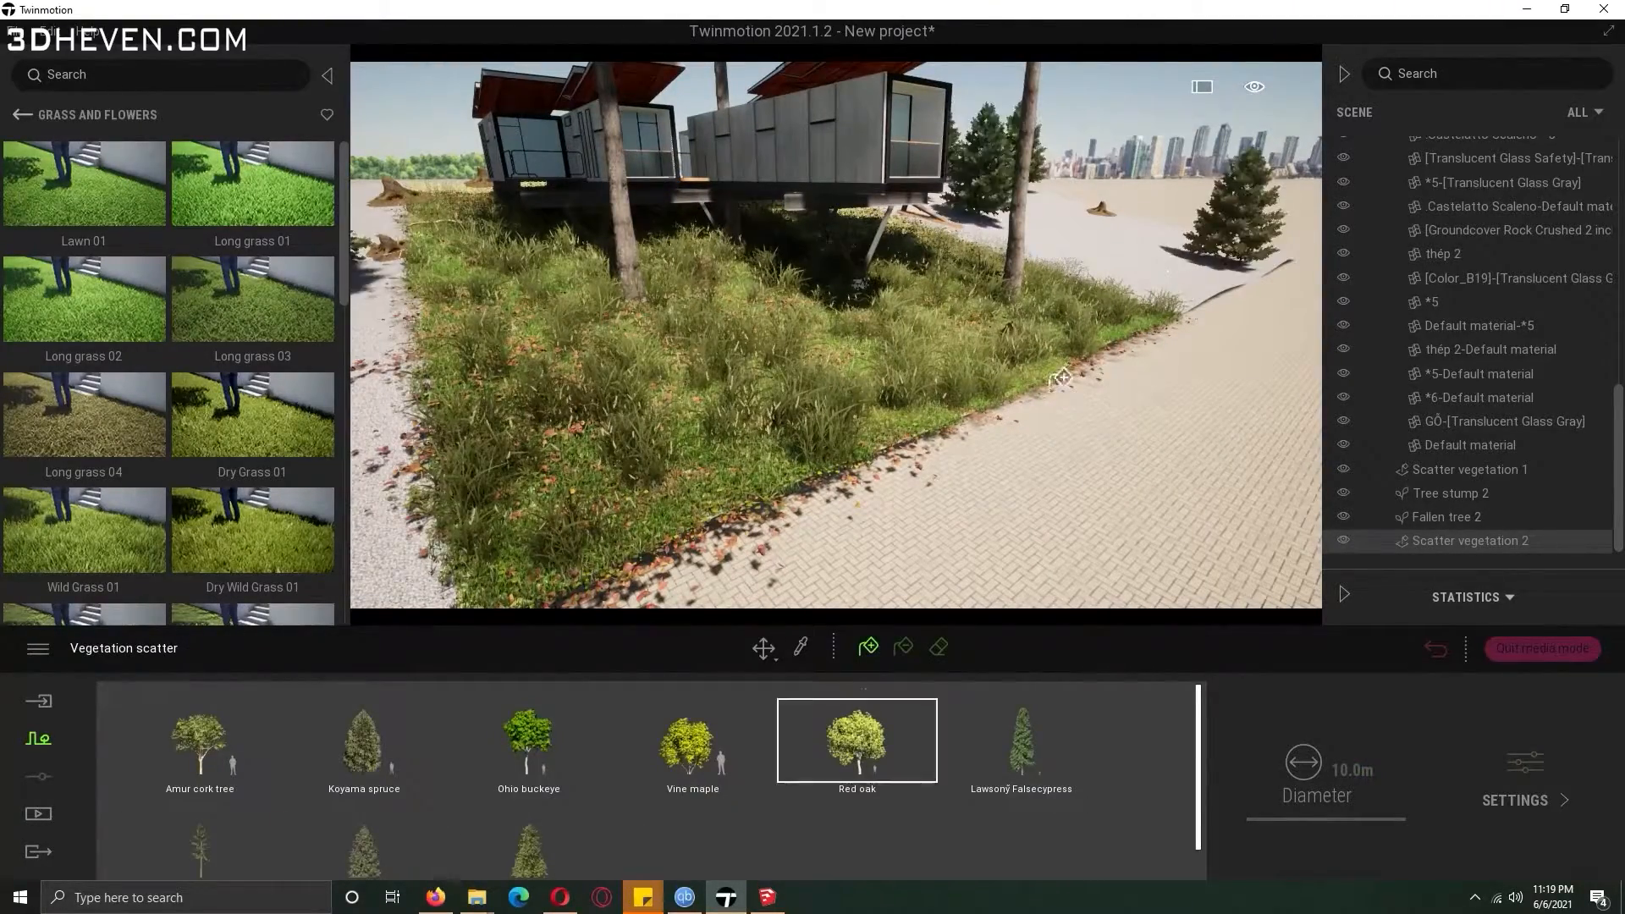
Paint more Vine maple and Ohio buckeye trees from the scatter set onto the lawn near the house.
drag(1165, 264, 1121, 240)
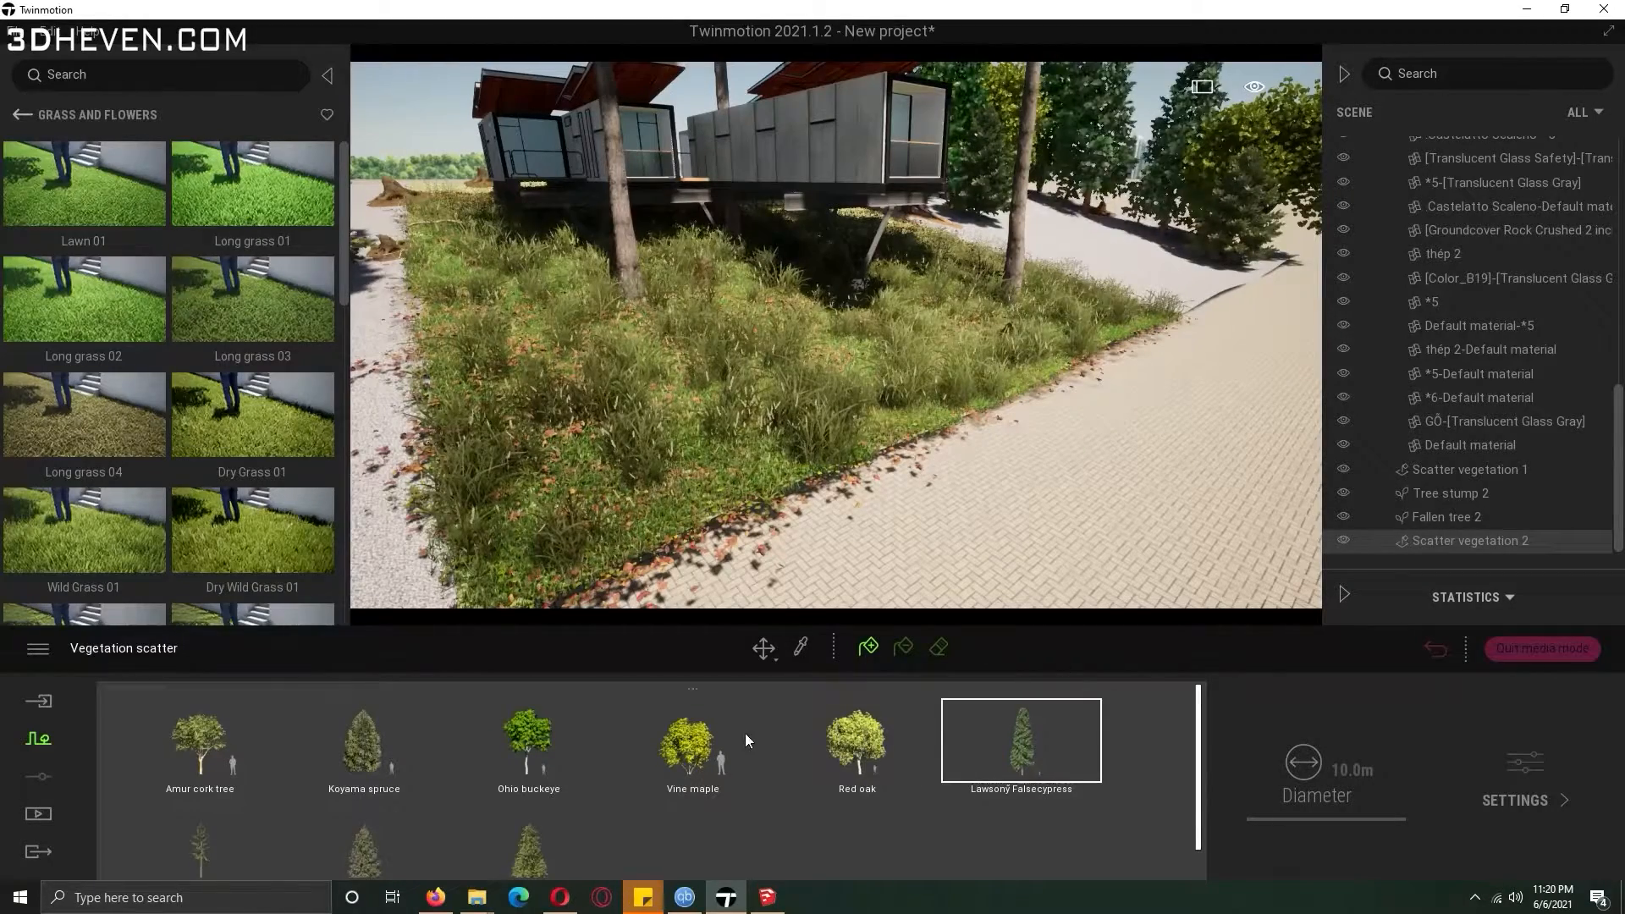
drag(763, 377, 636, 451)
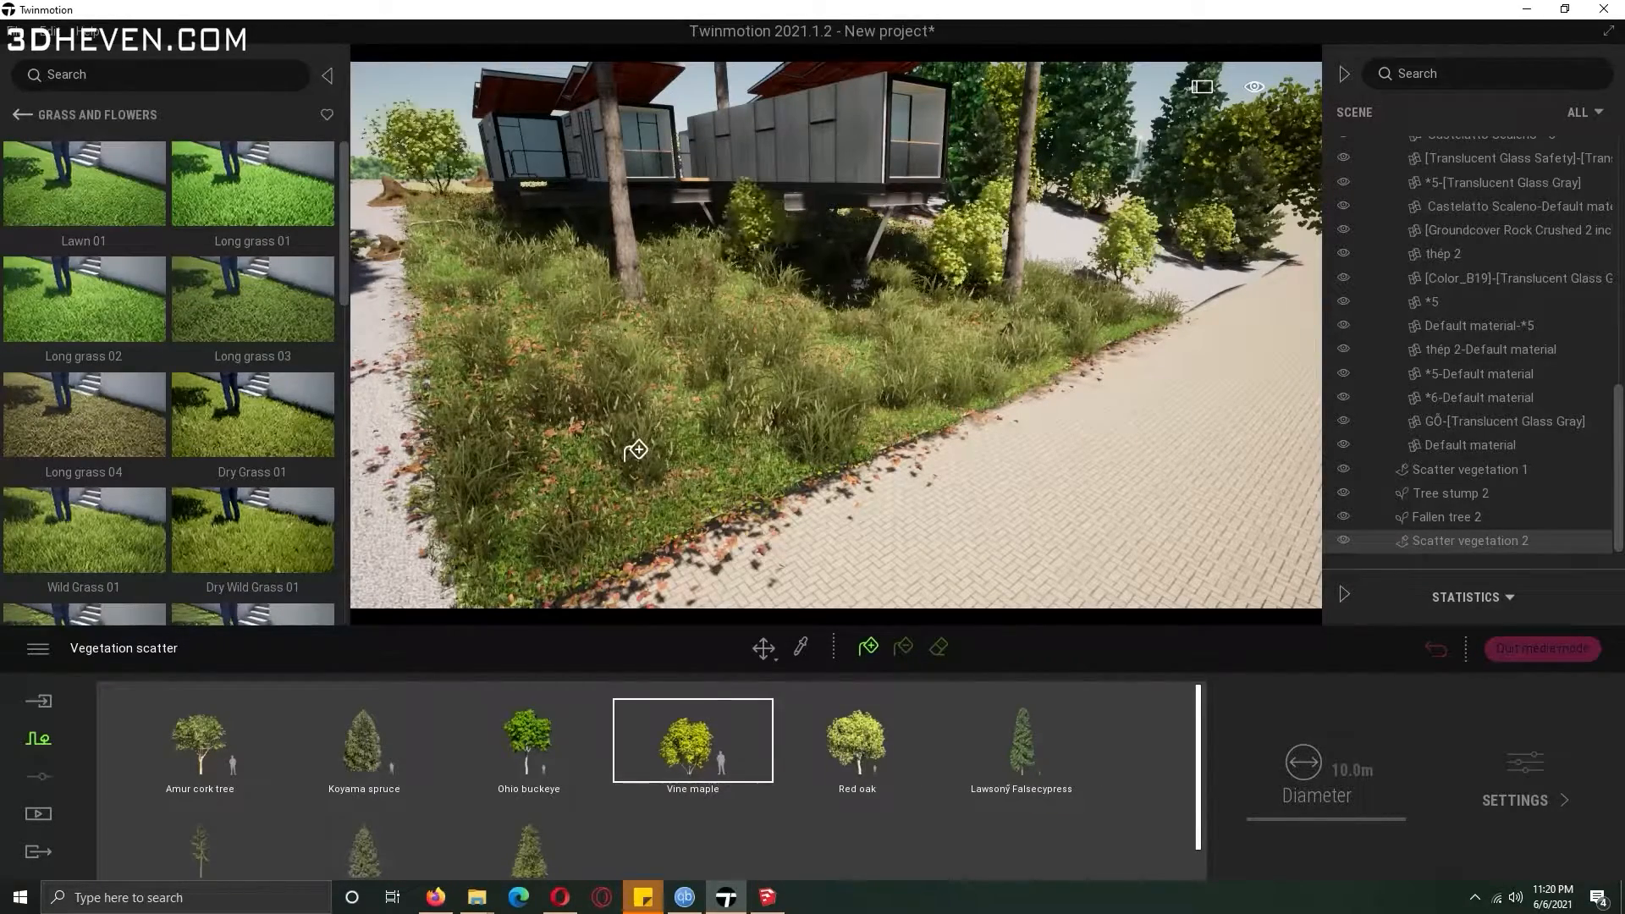
click(525, 734)
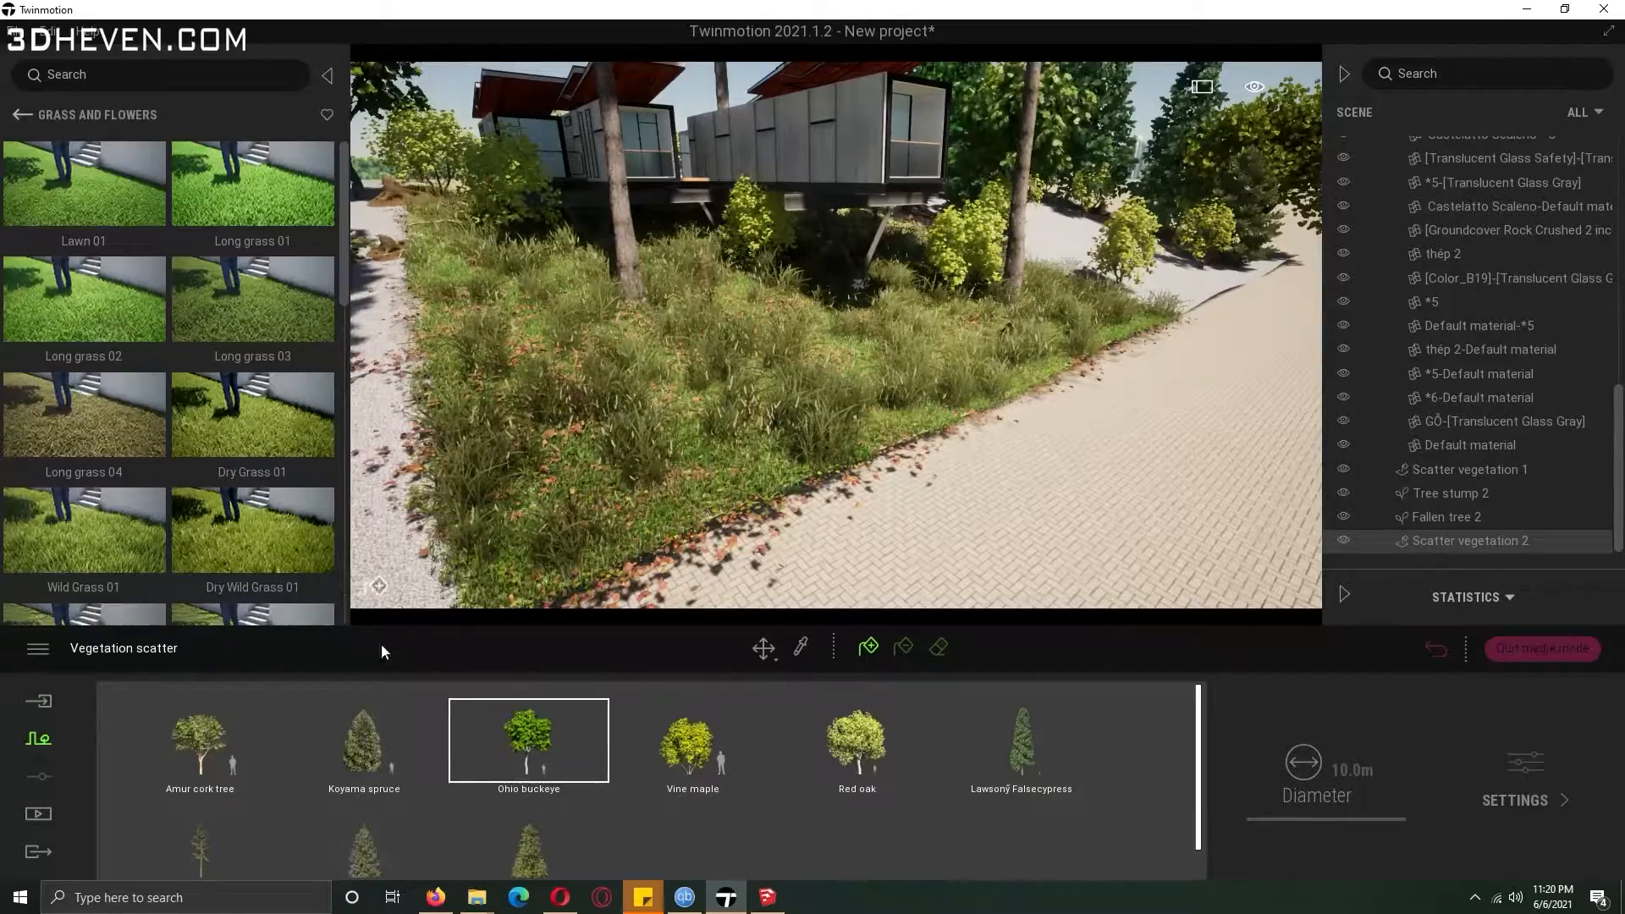
right_drag(846, 421, 745, 313)
Erase the scattered trees growing too close to the bungalow with the scatter eraser.
key(d)
key(s)
click(938, 647)
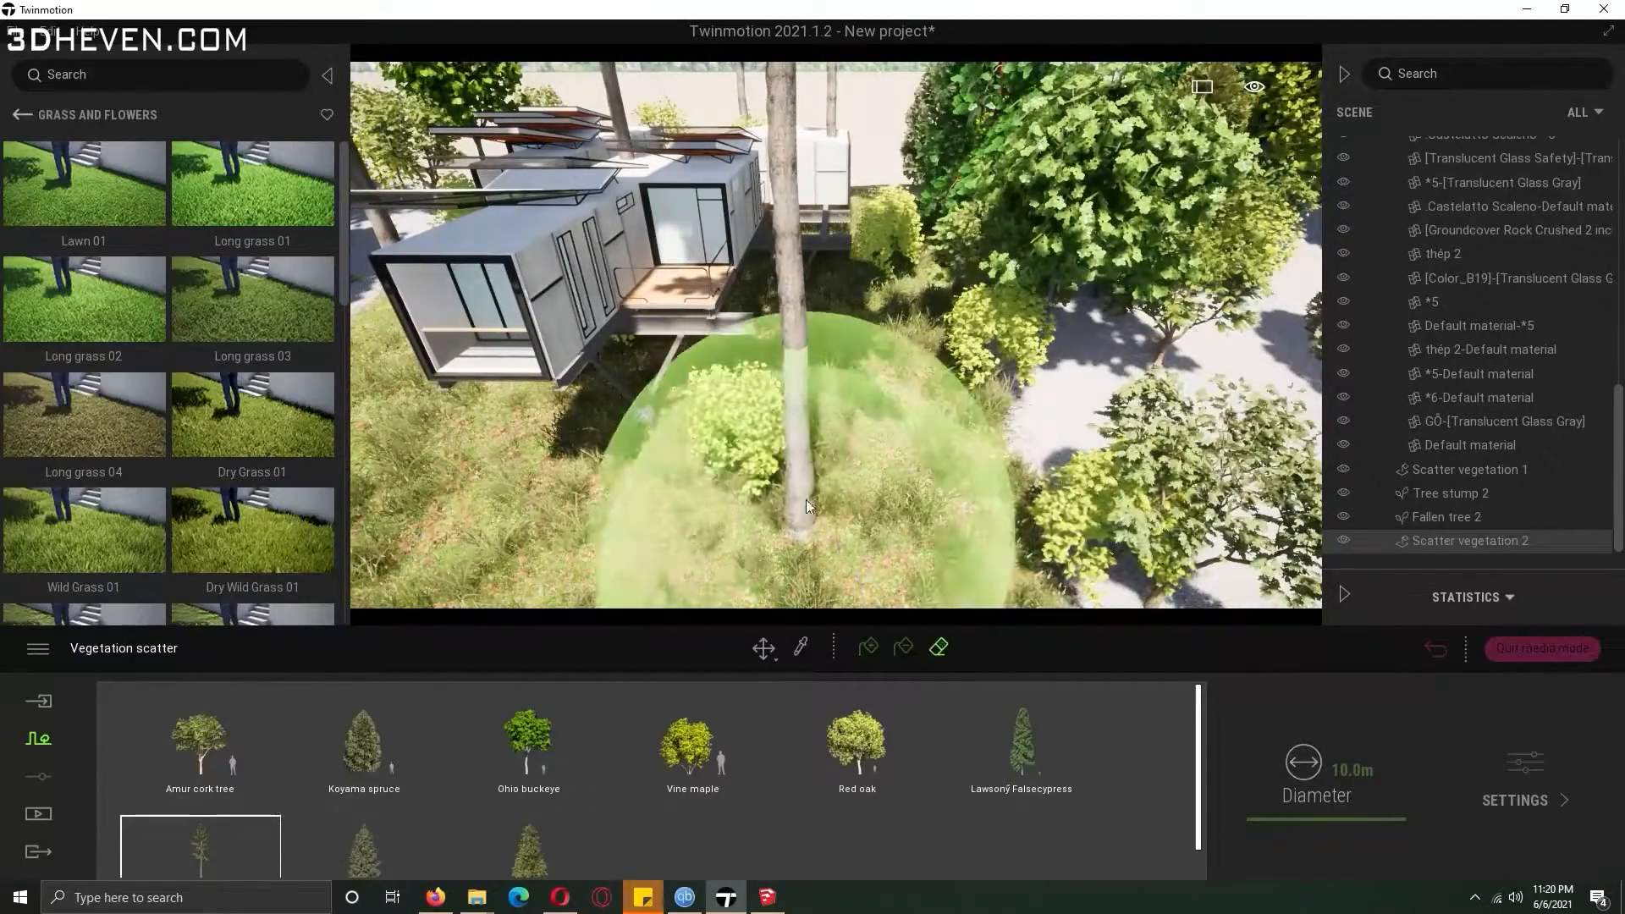
click(806, 507)
click(850, 196)
key(e)
mouse_move(682, 455)
right_down()
mouse_move(715, 525)
mouse_move(695, 423)
mouse_move(762, 398)
mouse_move(715, 394)
mouse_move(765, 513)
right_up()
key(w)
key(s)
right_drag(753, 421, 791, 432)
key(s)
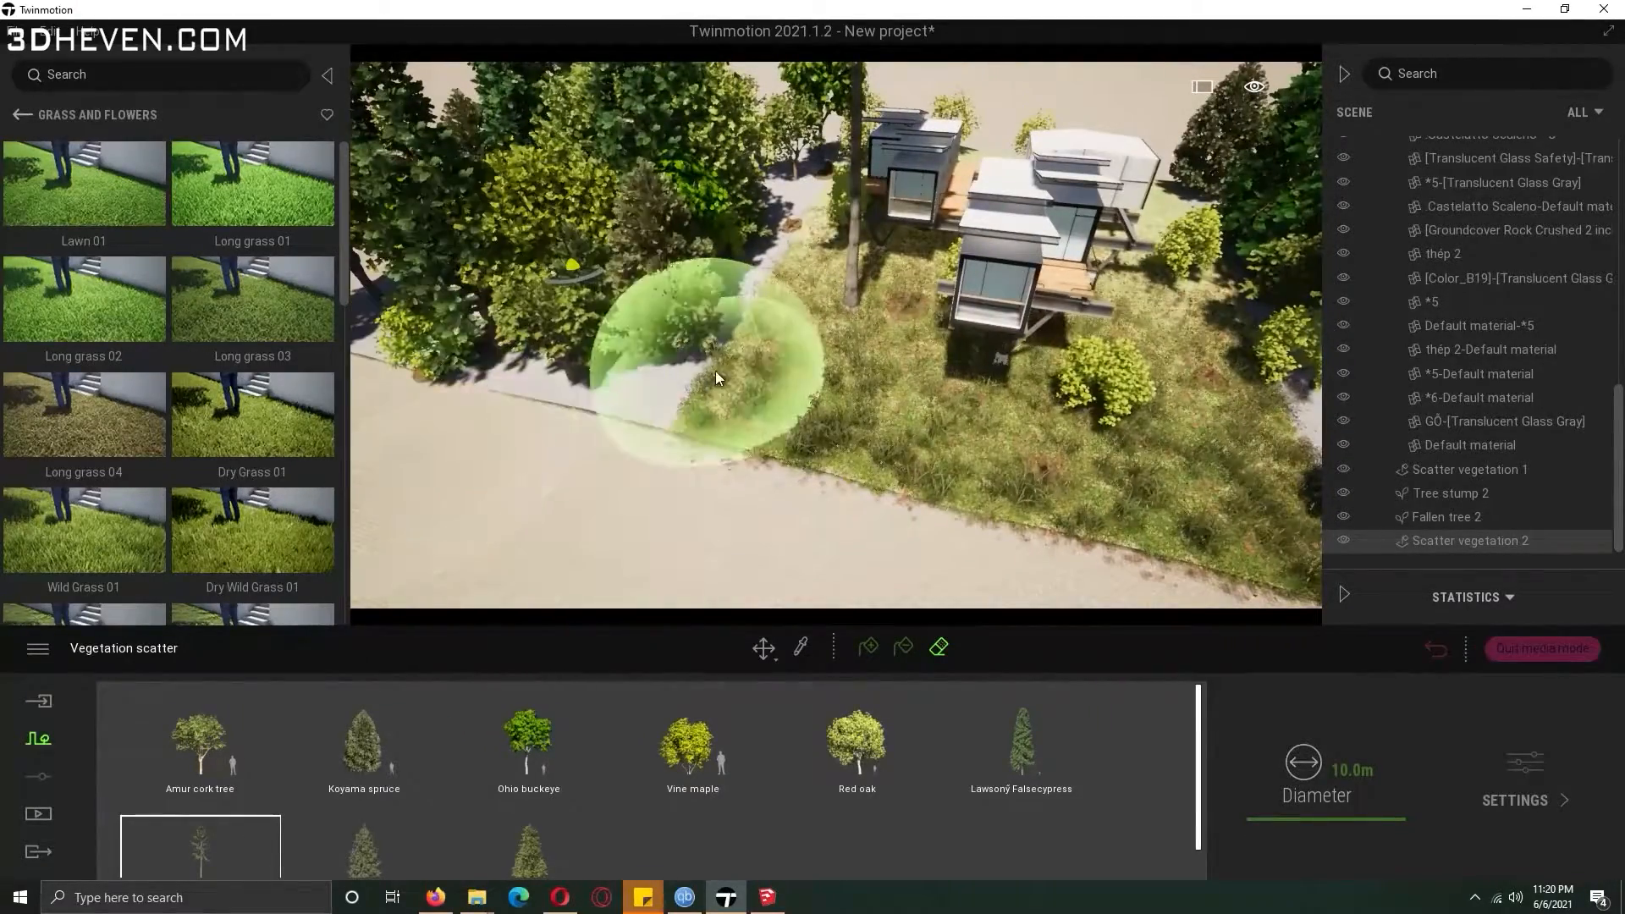
click(764, 647)
click(773, 488)
Place Norway Spruce trees from the tree library in the woods around the bungalow.
click(94, 114)
click(250, 215)
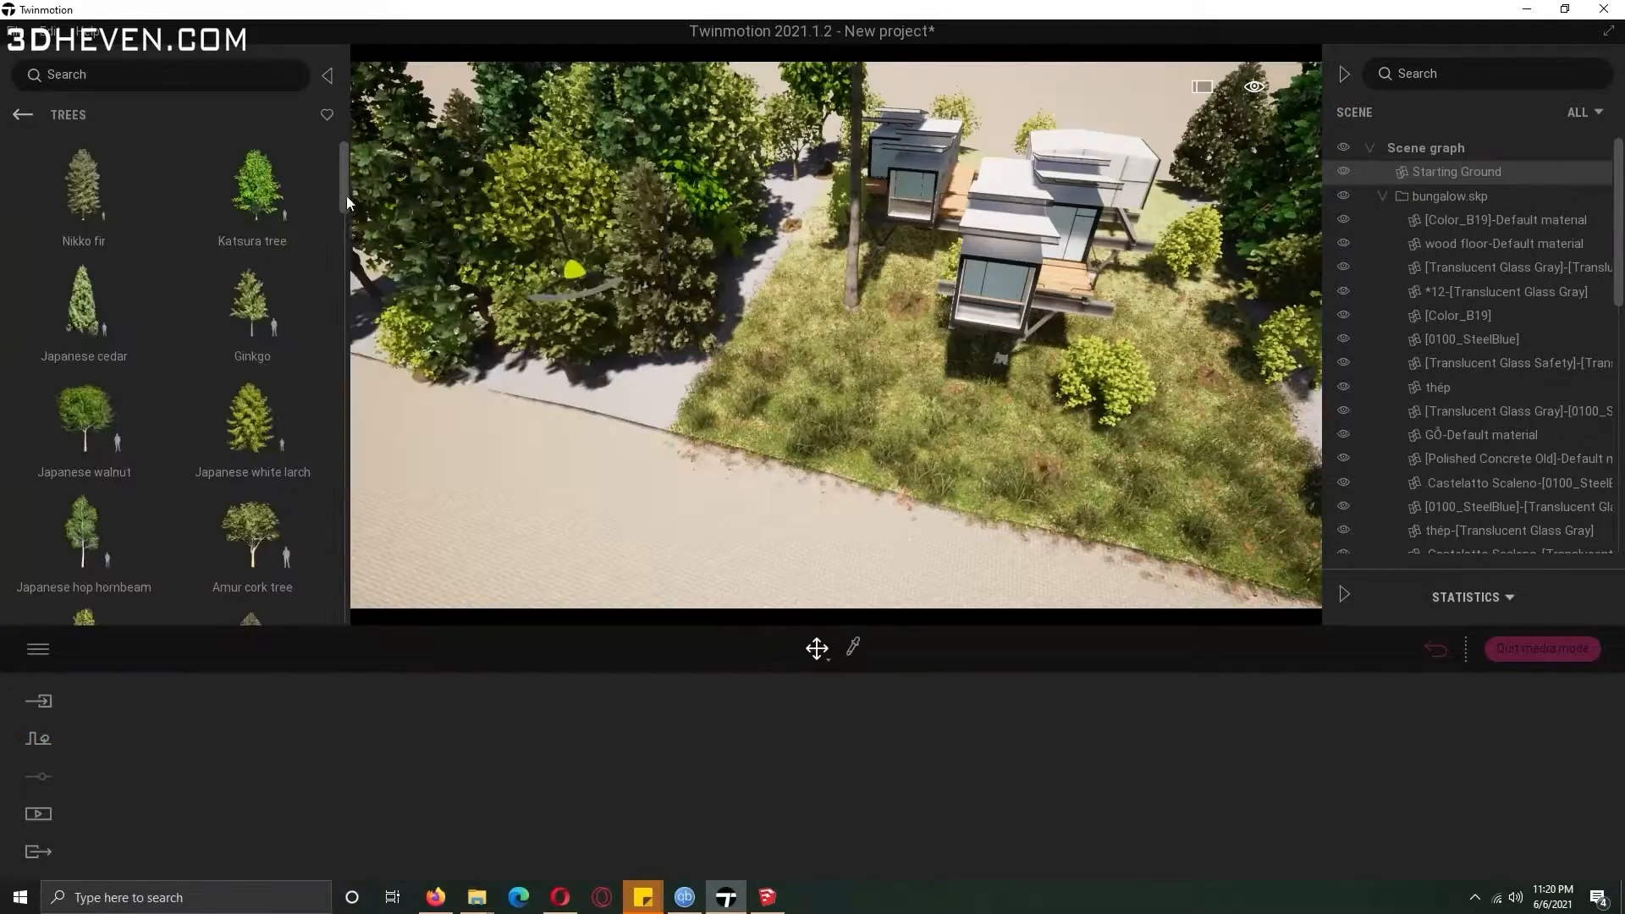
drag(347, 201, 340, 317)
drag(85, 352, 790, 308)
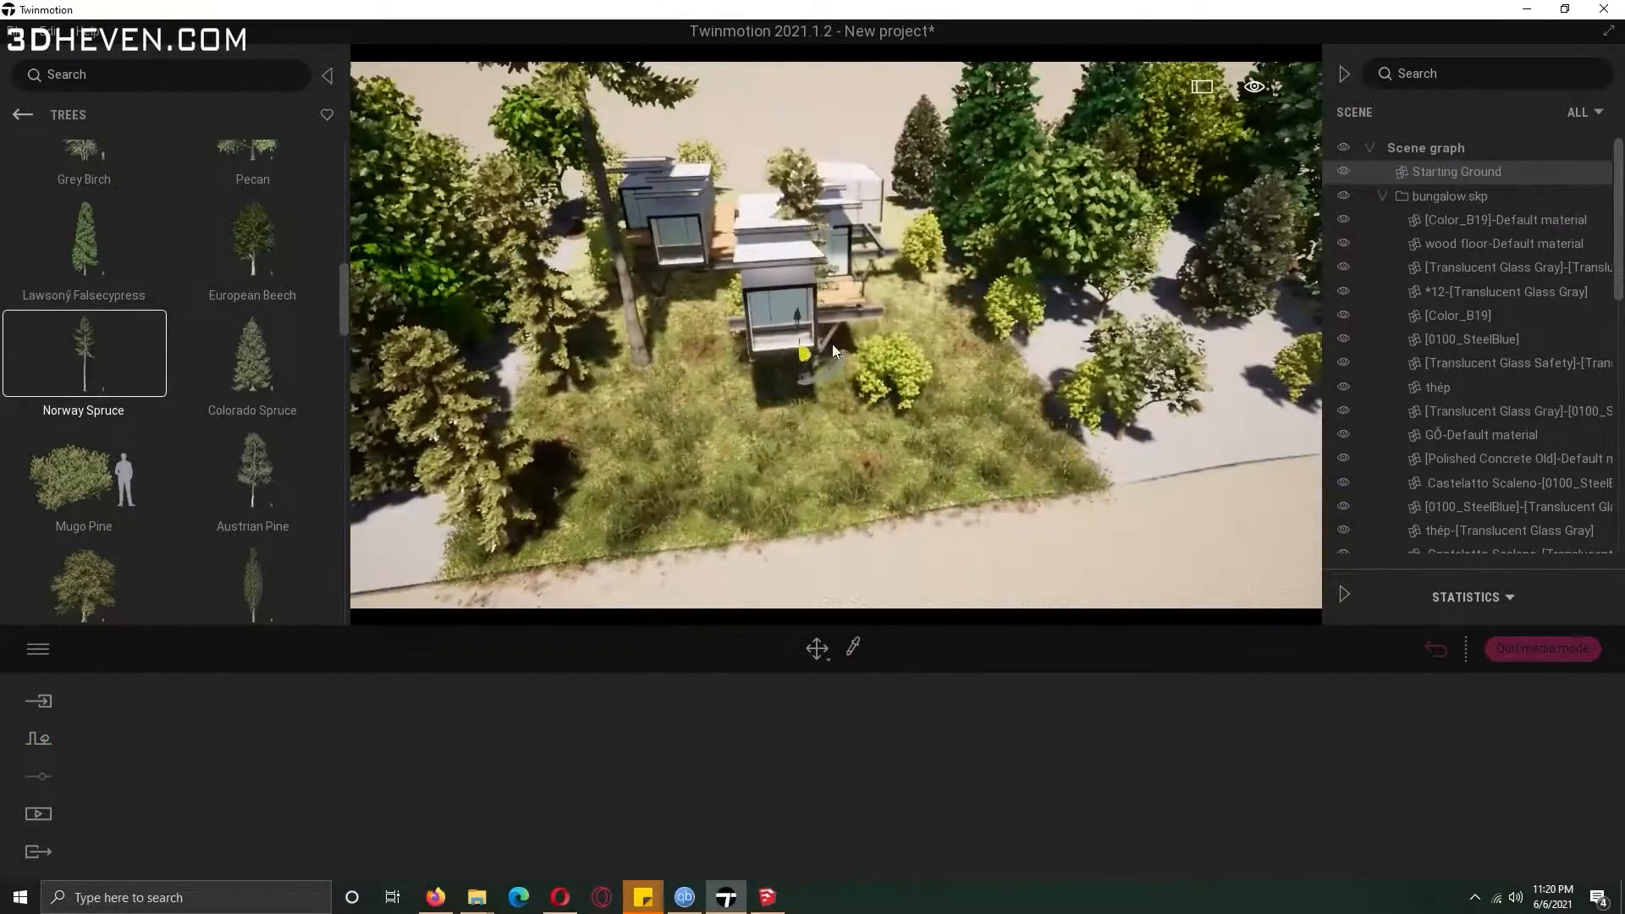
mouse_move(847, 271)
mouse_down()
mouse_move(899, 230)
mouse_move(1102, 479)
mouse_move(1205, 454)
mouse_up()
key(e)
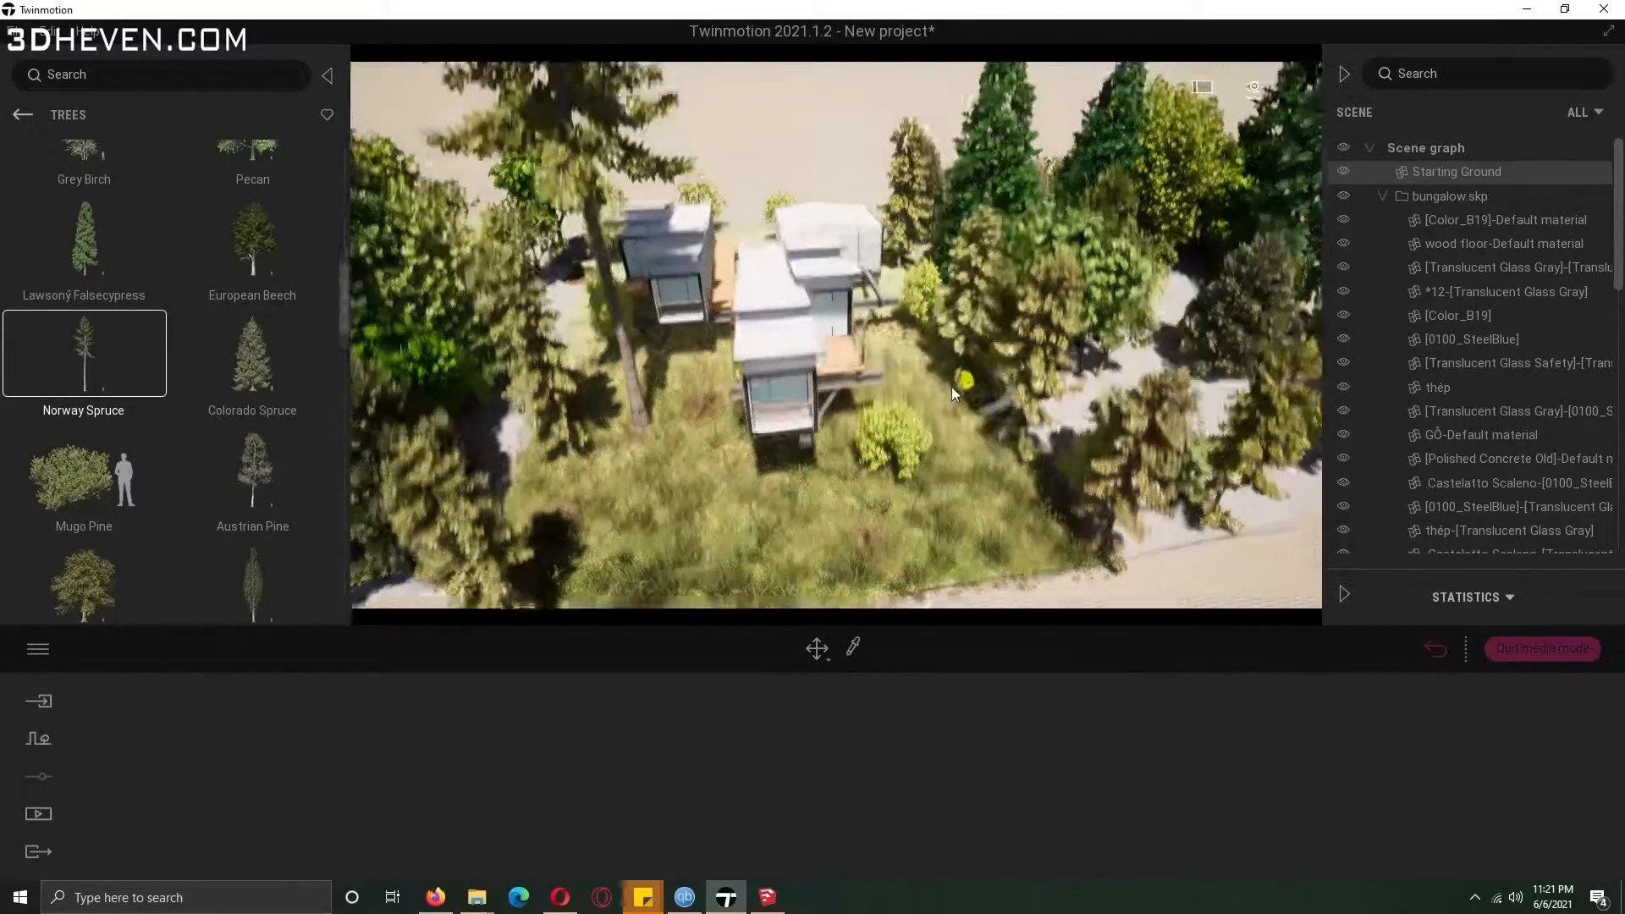
right_drag(871, 389, 703, 438)
scroll(720, 432, up, 6)
Place several Mugo Pine shrubs on the grass along the paved path edge.
drag(84, 474, 779, 243)
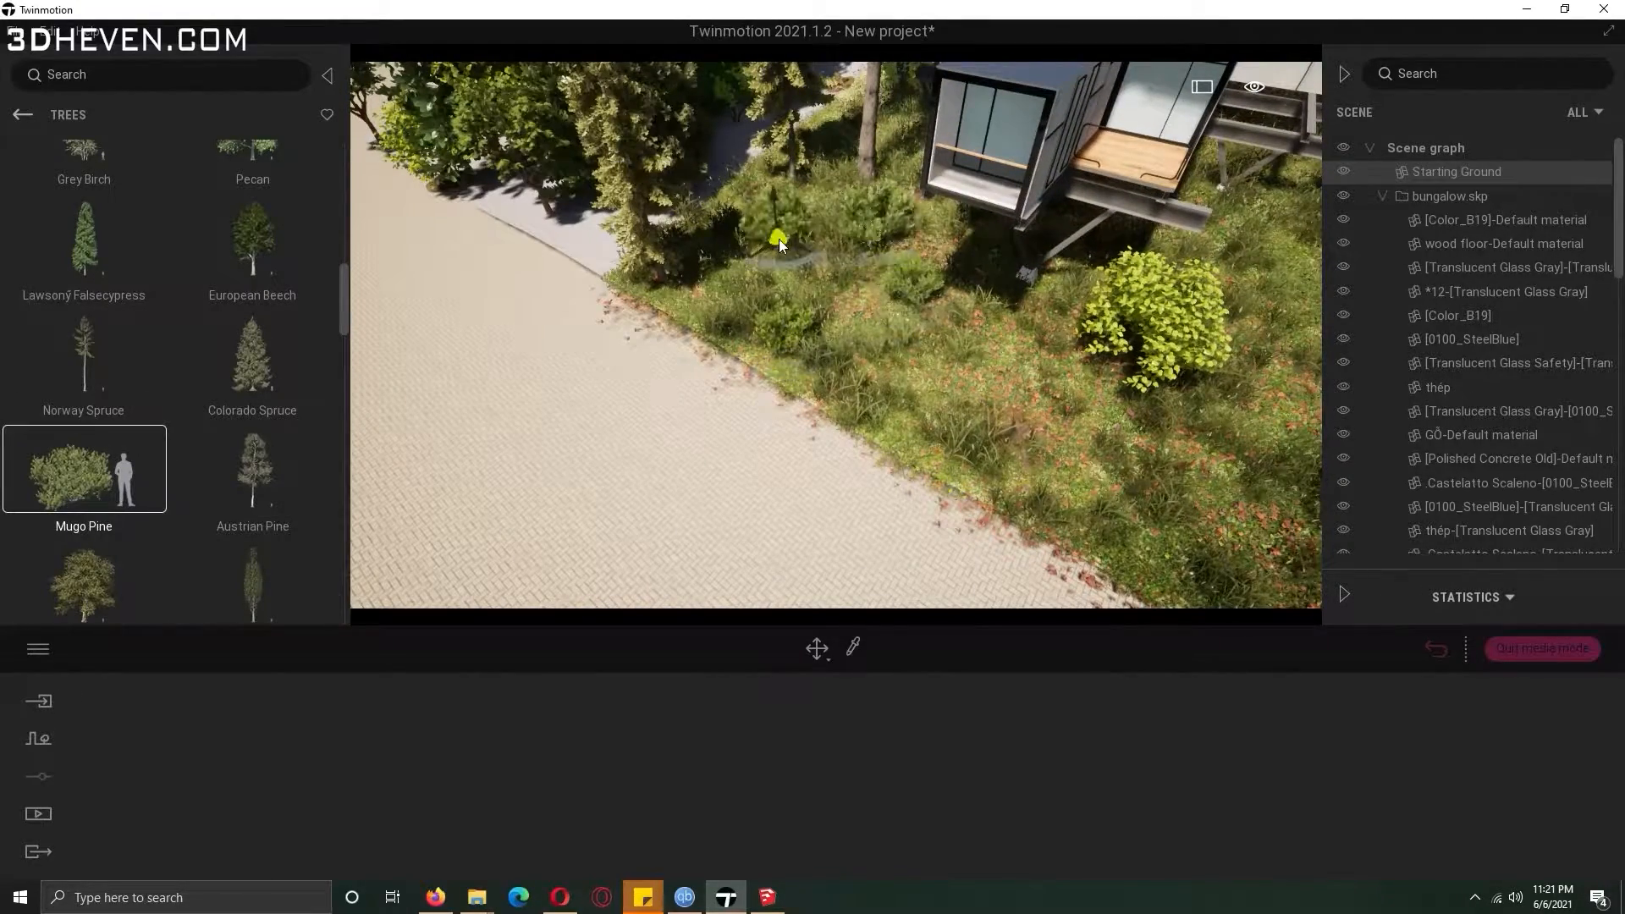
click(1055, 316)
click(1047, 371)
click(1294, 369)
click(1270, 253)
click(1198, 463)
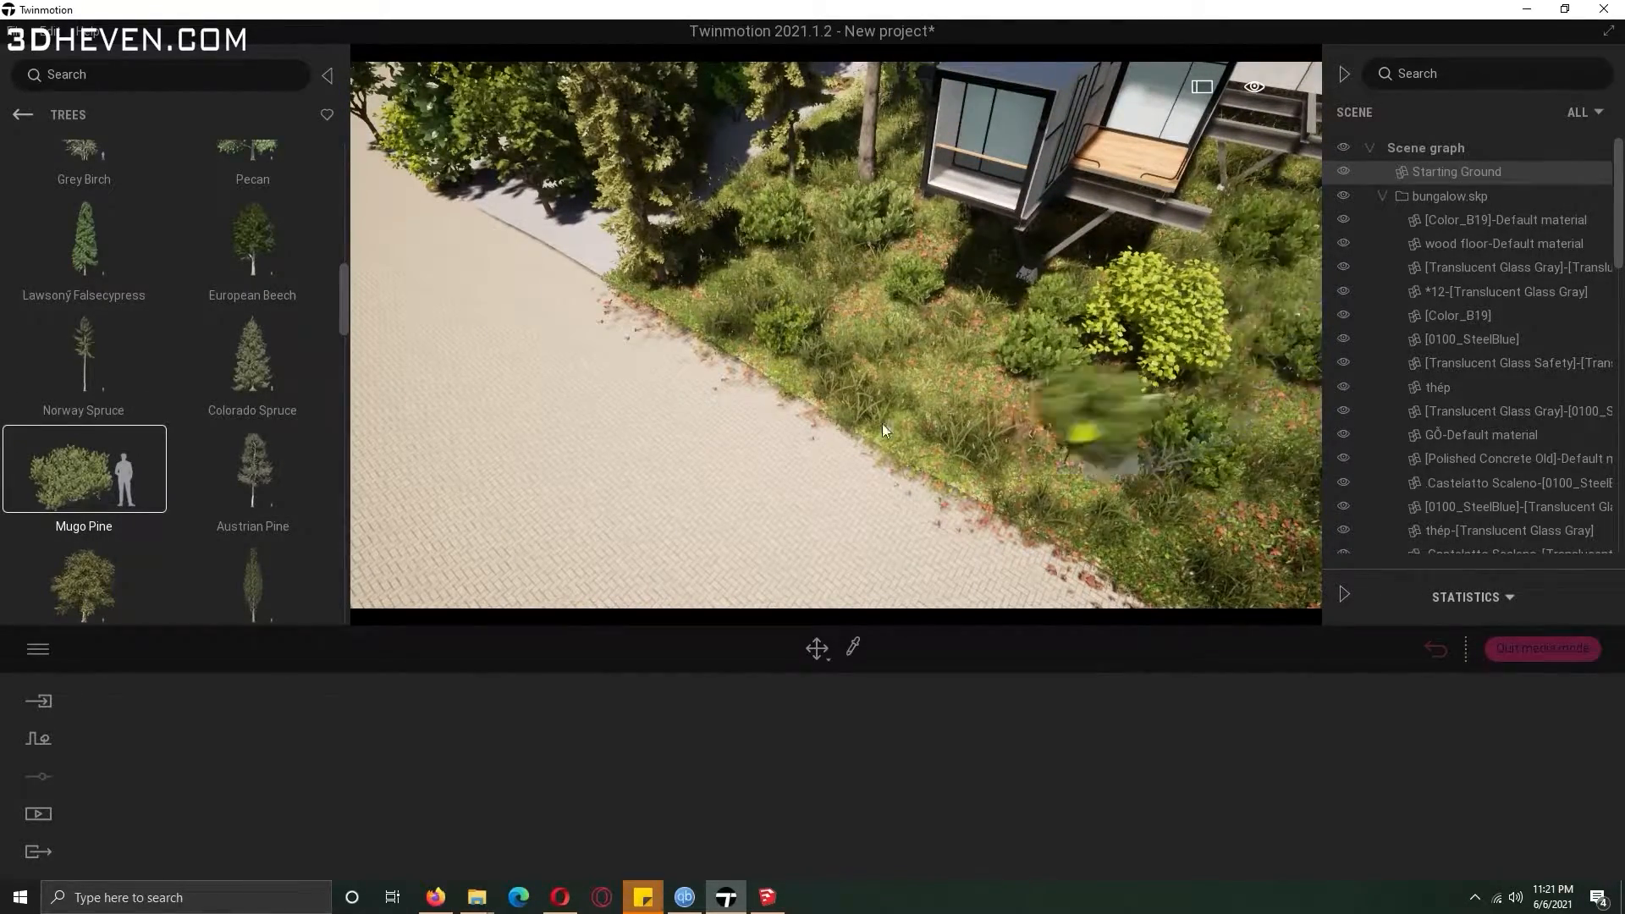
Place Rock 5 and Rock 3 boulders along the edge of the paved path.
click(23, 113)
click(263, 448)
drag(93, 415, 720, 369)
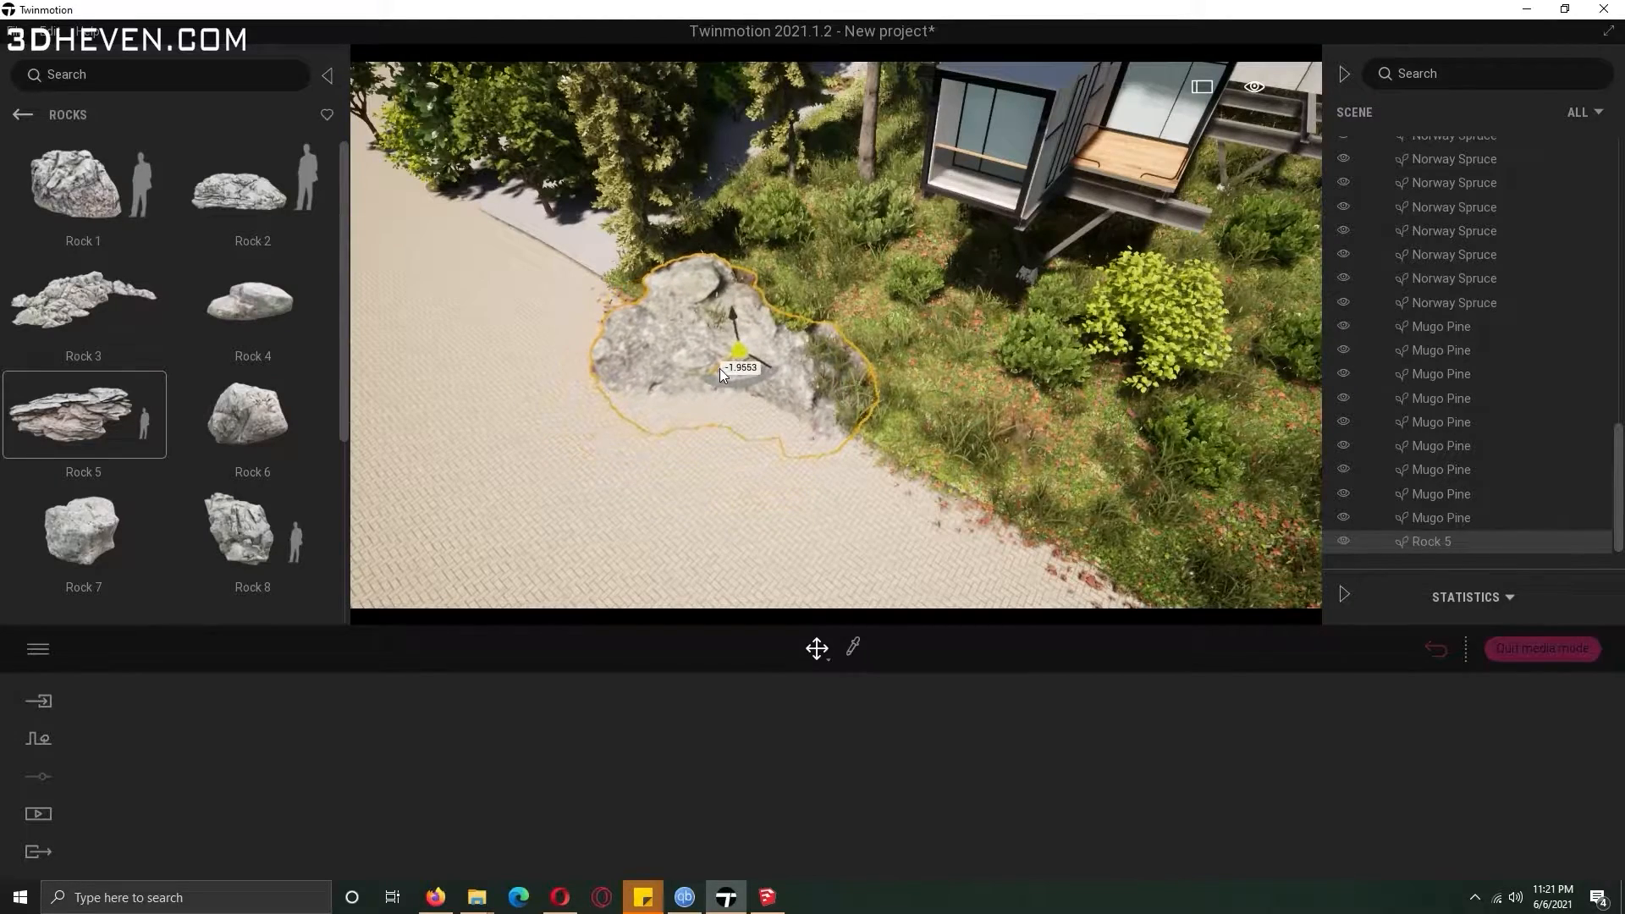
drag(108, 317, 947, 388)
click(817, 649)
click(807, 601)
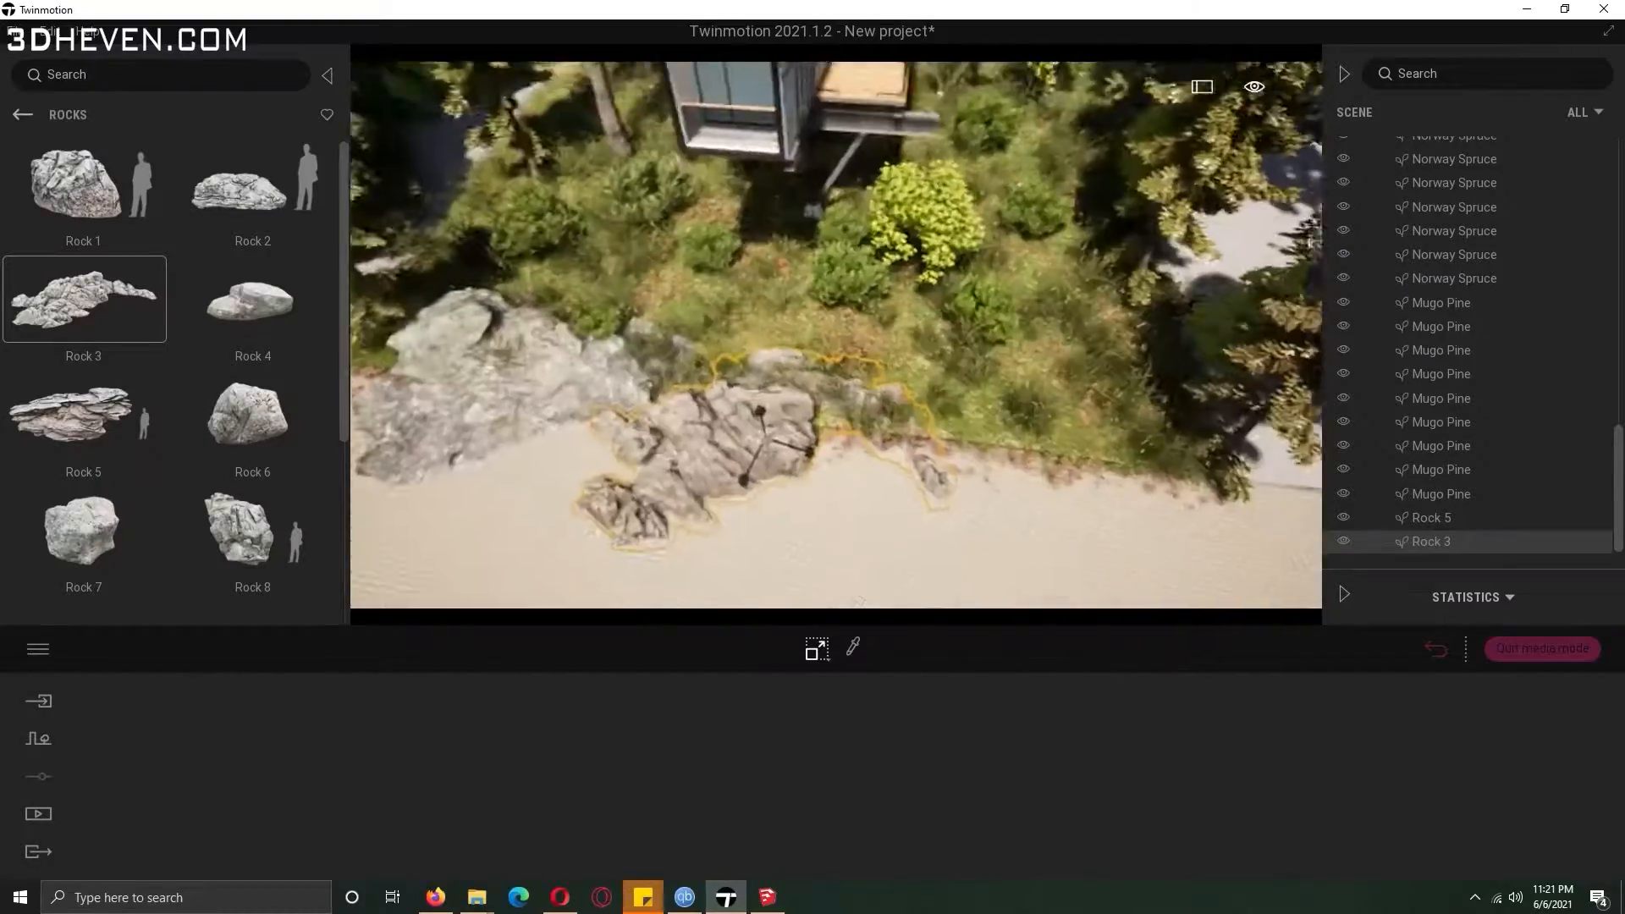
right_drag(728, 381, 611, 316)
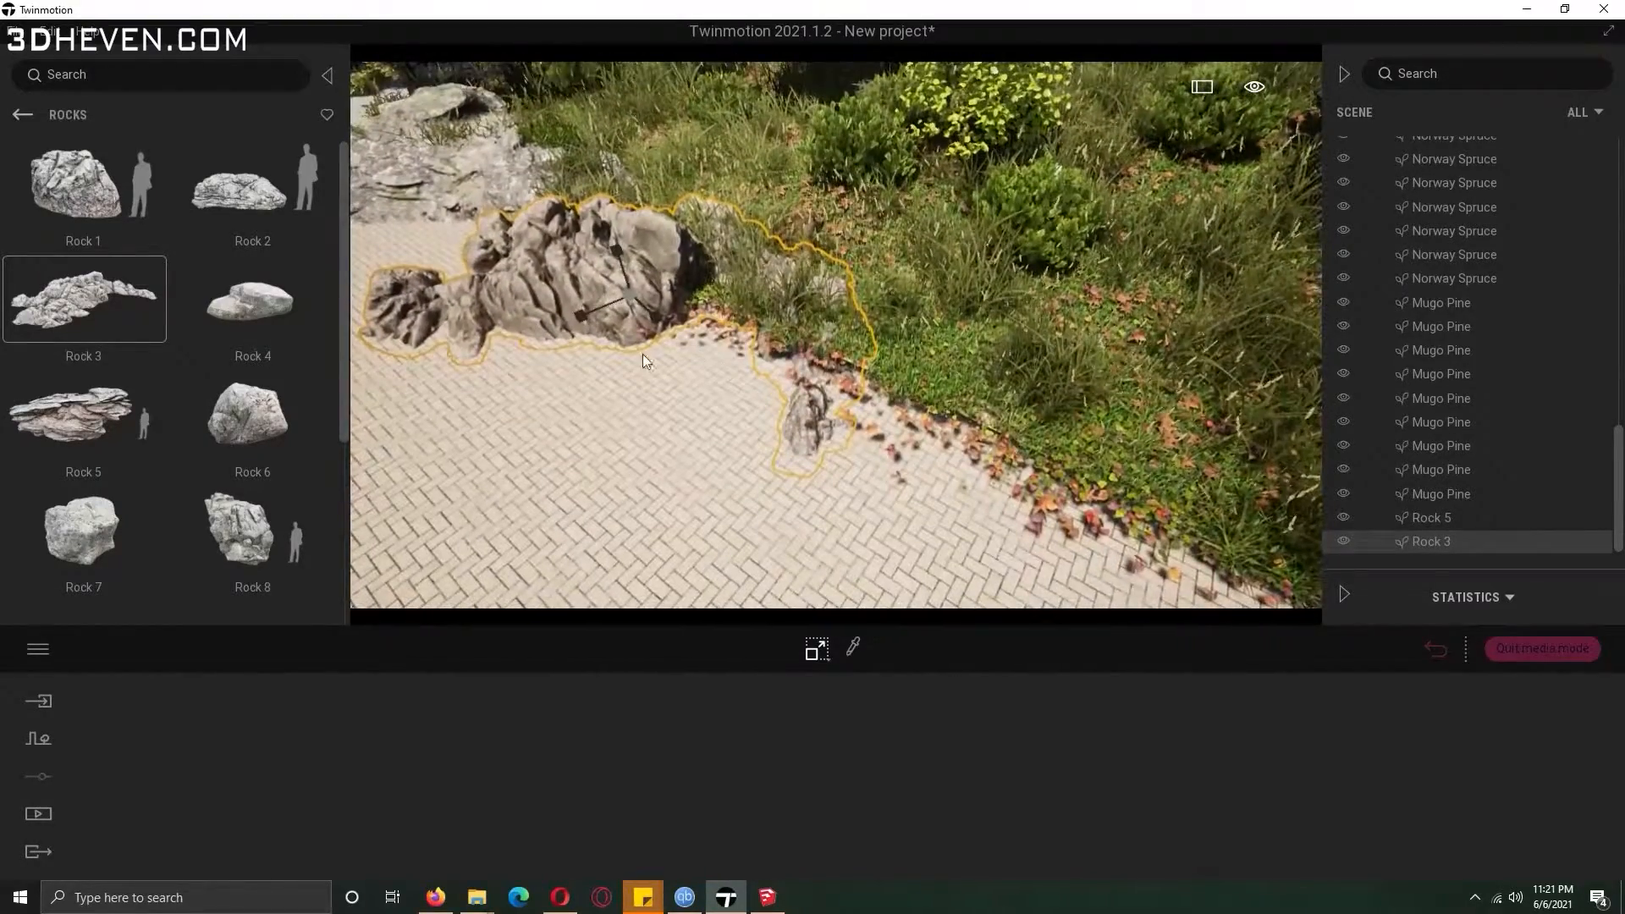
drag(628, 294, 652, 251)
Add Rock 2, Rock 12 and Rock 13 along the path and beneath the house.
drag(246, 186, 1016, 464)
drag(345, 258, 338, 525)
drag(262, 445, 1043, 397)
scroll(738, 413, down, 4)
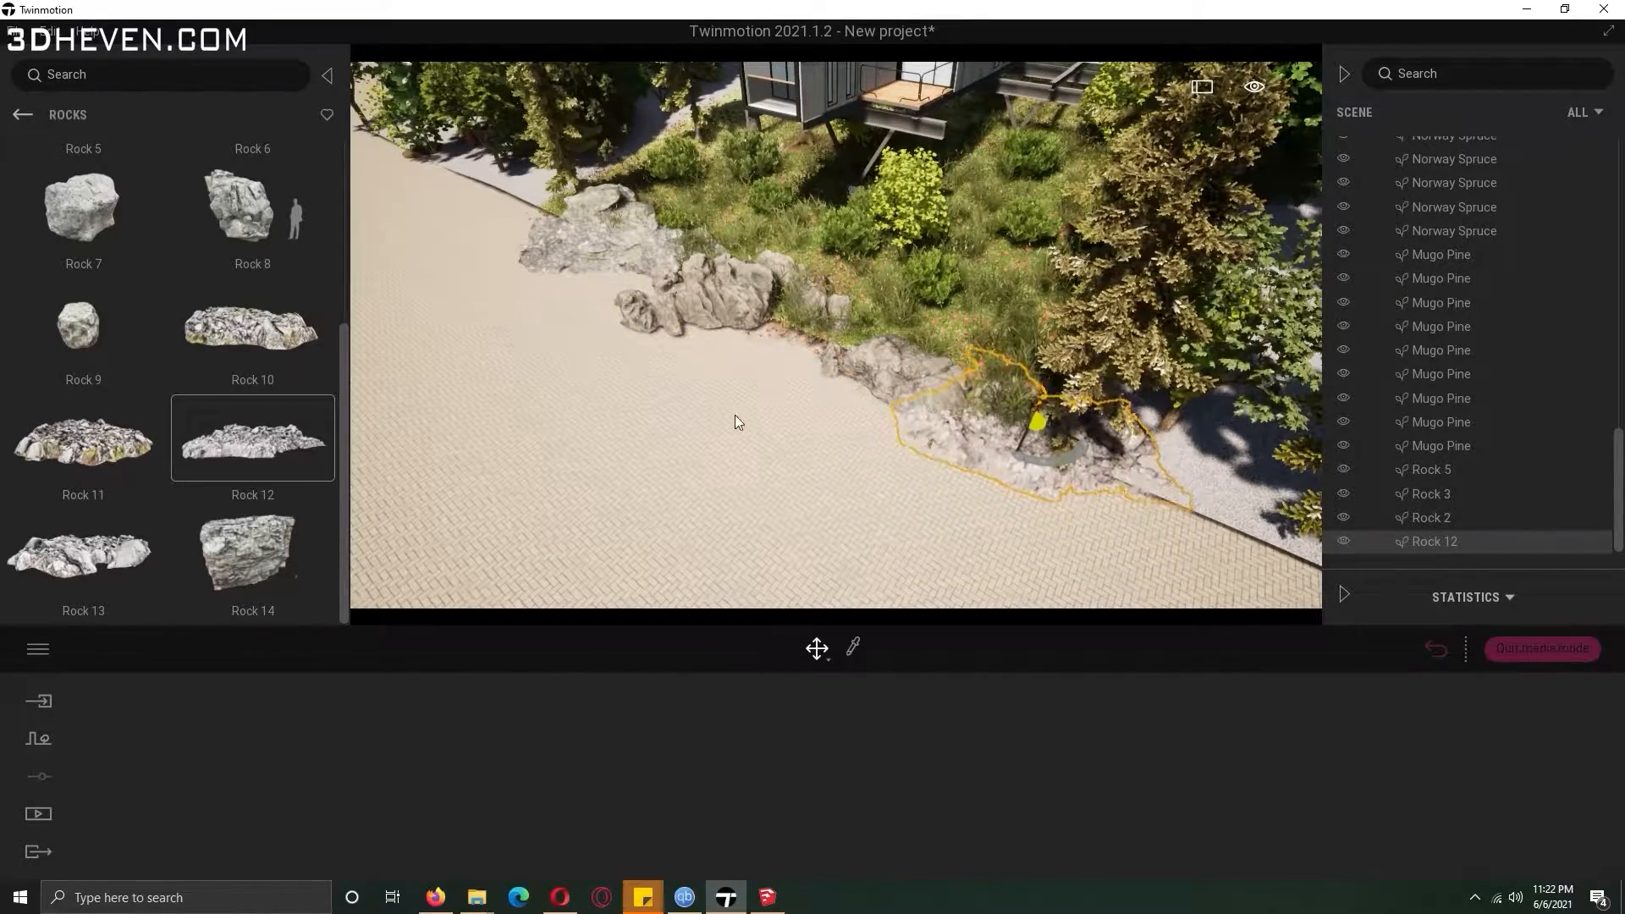
right_drag(369, 401, 398, 342)
scroll(830, 269, up, 5)
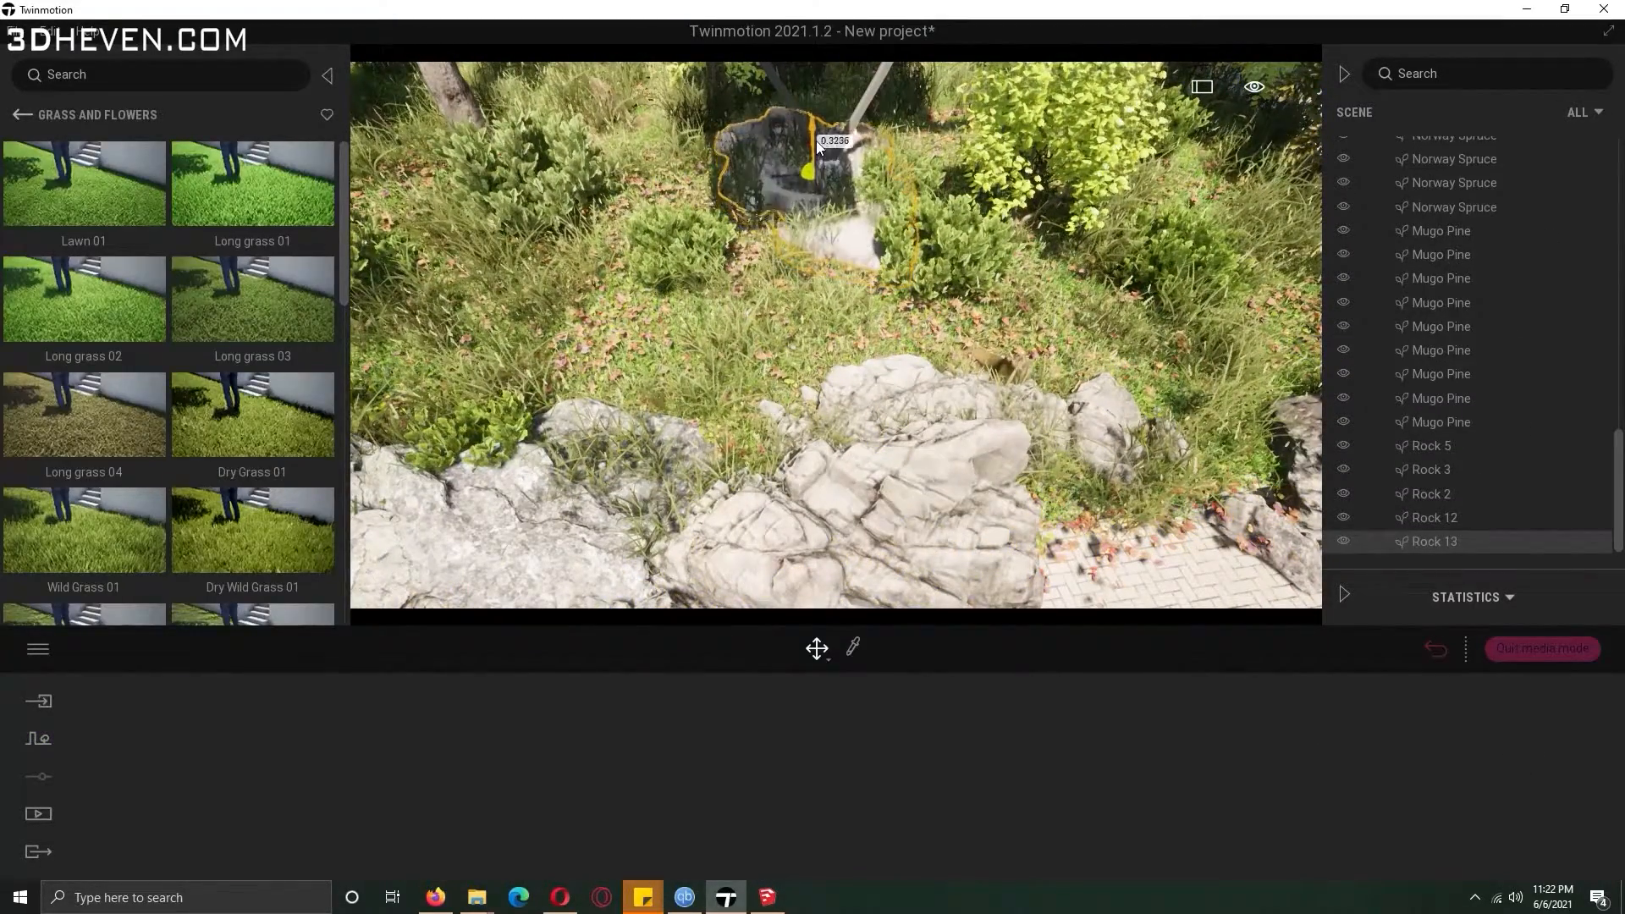
drag(816, 141, 816, 145)
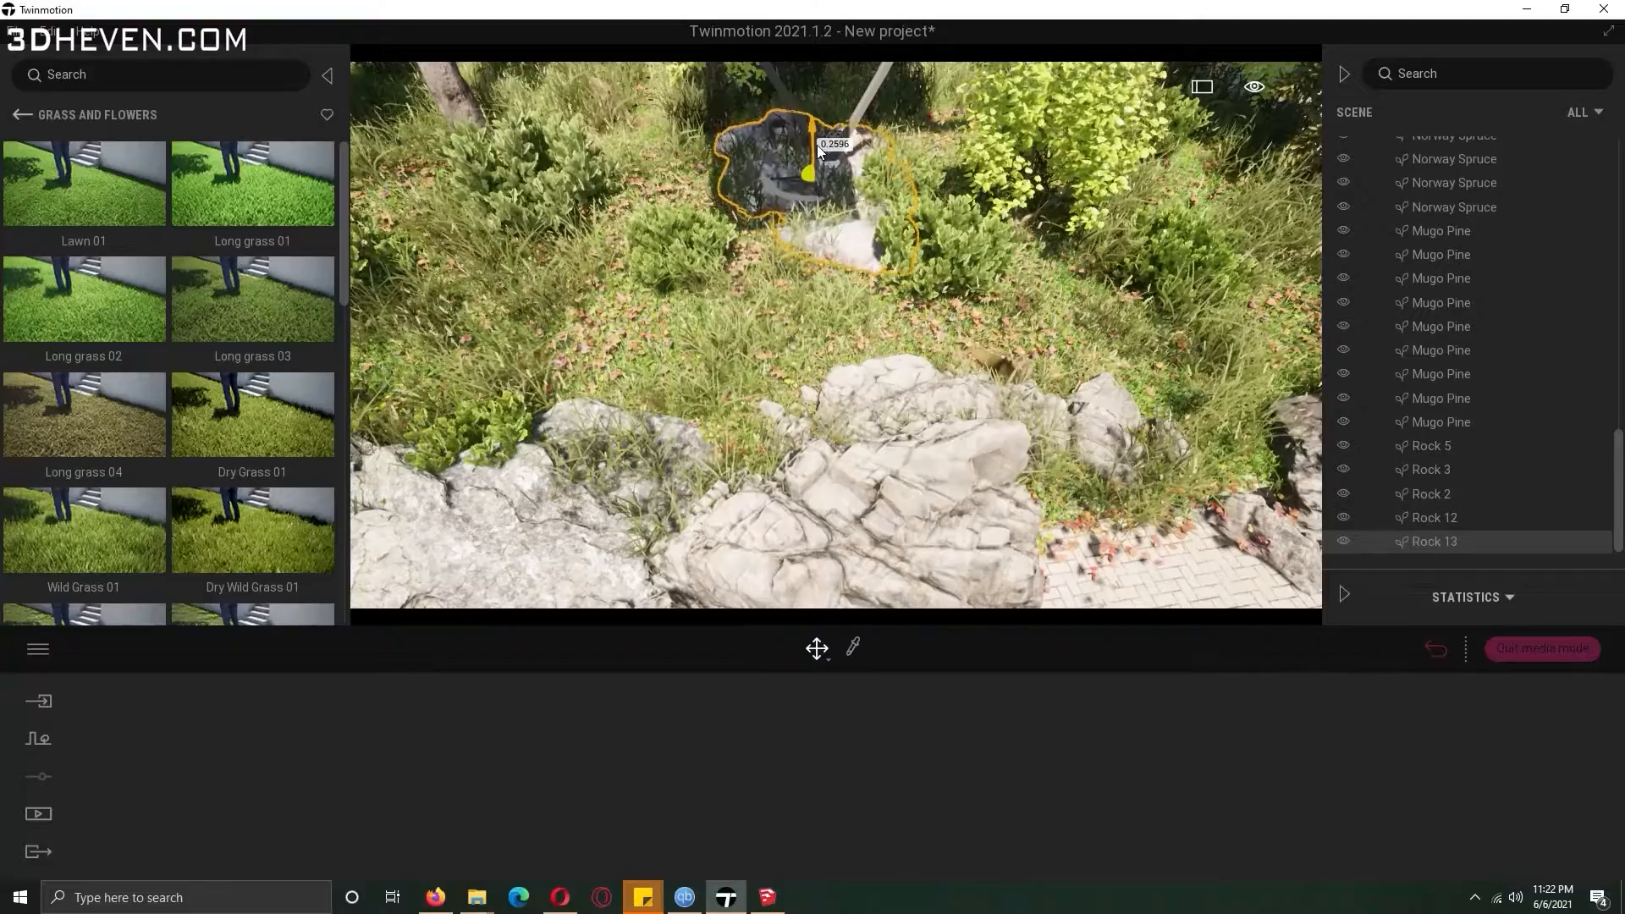
Apply the Worn Concrete Wall painted material to the bungalow's long exterior wall.
click(22, 114)
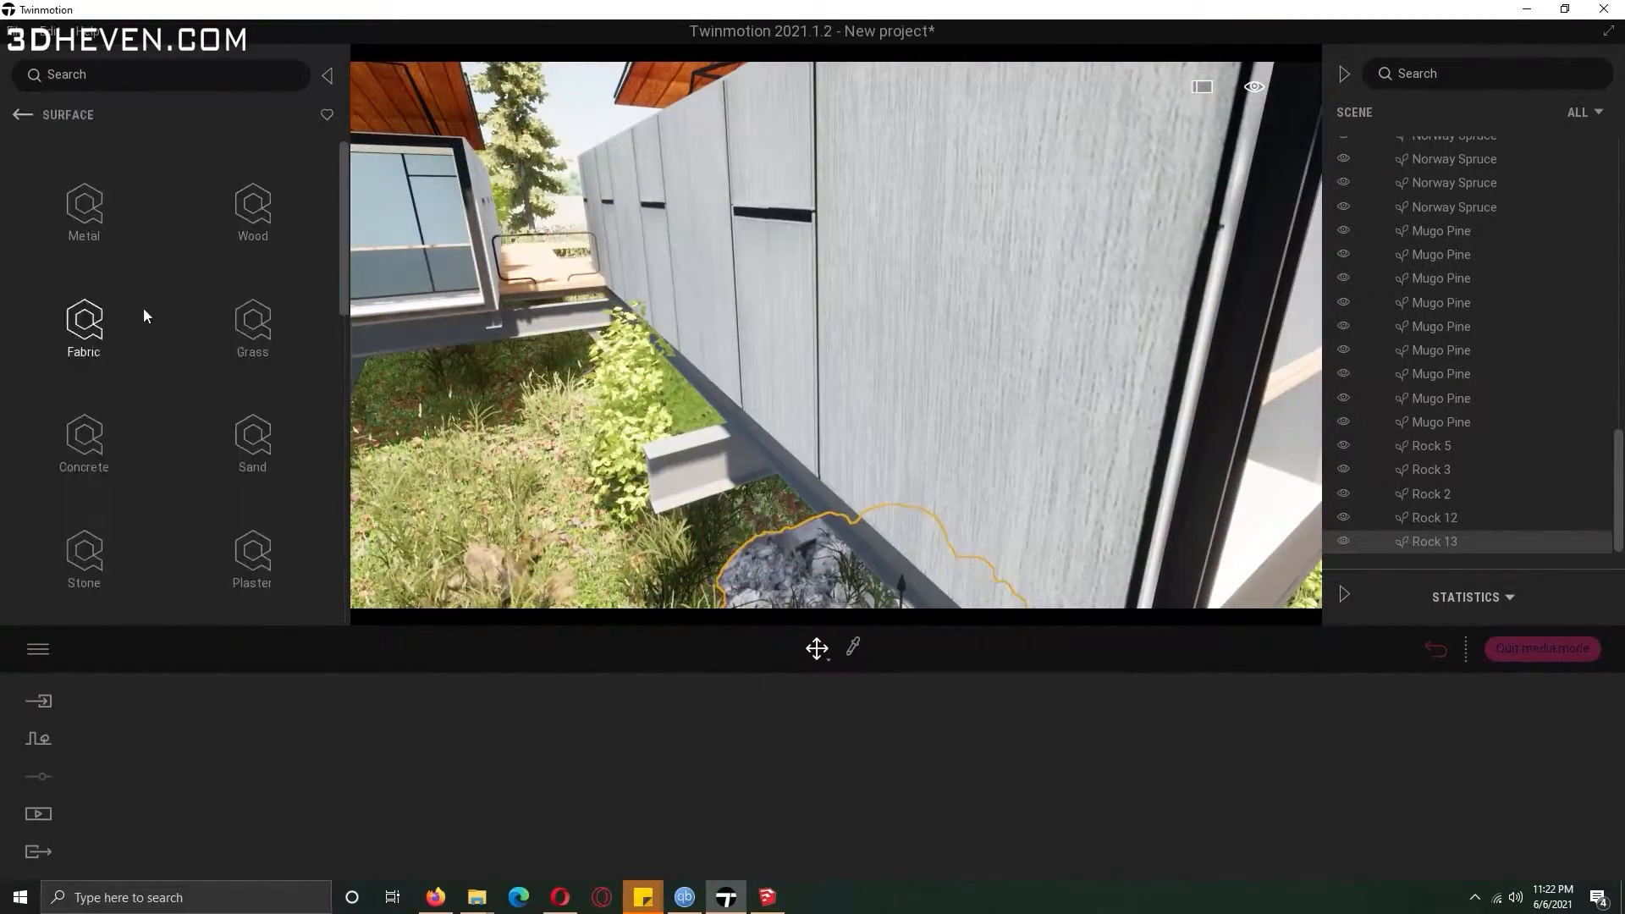
click(84, 436)
click(250, 221)
click(22, 116)
click(257, 321)
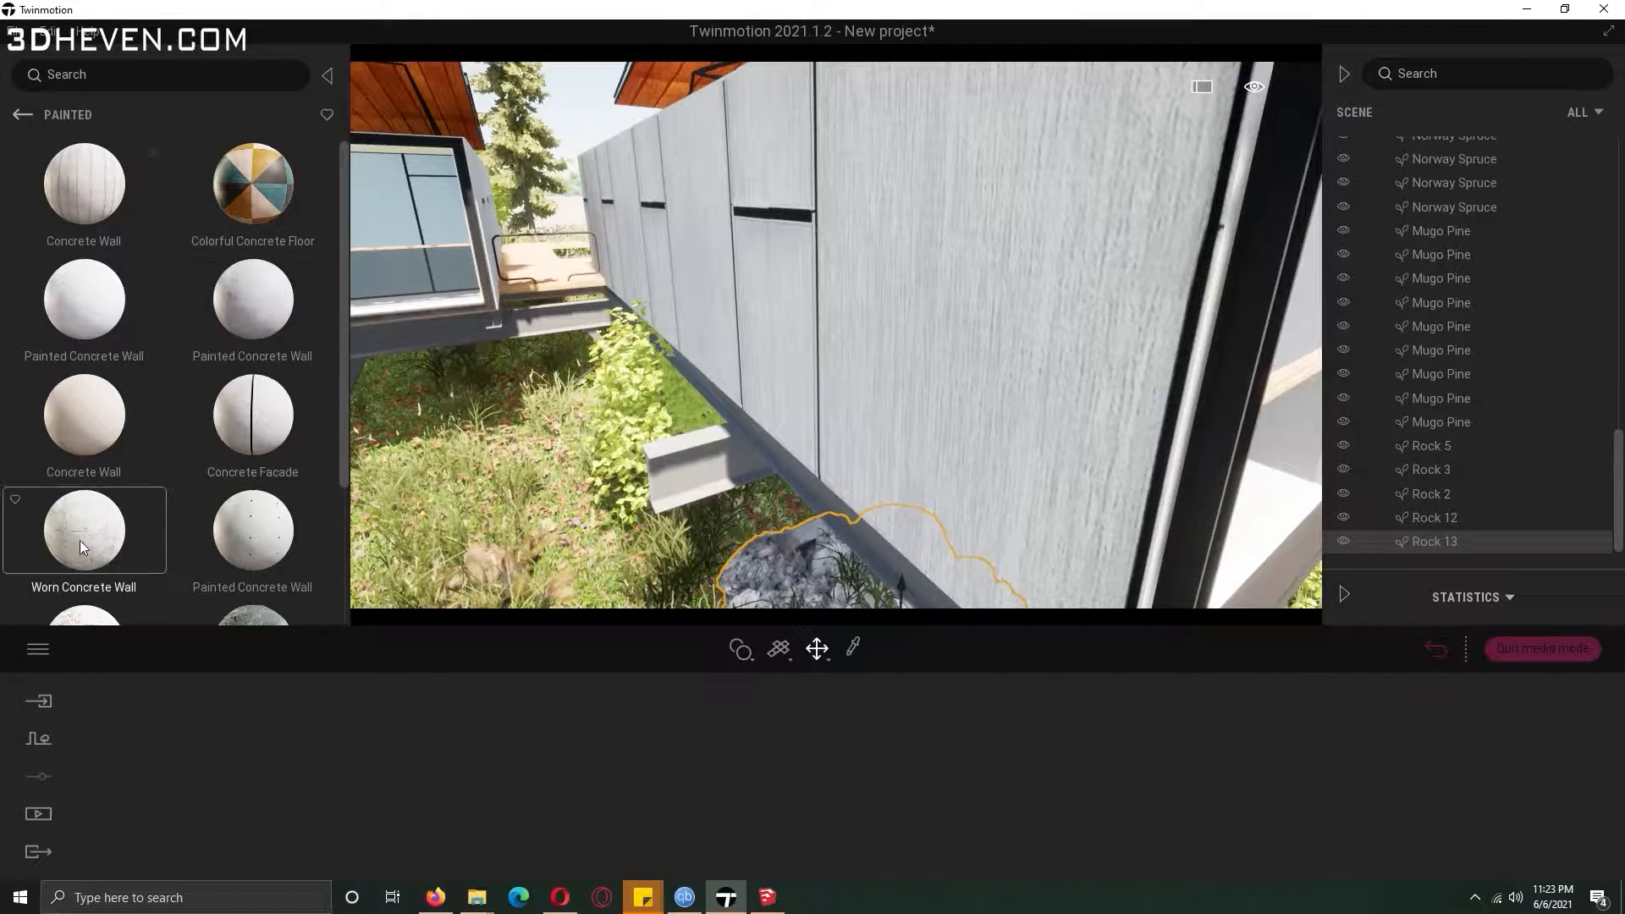
drag(80, 540, 904, 438)
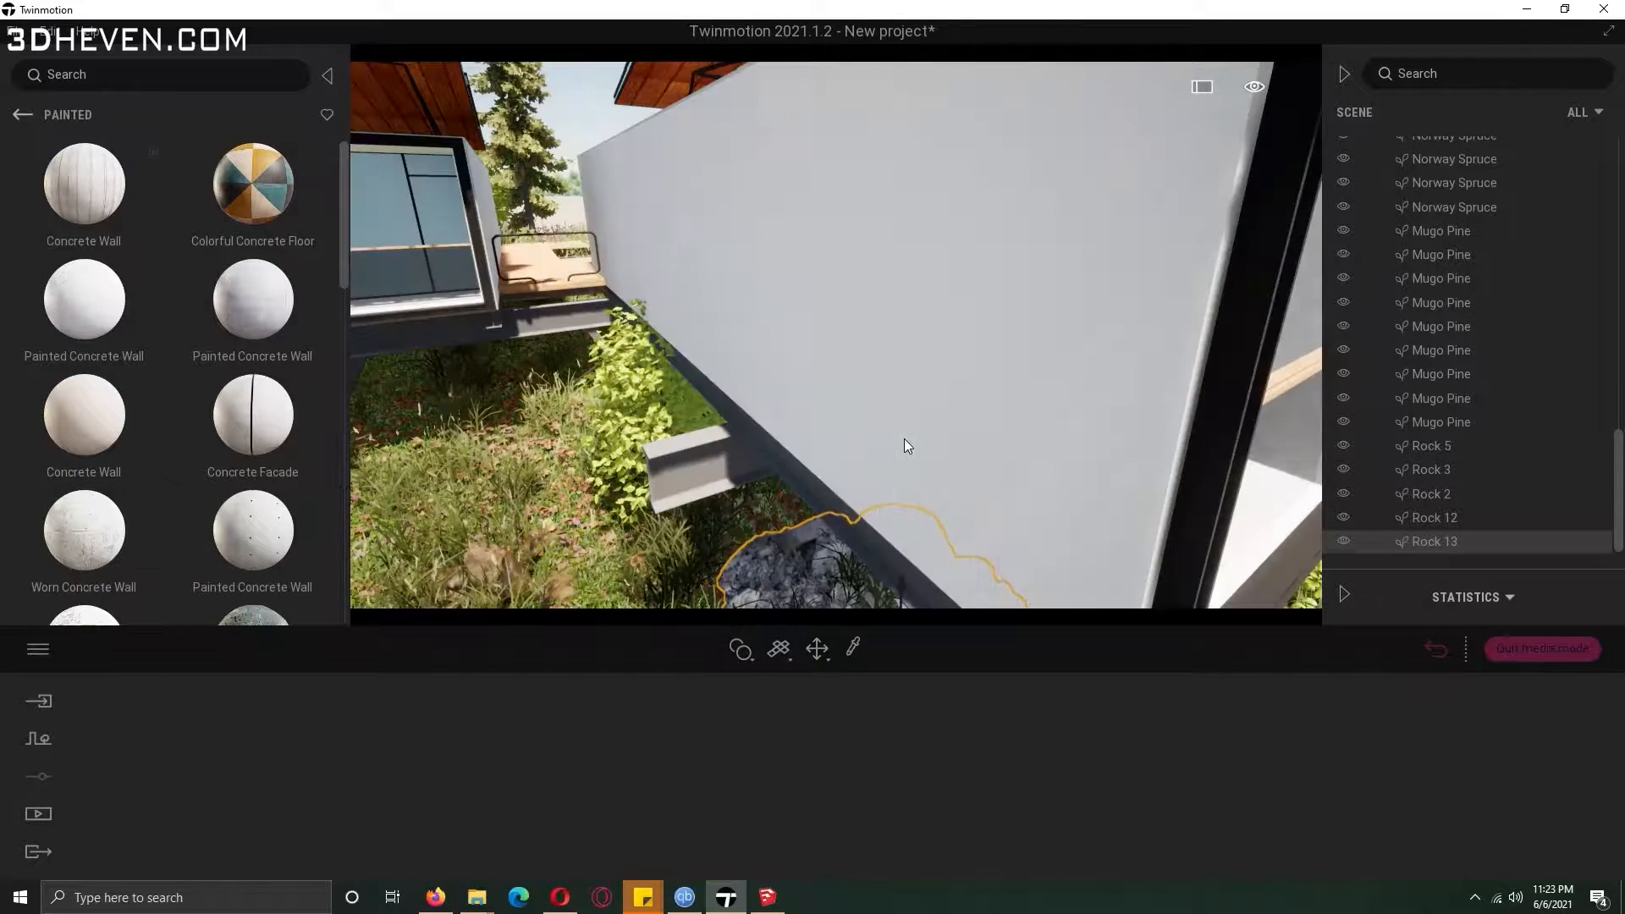
shift+middle_drag(840, 250, 795, 246)
click(843, 254)
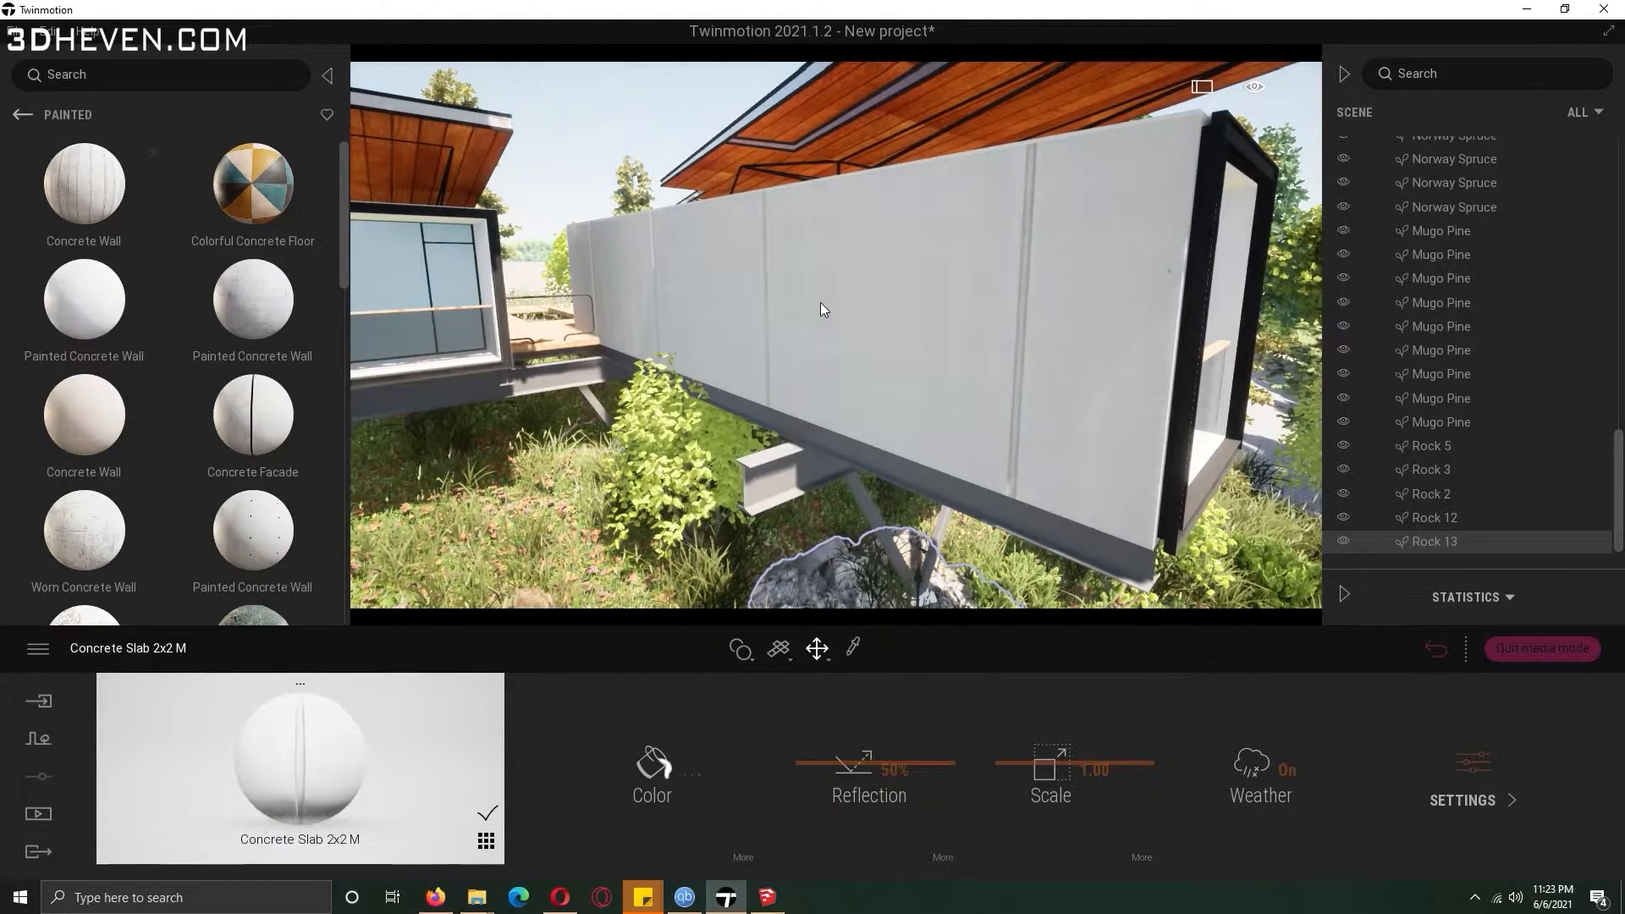
Apply the Old Painted Wall material to the bungalow's exterior wall.
key(w)
right_drag(821, 302, 838, 364)
scroll(295, 405, down, 5)
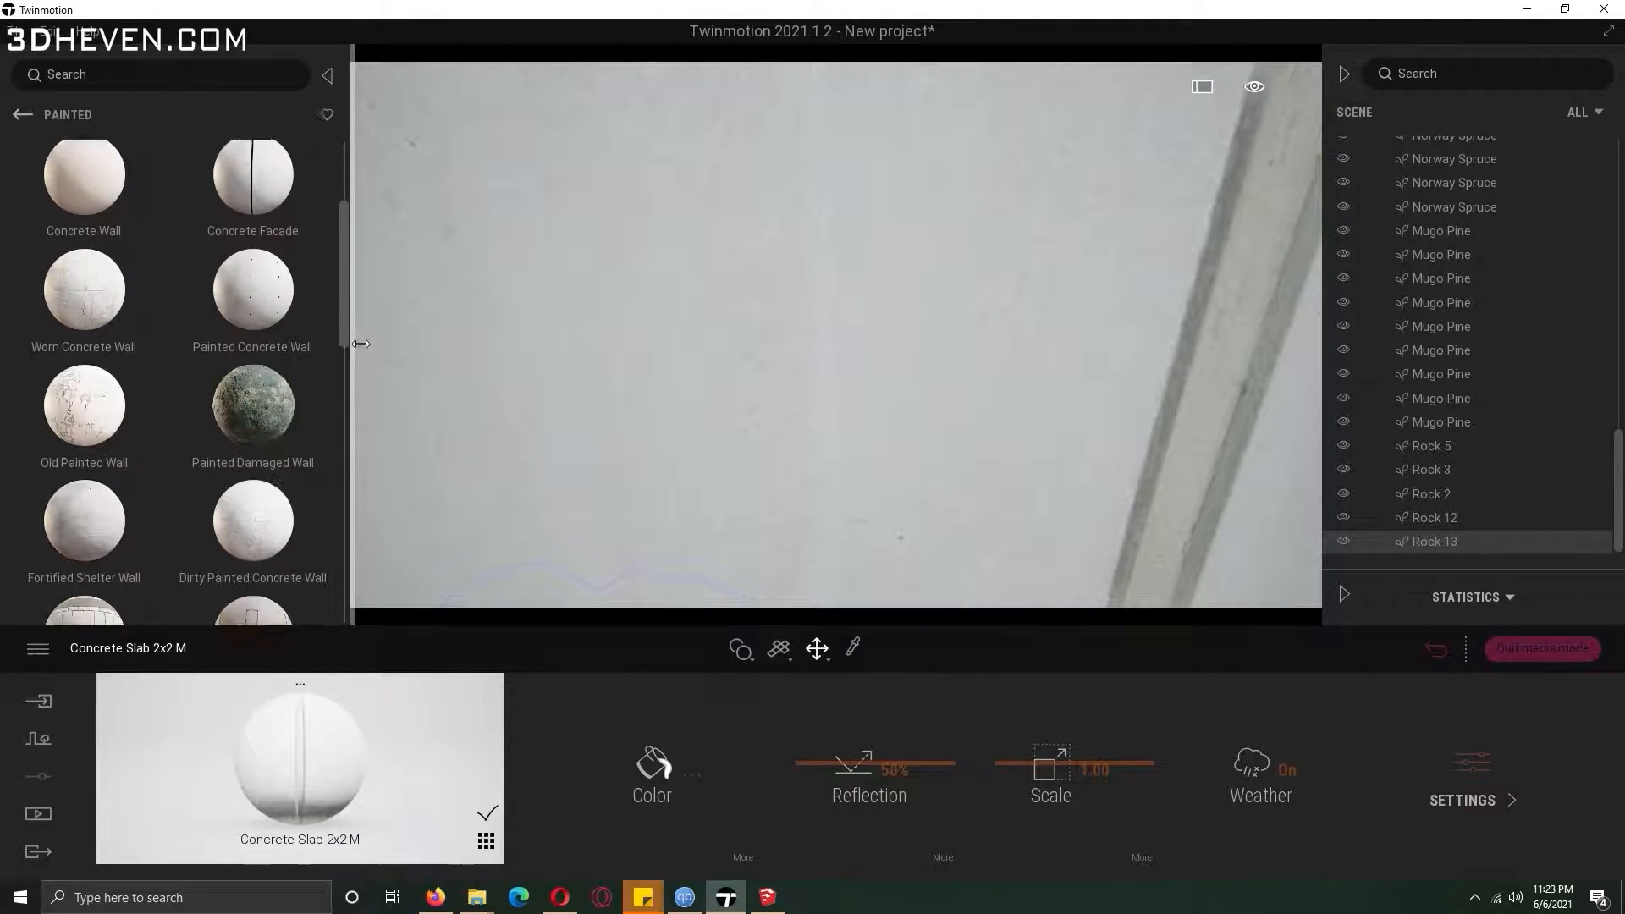
drag(113, 339, 540, 394)
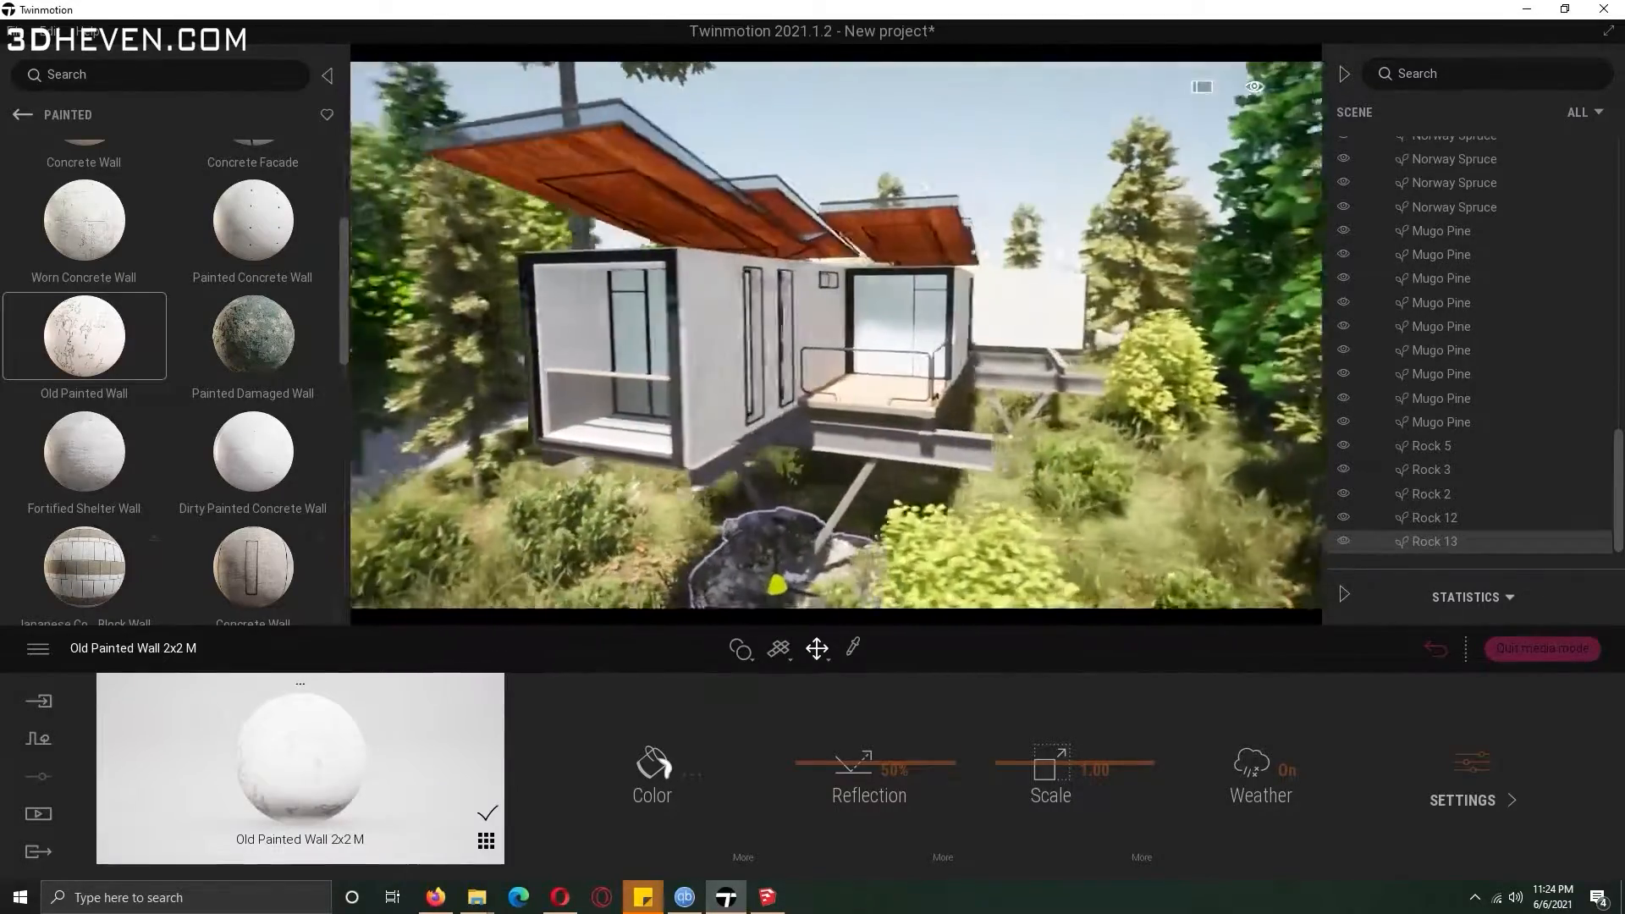
mouse_move(646, 359)
right_down()
mouse_move(711, 359)
mouse_move(646, 359)
right_up()
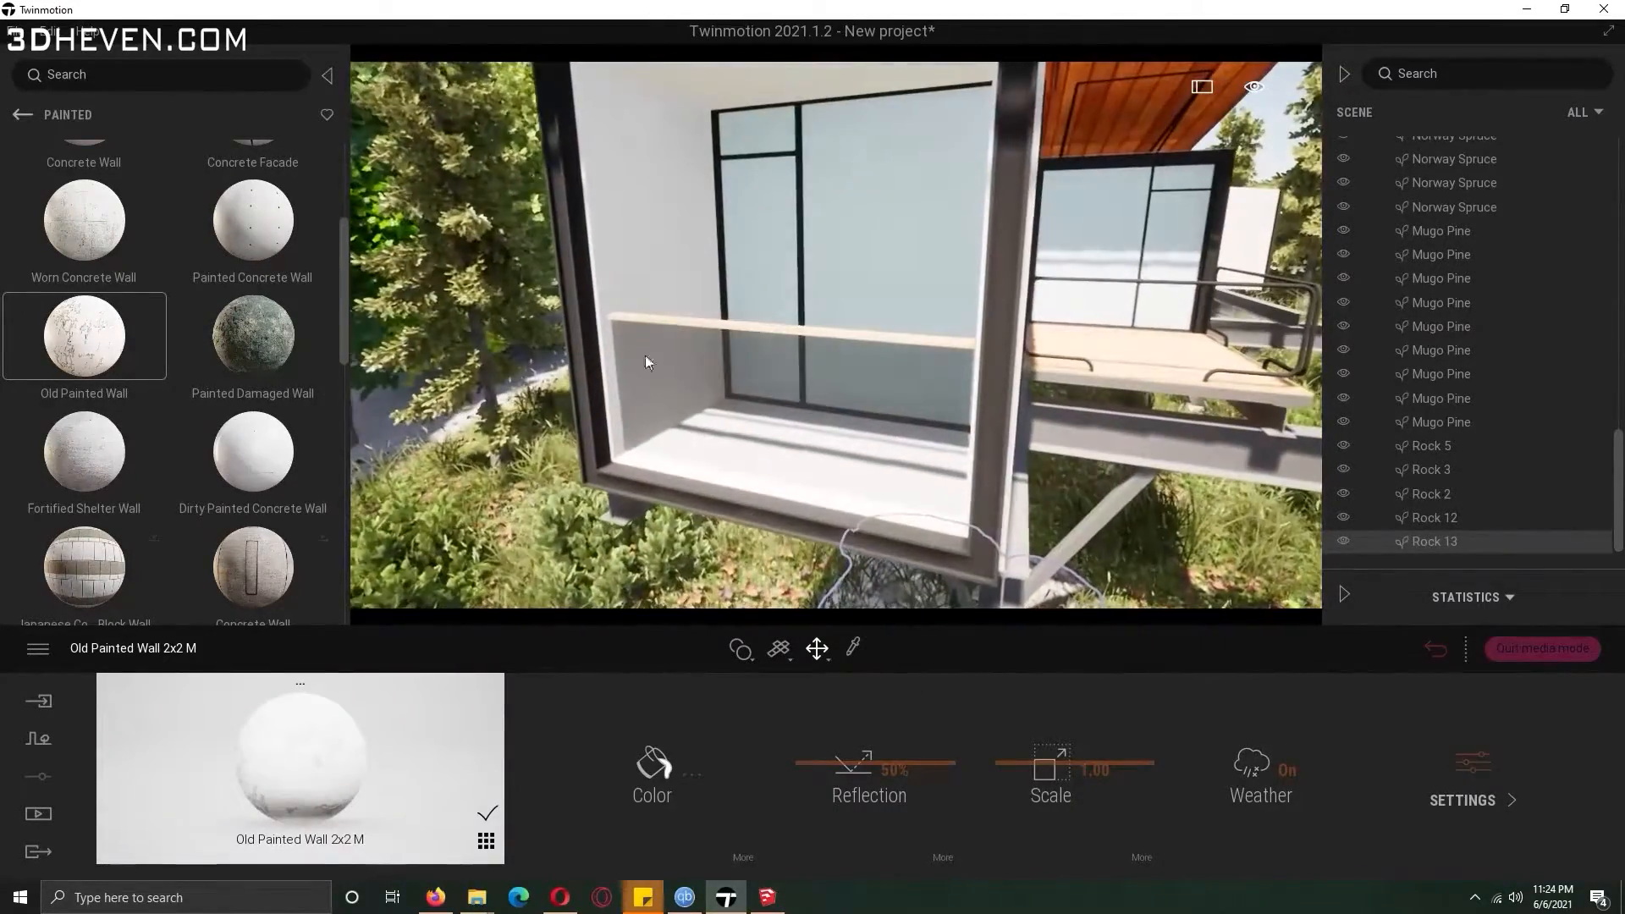
Browse the wood veneer and plank material libraries.
click(21, 114)
click(22, 117)
click(253, 212)
click(262, 440)
key(d)
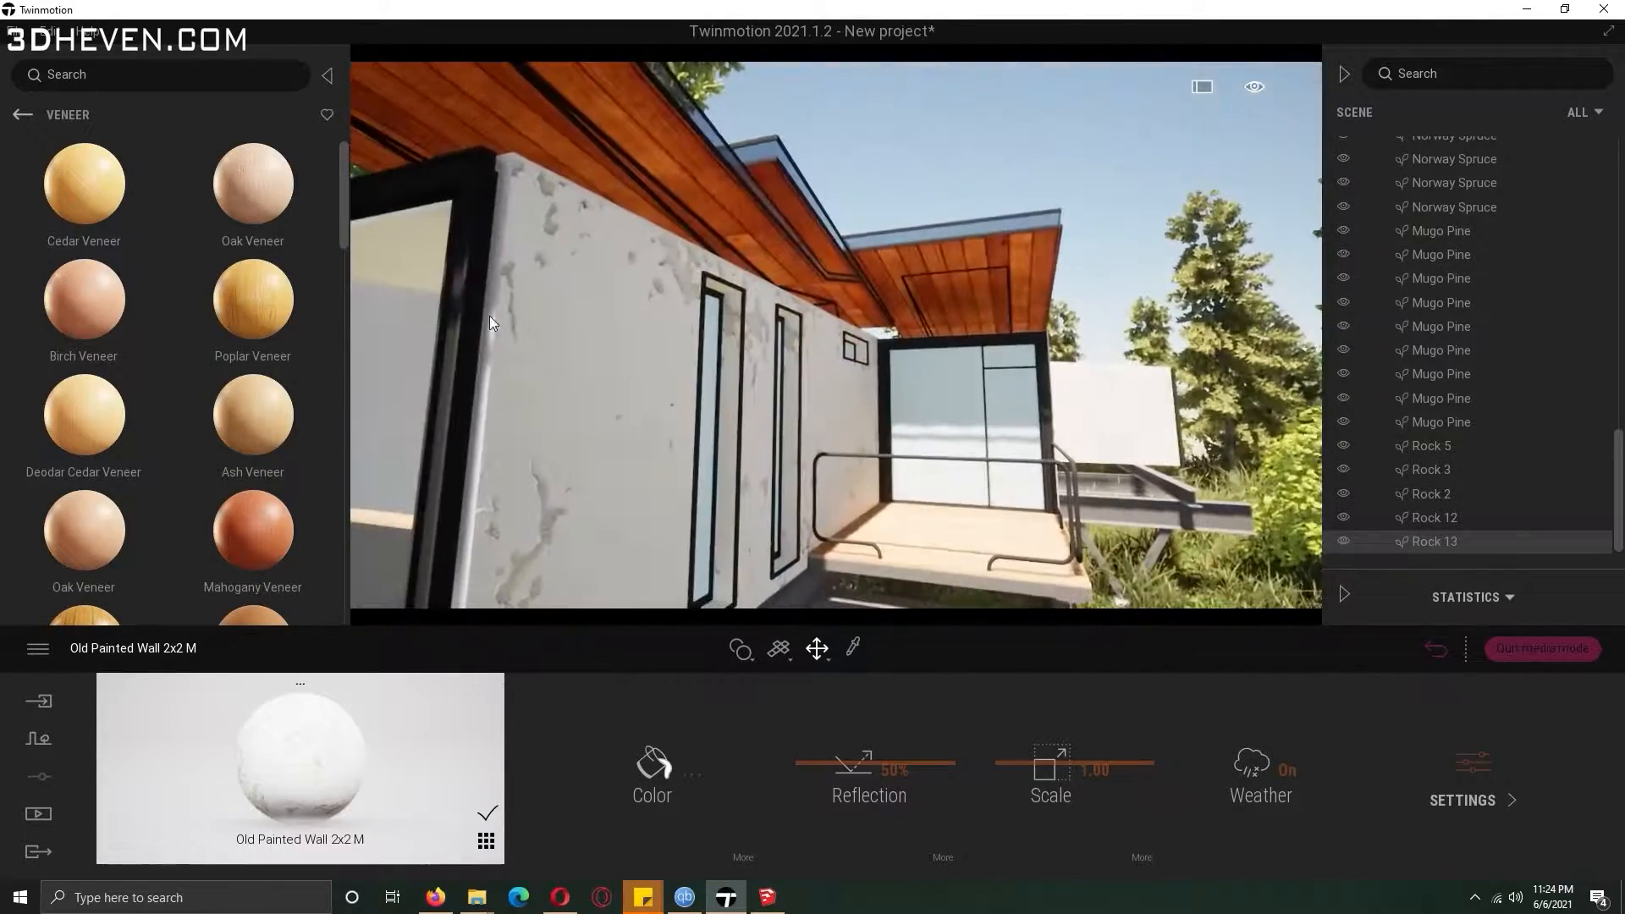
click(22, 115)
click(84, 415)
scroll(340, 242, down, 5)
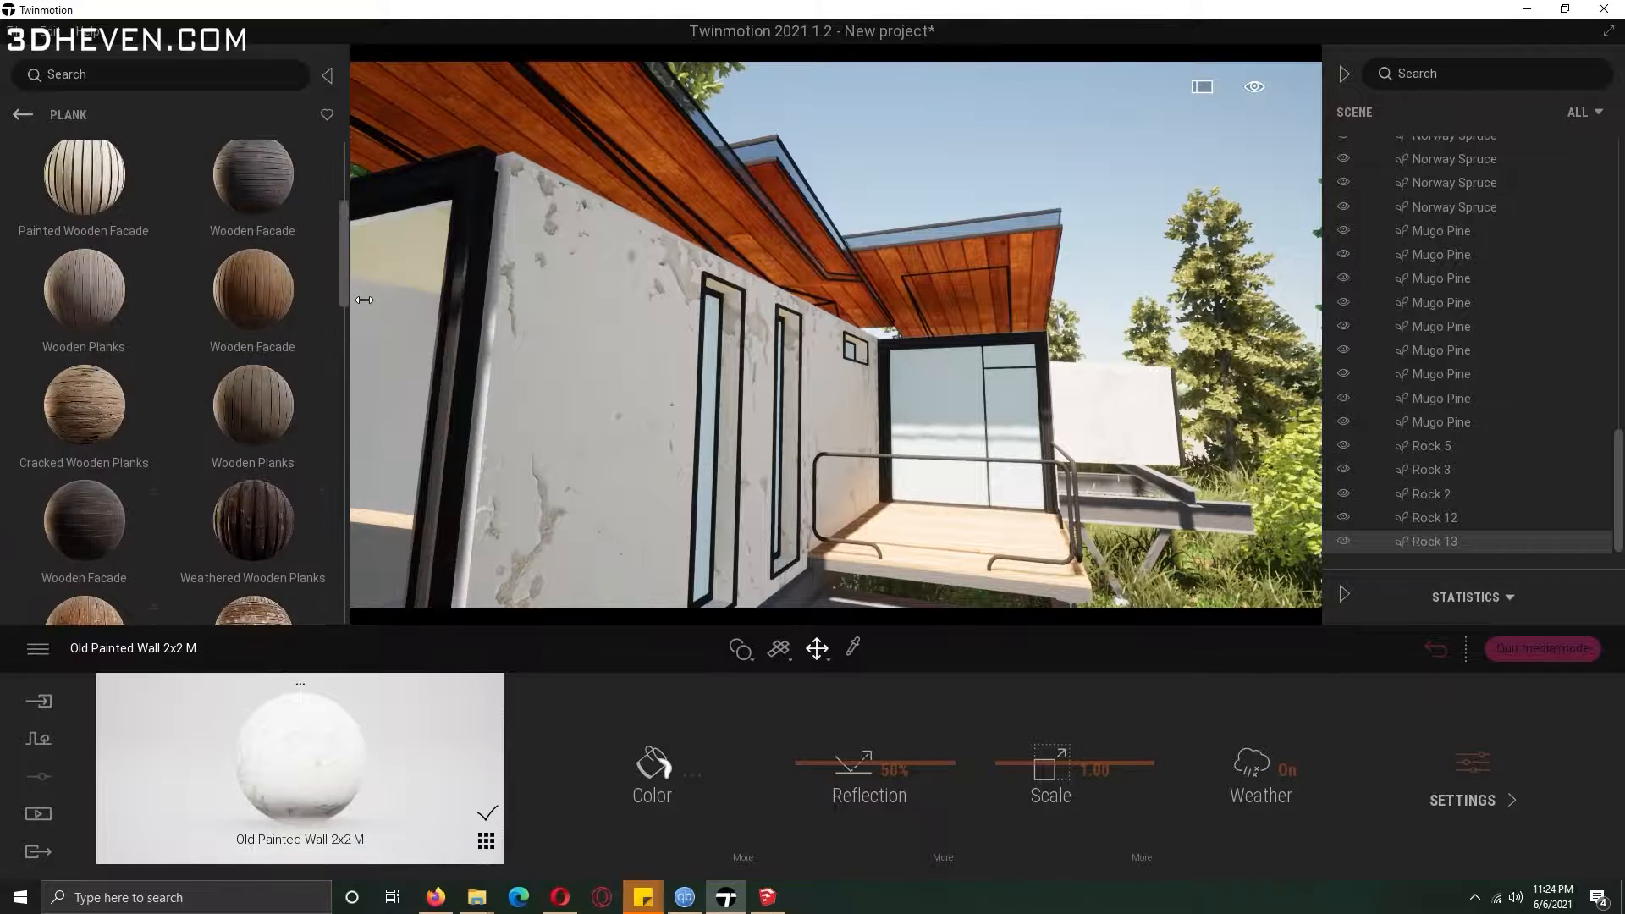
drag(344, 286, 339, 248)
Sample the roof's wood material and open its texture options.
click(854, 647)
click(585, 73)
click(732, 845)
mouse_move(733, 786)
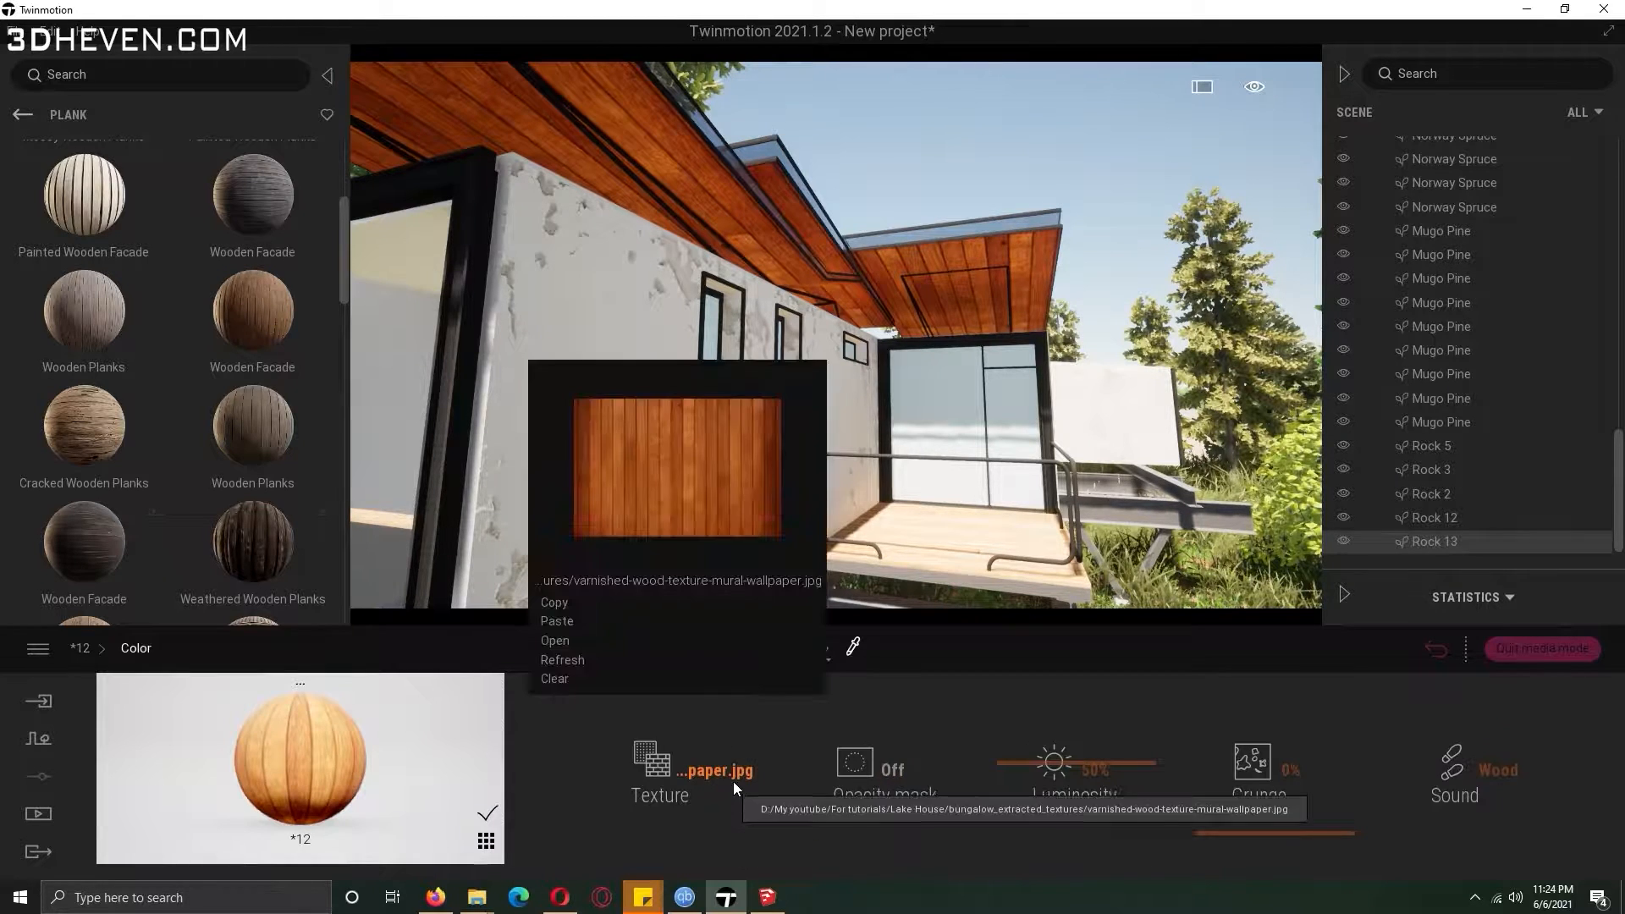
click(566, 610)
click(119, 219)
Apply the Wooden Facade material to the roof underside and open its colour settings.
click(22, 117)
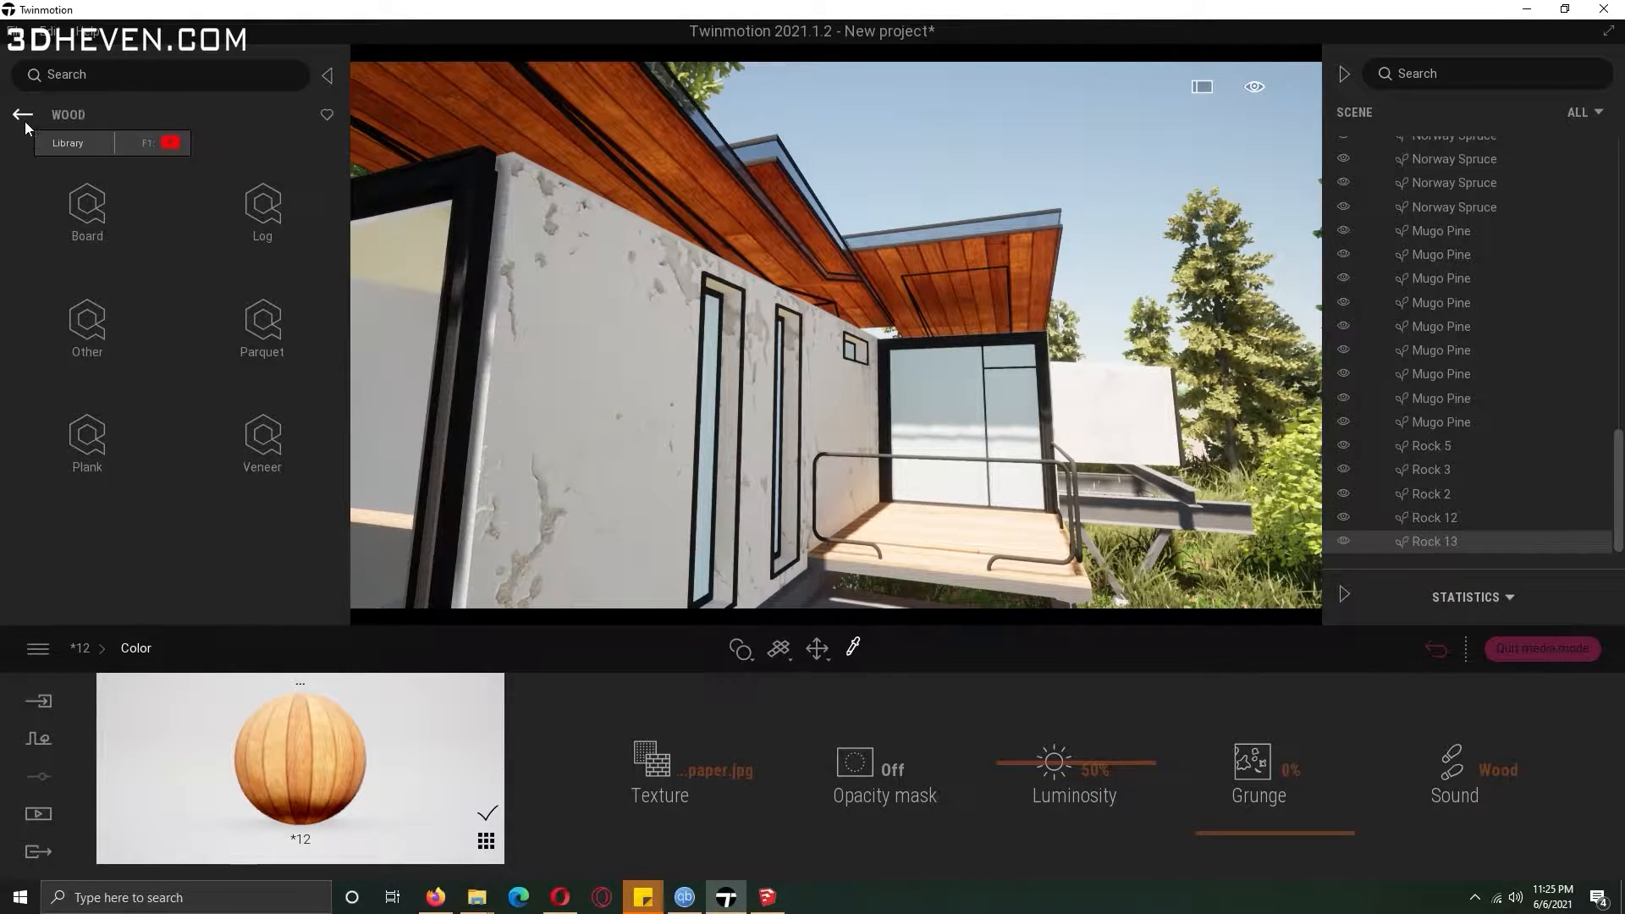
click(93, 436)
drag(343, 248, 342, 296)
drag(253, 362, 423, 95)
right_drag(424, 94, 688, 497)
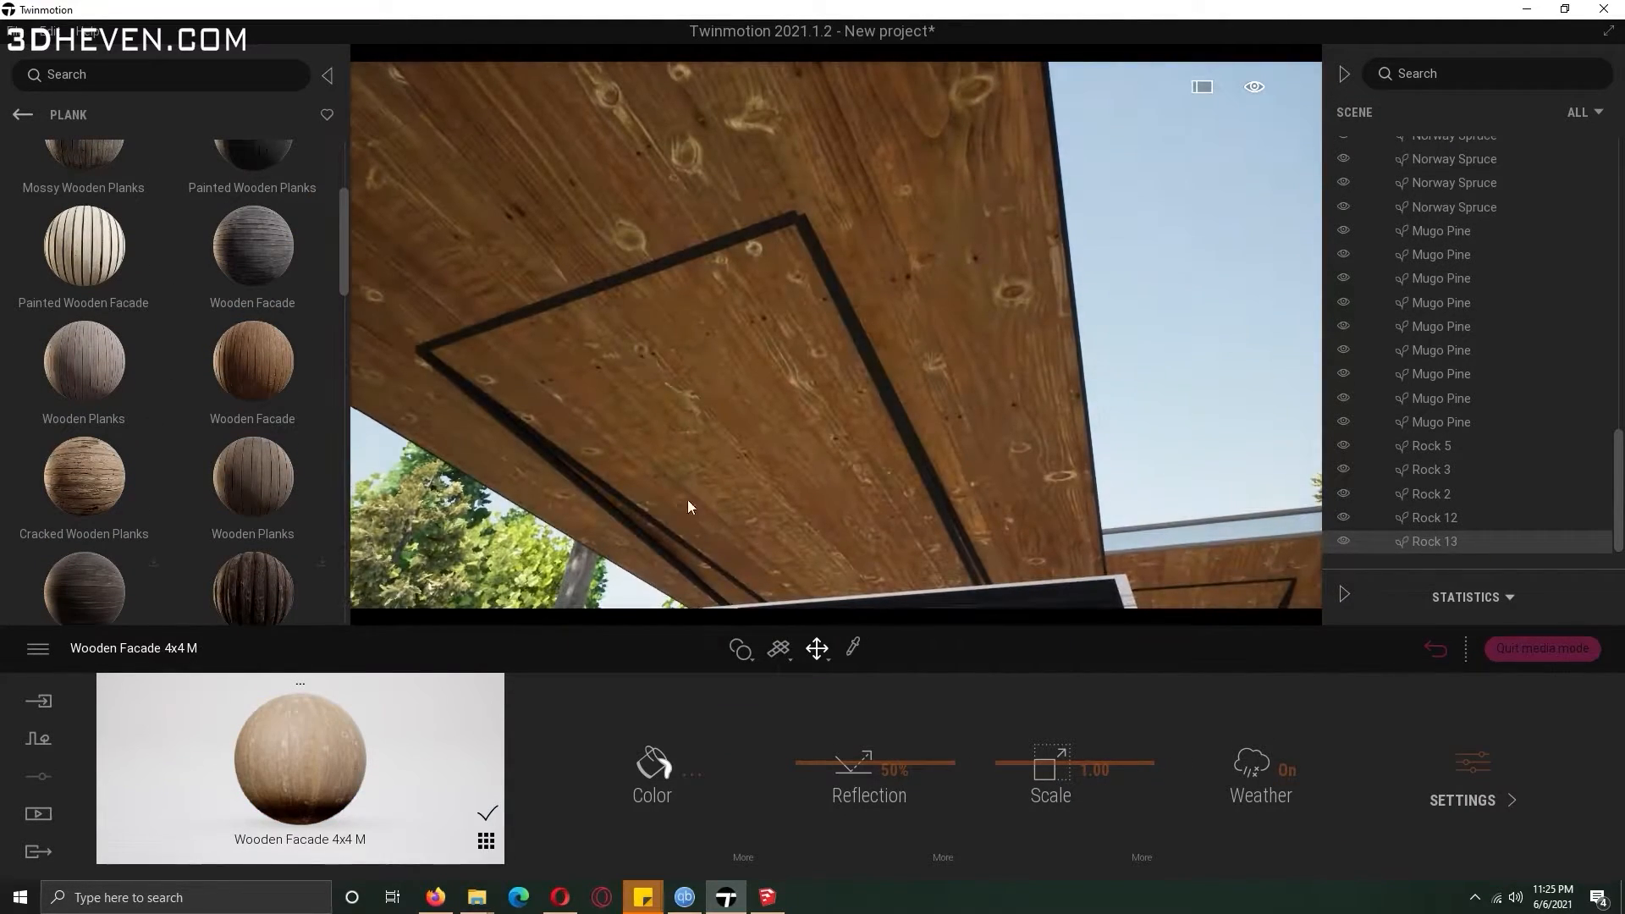
click(735, 855)
click(652, 762)
click(622, 642)
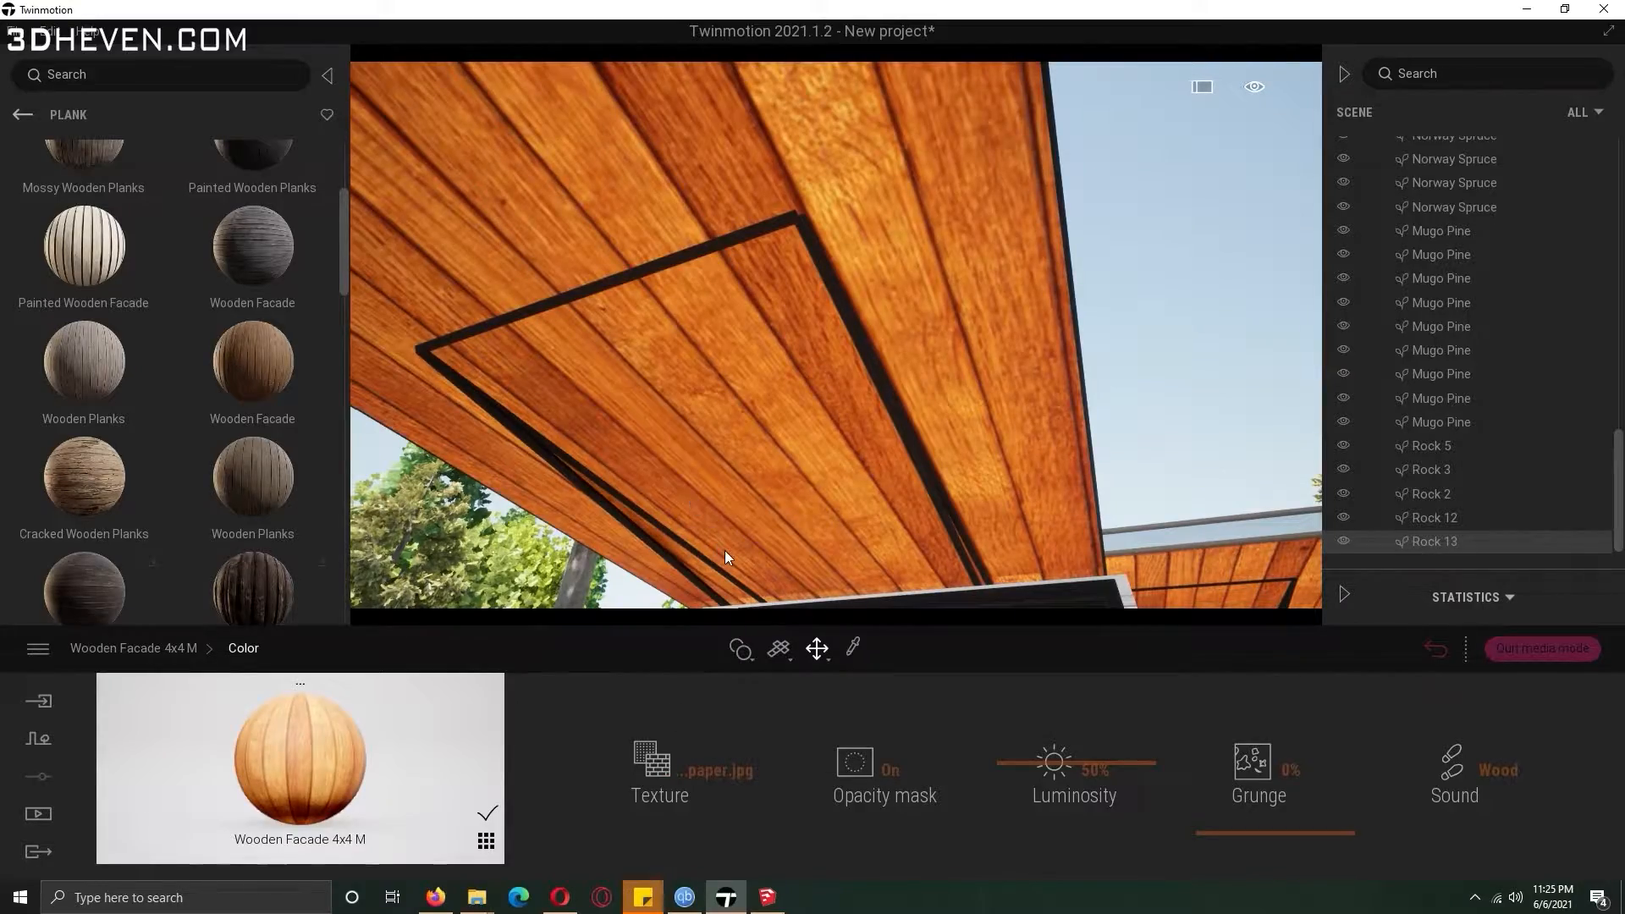
right_drag(725, 551, 762, 547)
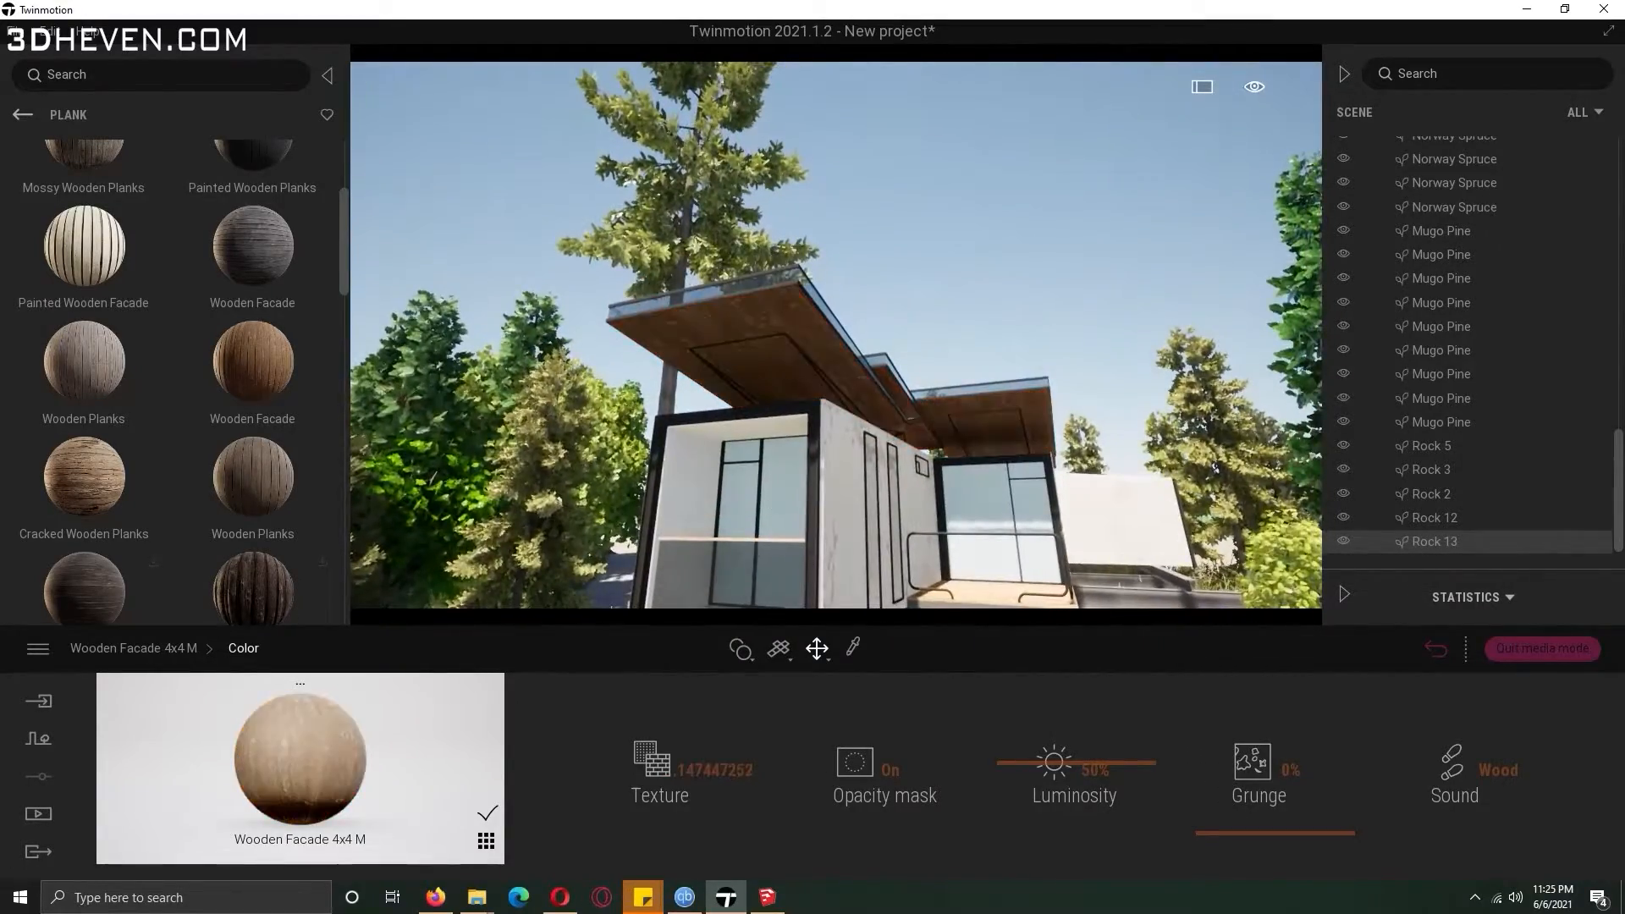
right_drag(761, 547, 784, 455)
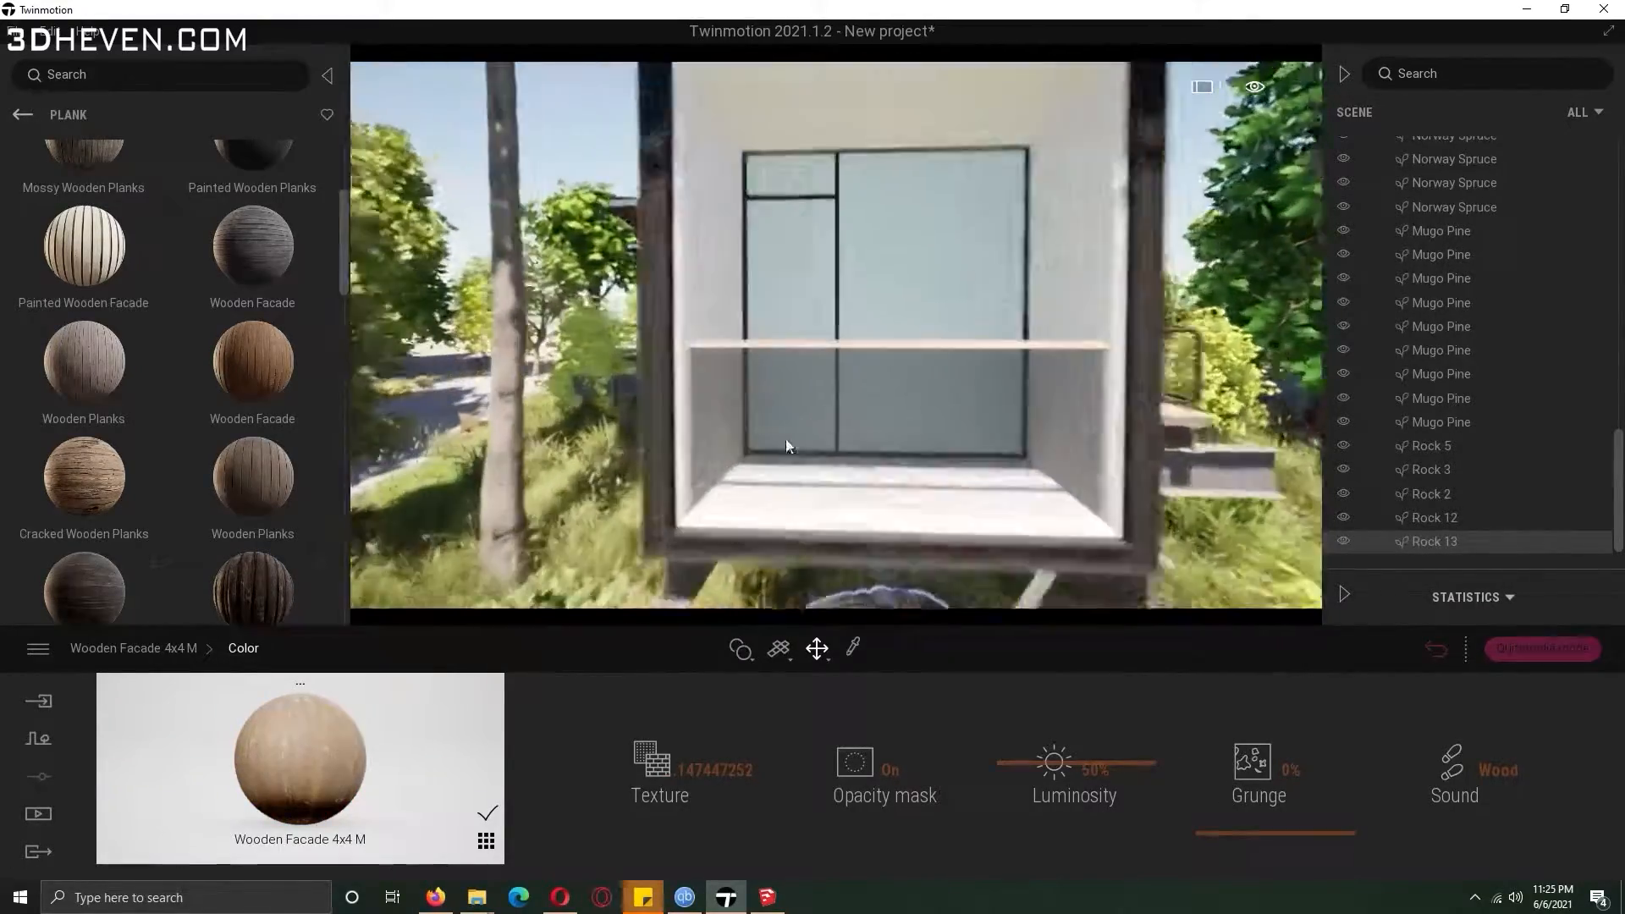
Apply the Frosted glass material to the bungalow's window panes.
click(23, 115)
click(24, 117)
click(29, 120)
click(26, 117)
click(119, 220)
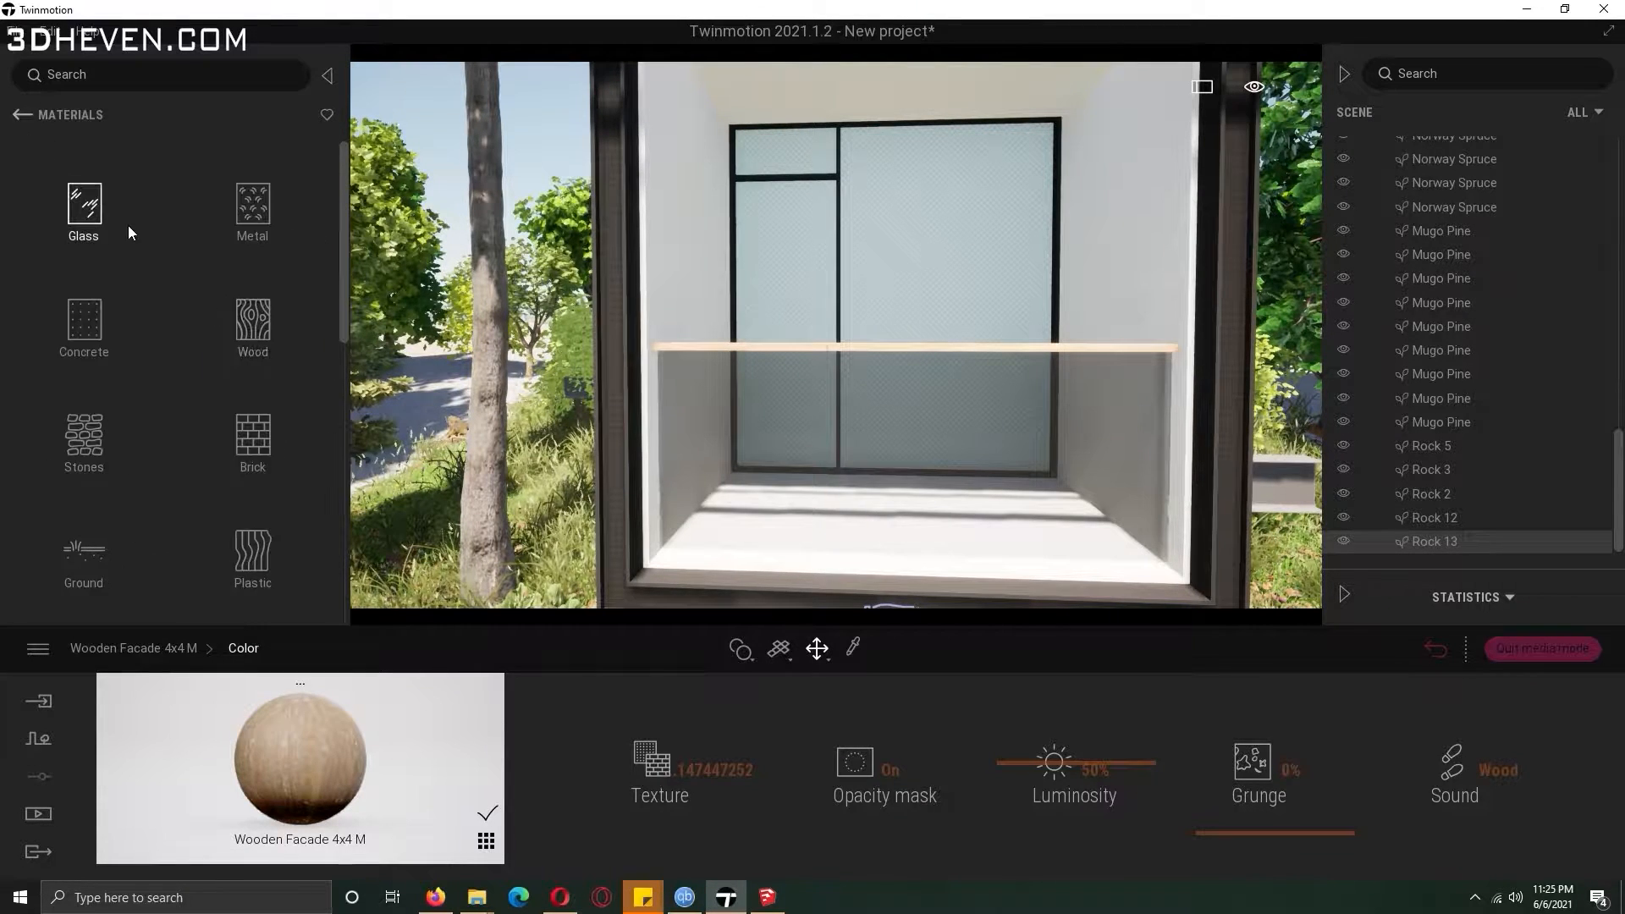
click(129, 225)
drag(53, 429, 874, 274)
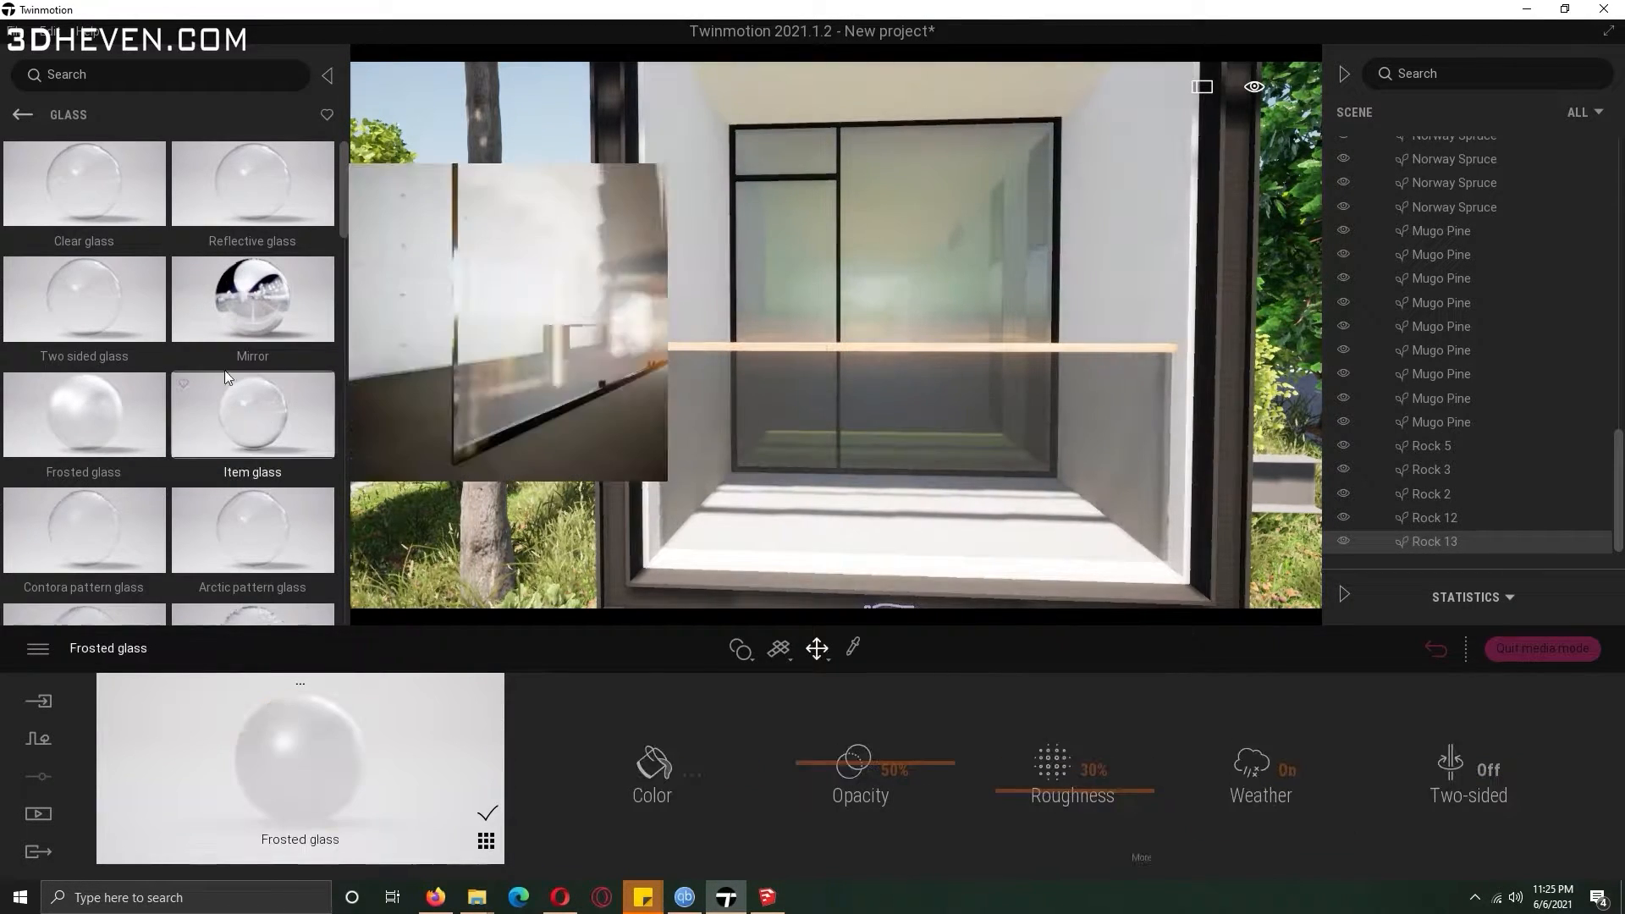
drag(102, 408, 871, 454)
Apply the Corten steel 01 metal material to the window frame.
click(34, 116)
click(281, 227)
drag(341, 227, 338, 527)
drag(83, 305, 636, 173)
scroll(635, 174, down, 3)
shift+middle_drag(842, 566, 830, 586)
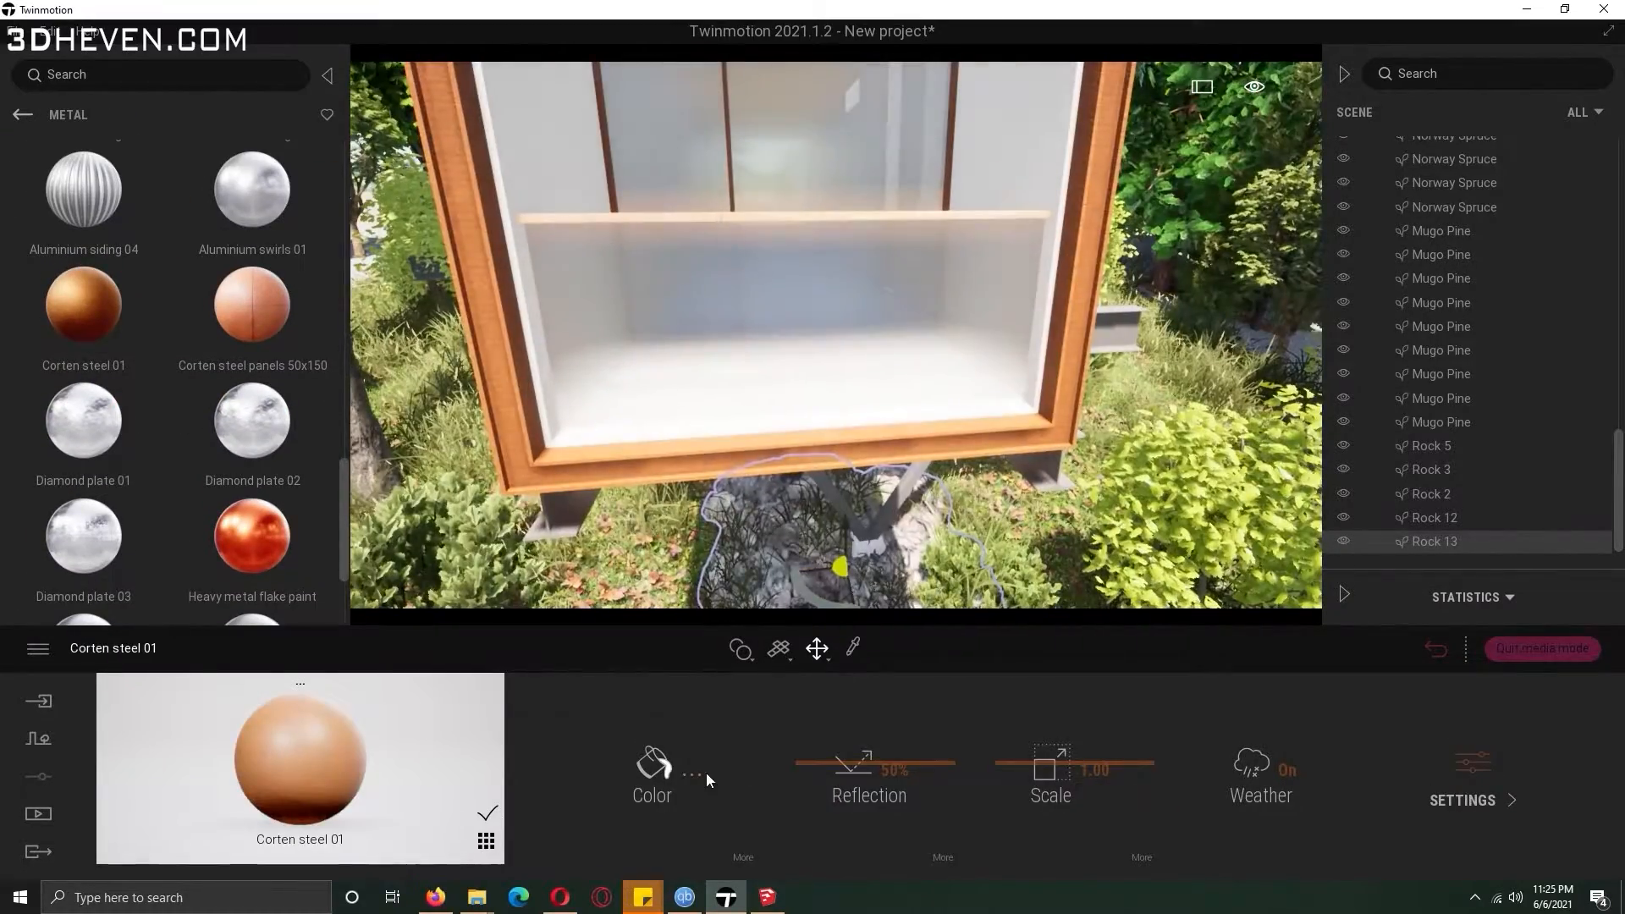
Set the Corten steel 01 colour to black and apply it to the house's steel frame.
click(696, 773)
drag(801, 325, 803, 531)
click(923, 619)
scroll(881, 474, down, 5)
shift+middle_drag(881, 474, 813, 542)
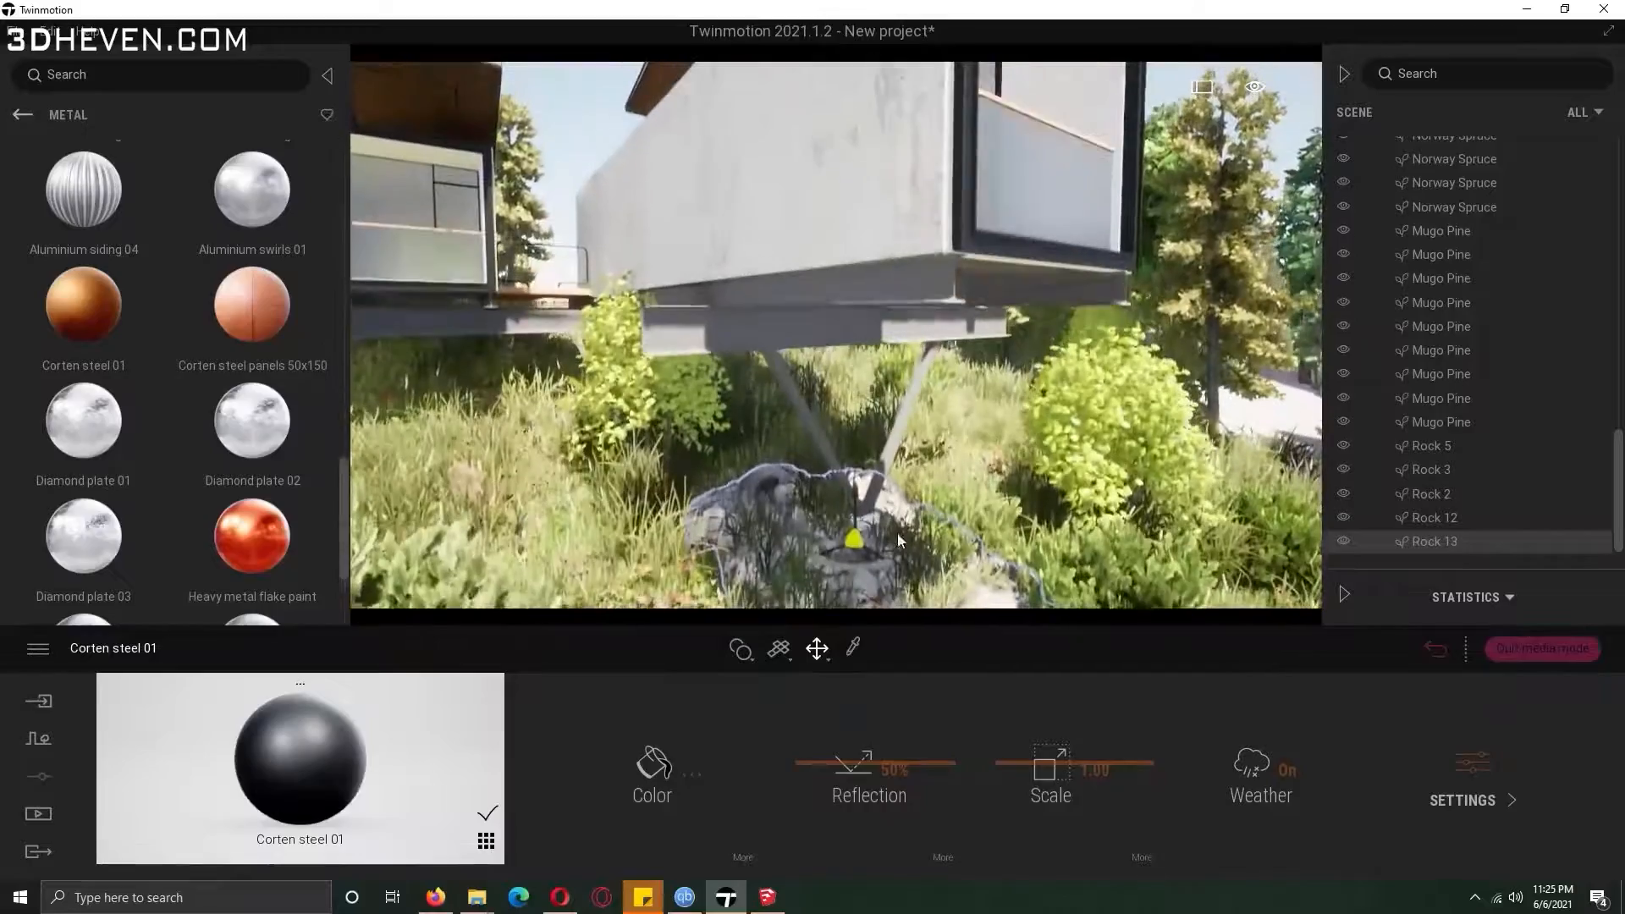
drag(325, 742, 747, 332)
right_drag(747, 335, 830, 462)
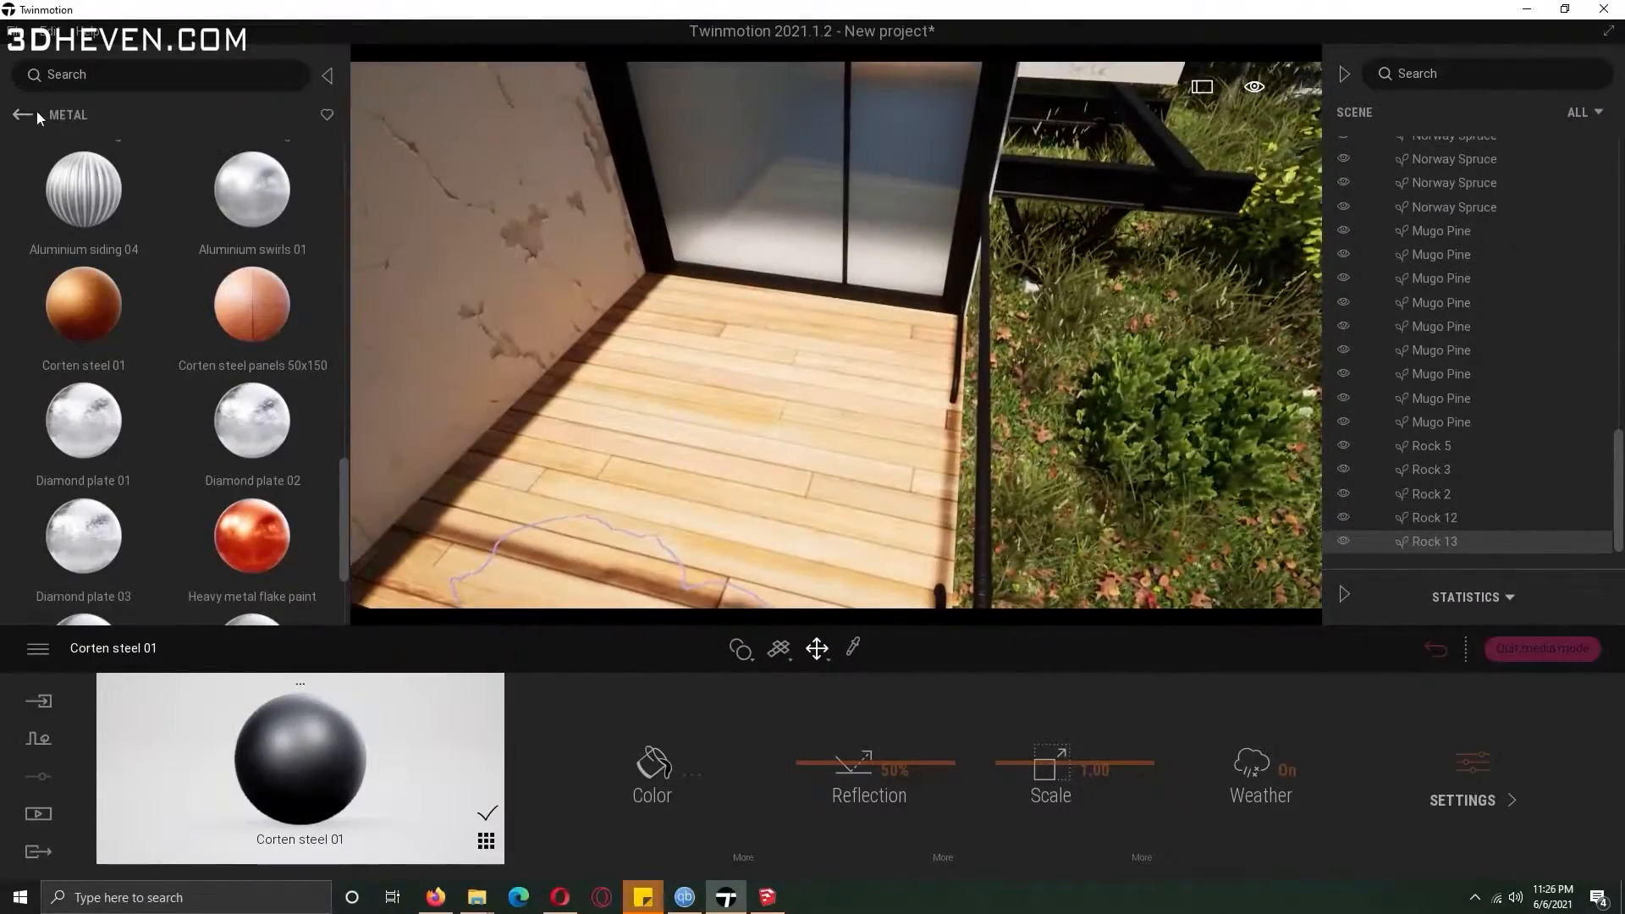
Apply the Wood siding 01 material to the balcony deck floor.
click(35, 113)
click(279, 305)
mouse_move(342, 195)
mouse_down()
mouse_move(342, 576)
mouse_move(346, 183)
mouse_up()
drag(17, 193, 677, 495)
key(s)
right_drag(735, 421, 508, 373)
Browse the surface material categories of the library to find a ground material.
click(19, 116)
click(17, 114)
click(93, 431)
click(217, 372)
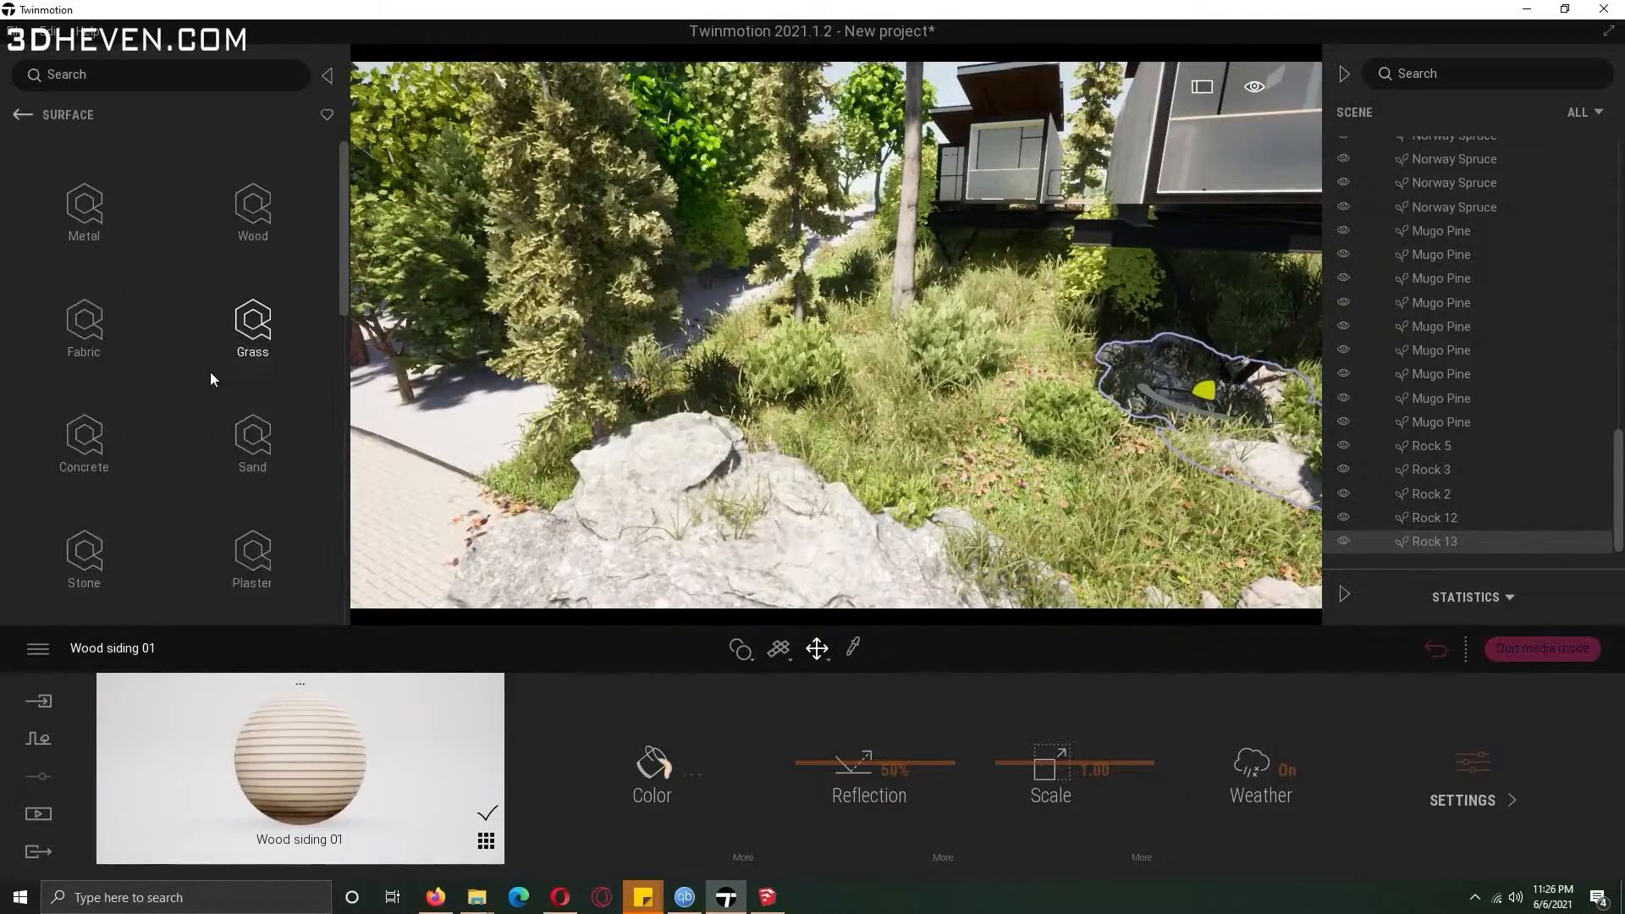
drag(348, 209, 338, 335)
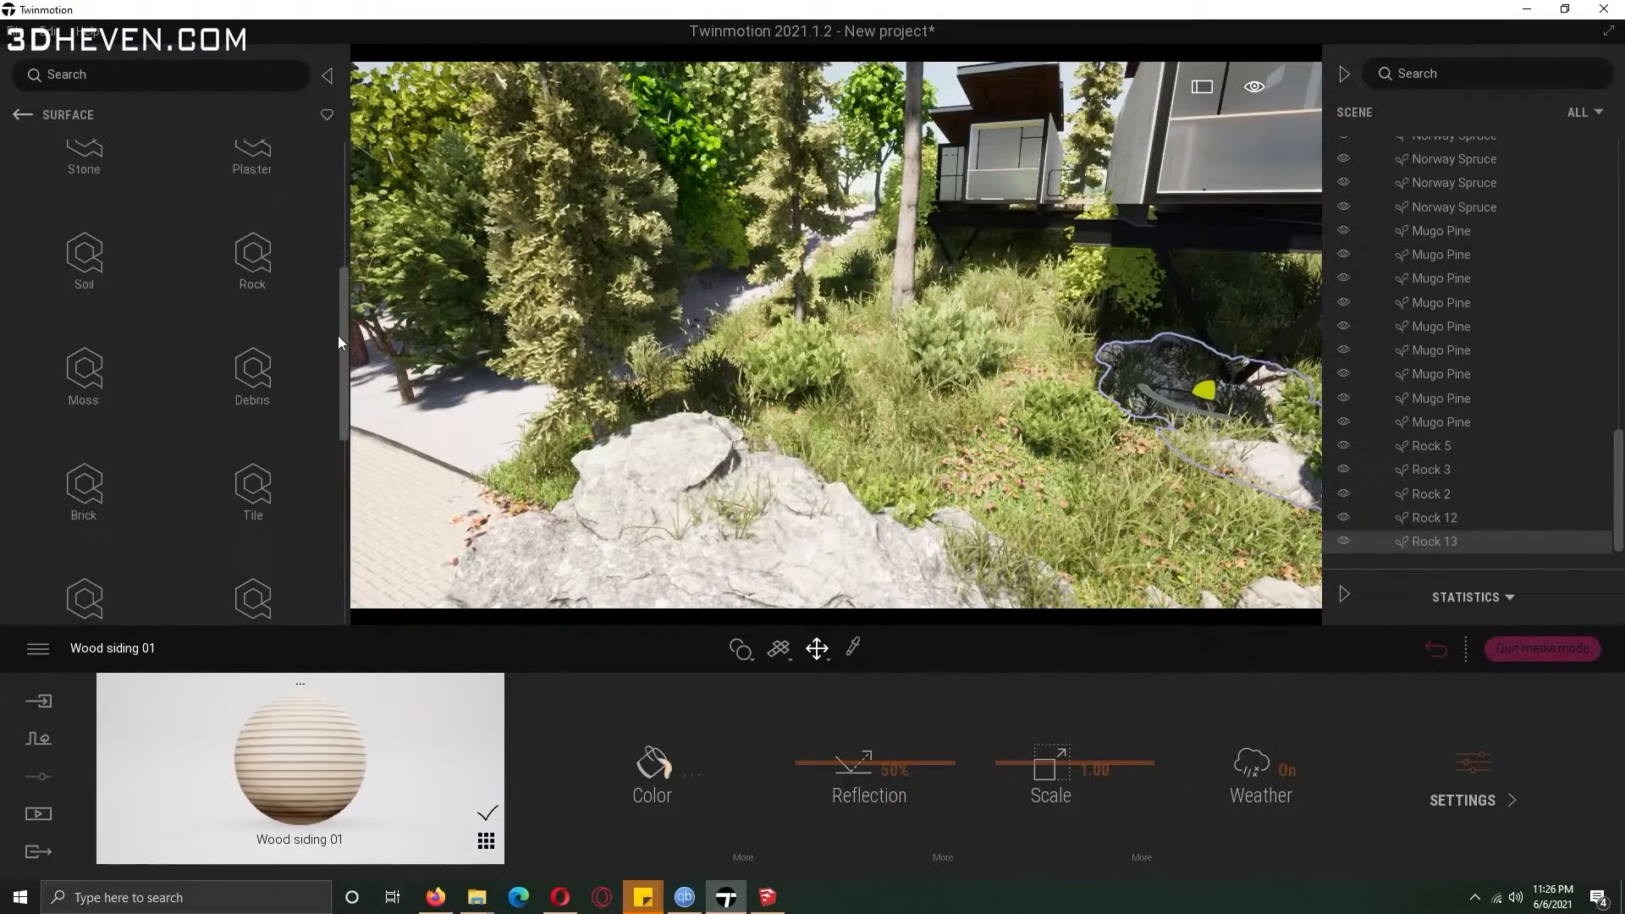
click(253, 254)
click(20, 115)
click(21, 115)
click(84, 259)
click(22, 115)
click(24, 116)
scroll(102, 460, down, 5)
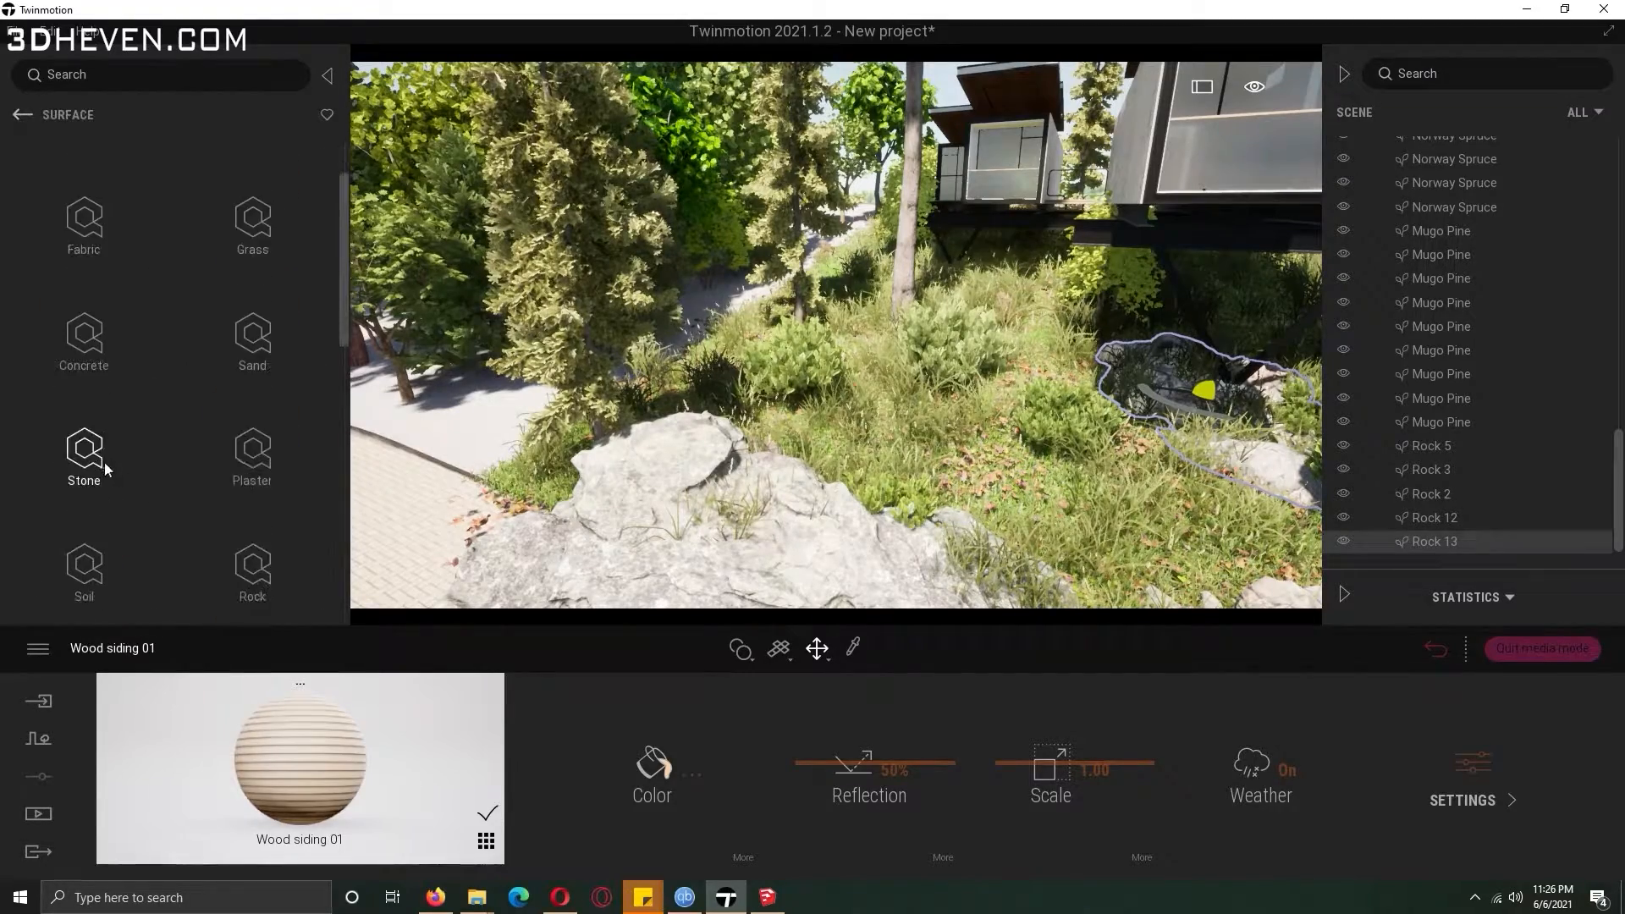
click(106, 518)
click(104, 203)
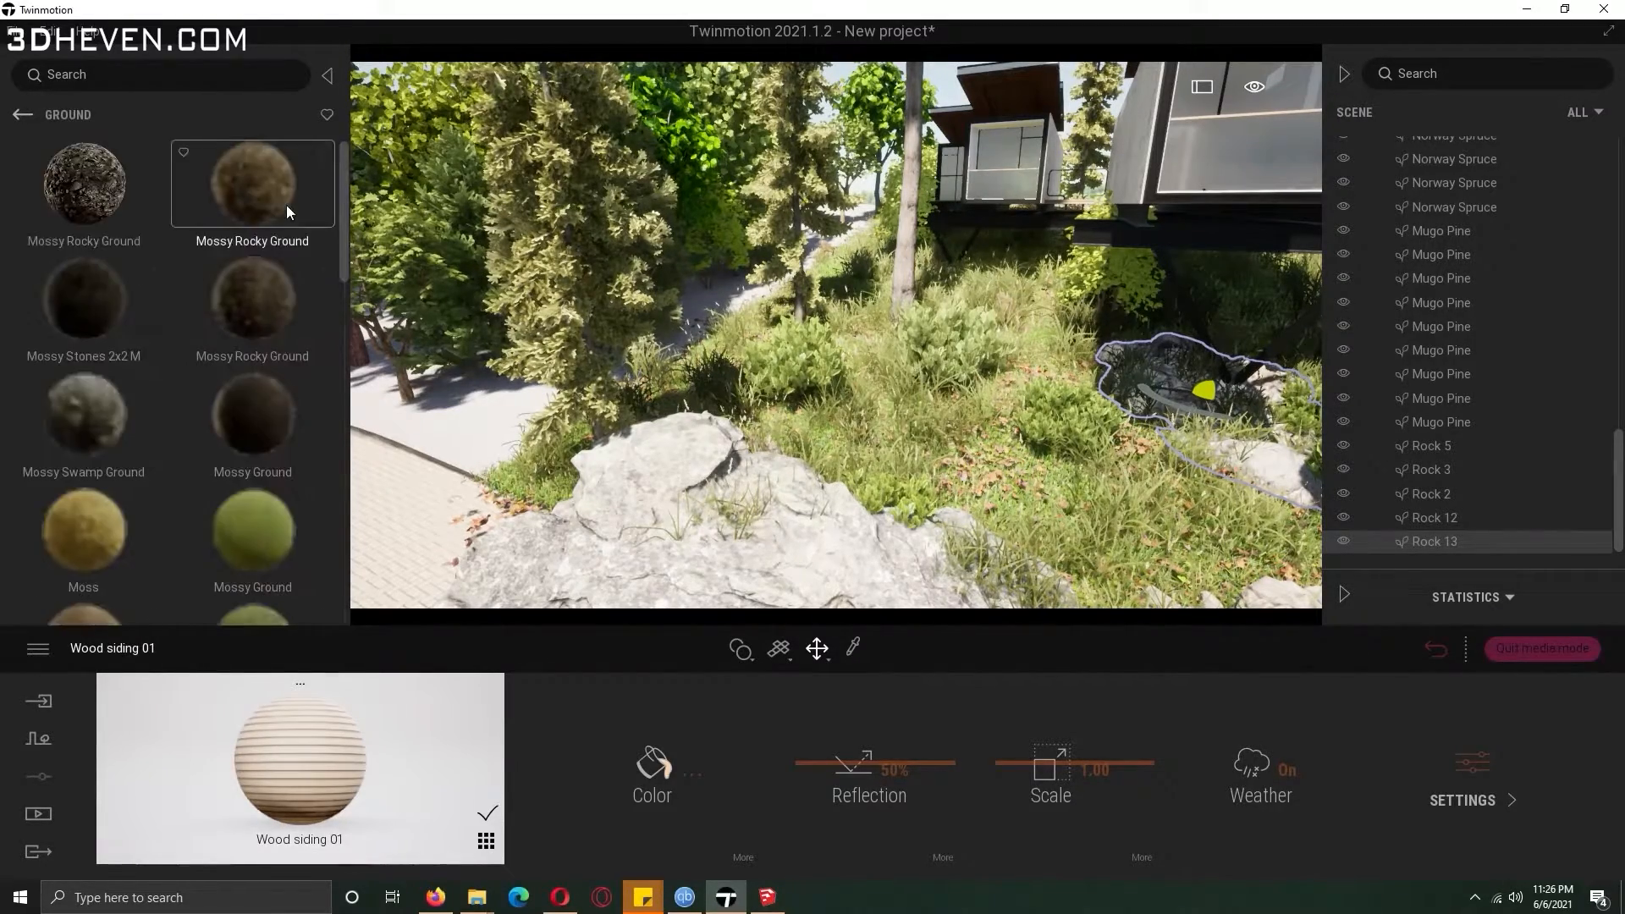
click(17, 111)
click(18, 111)
click(18, 112)
click(18, 111)
Apply the Grass 4 nature material to the paved terrain beside the path.
click(75, 197)
drag(346, 277, 348, 339)
click(87, 374)
click(247, 207)
drag(264, 309, 711, 307)
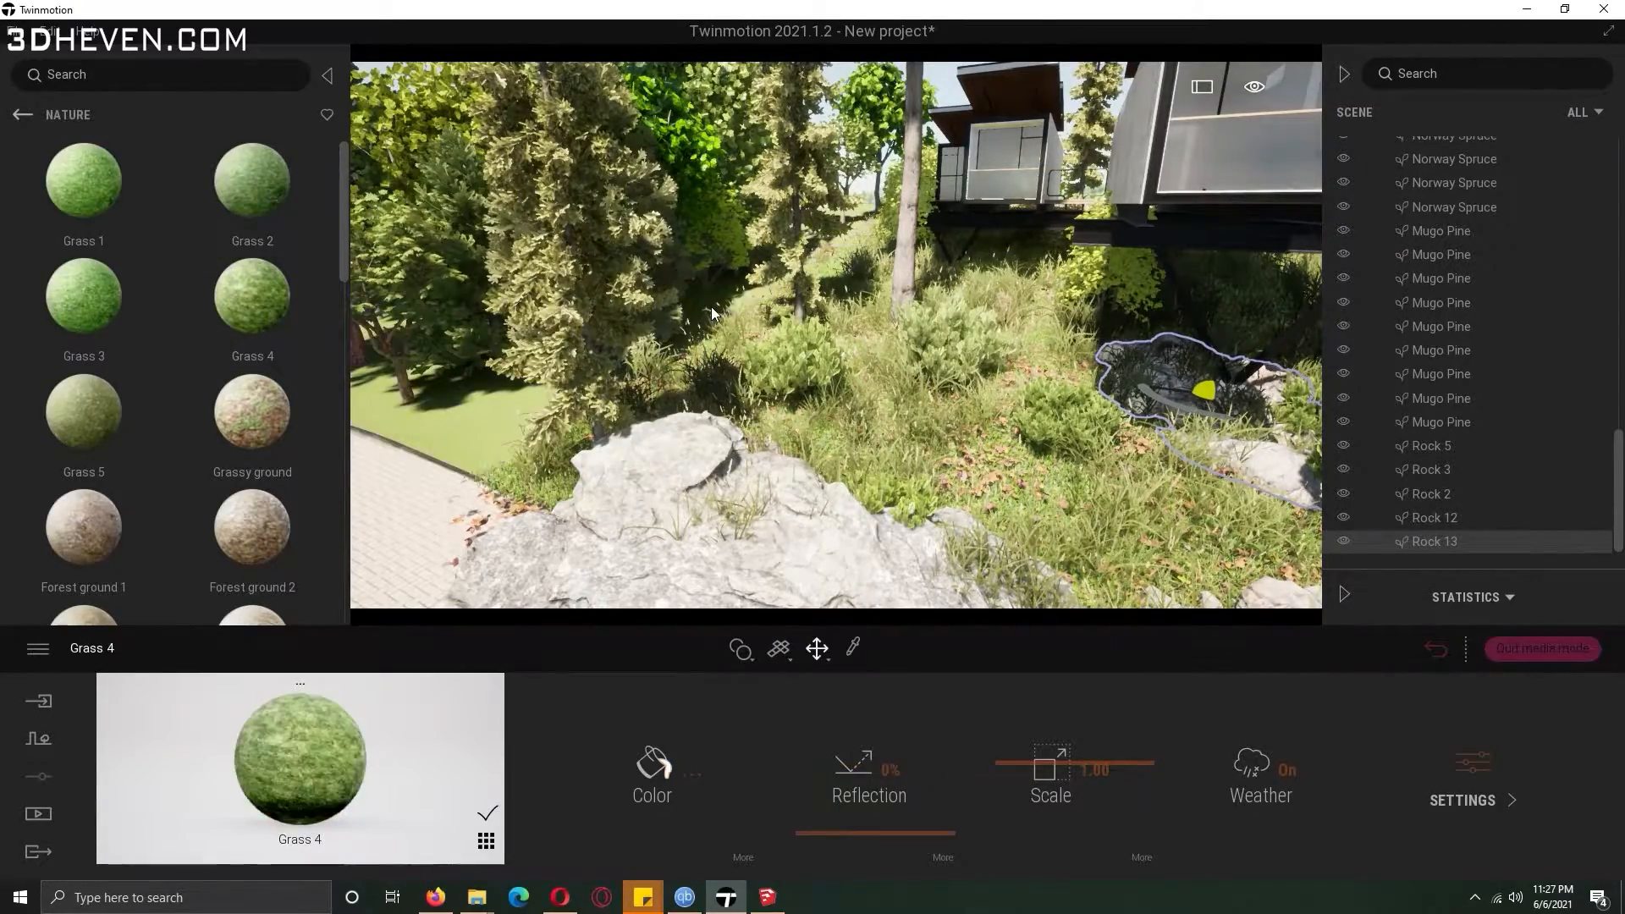
Open the Image1 media shot's viewpoint and view its lighting settings.
click(38, 814)
click(489, 767)
click(347, 730)
click(1138, 475)
drag(254, 764, 320, 669)
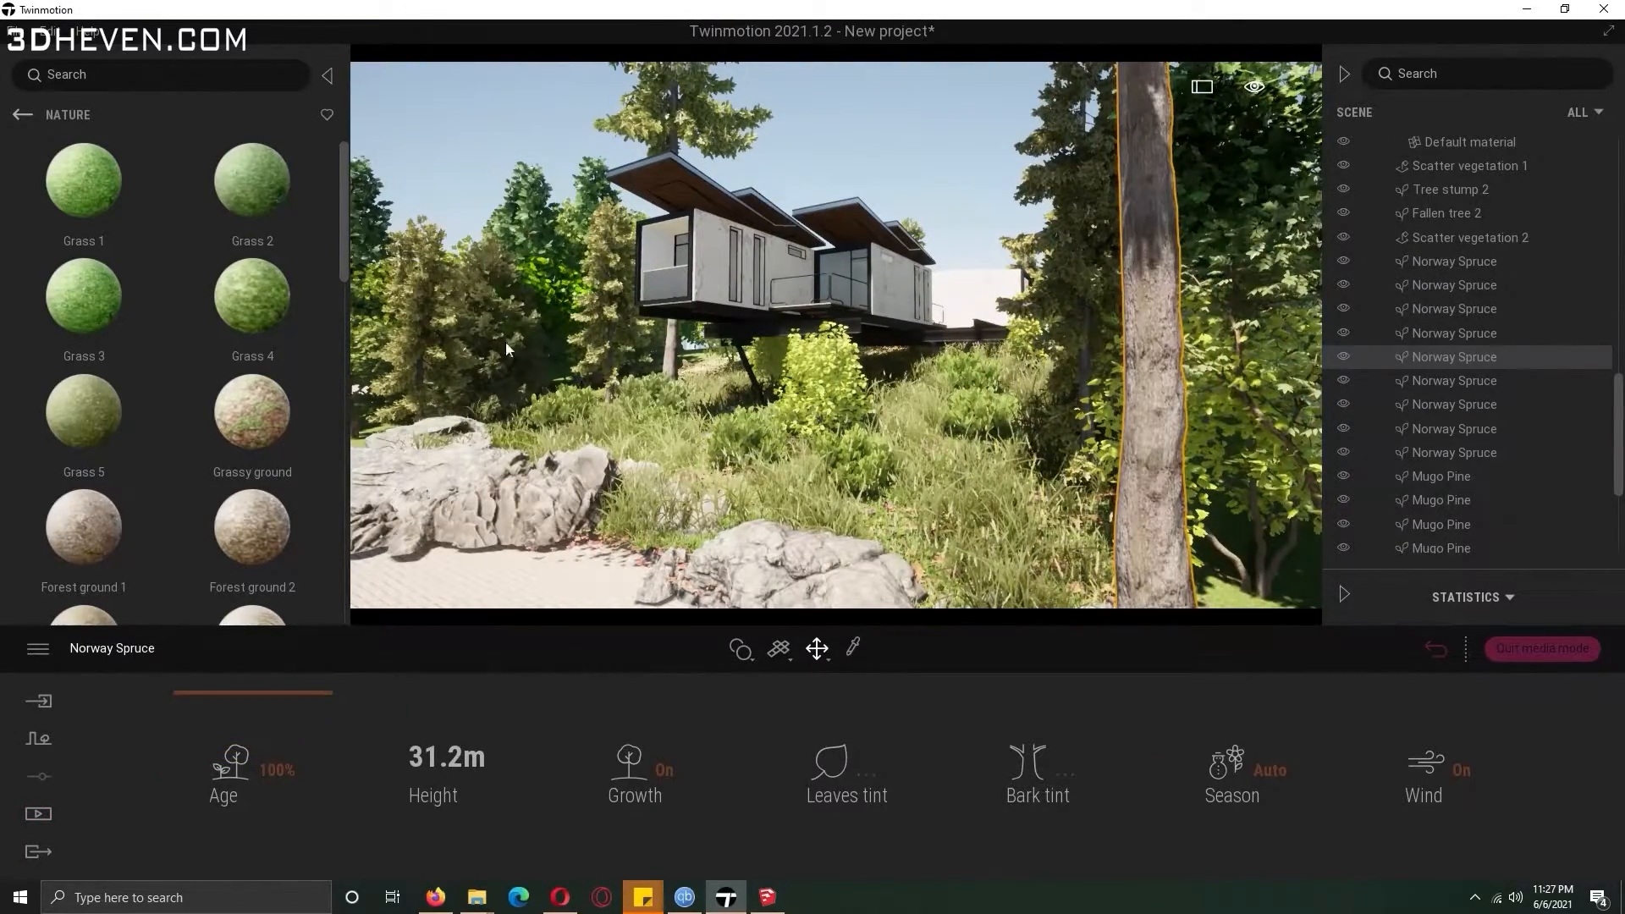
click(39, 815)
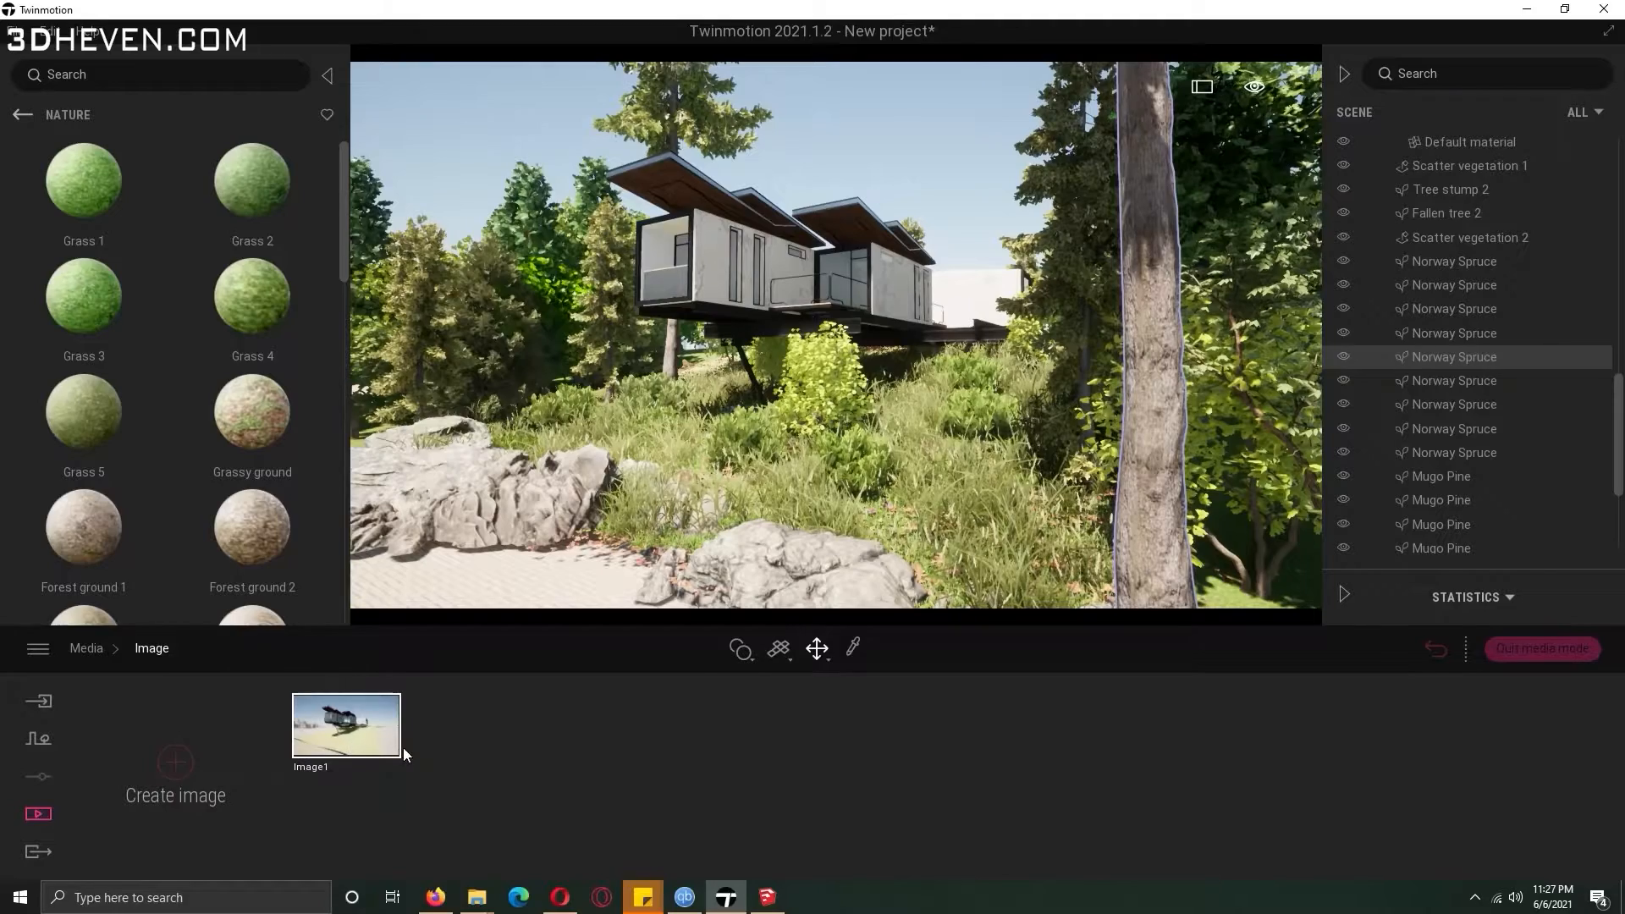
click(377, 750)
click(847, 779)
click(1240, 791)
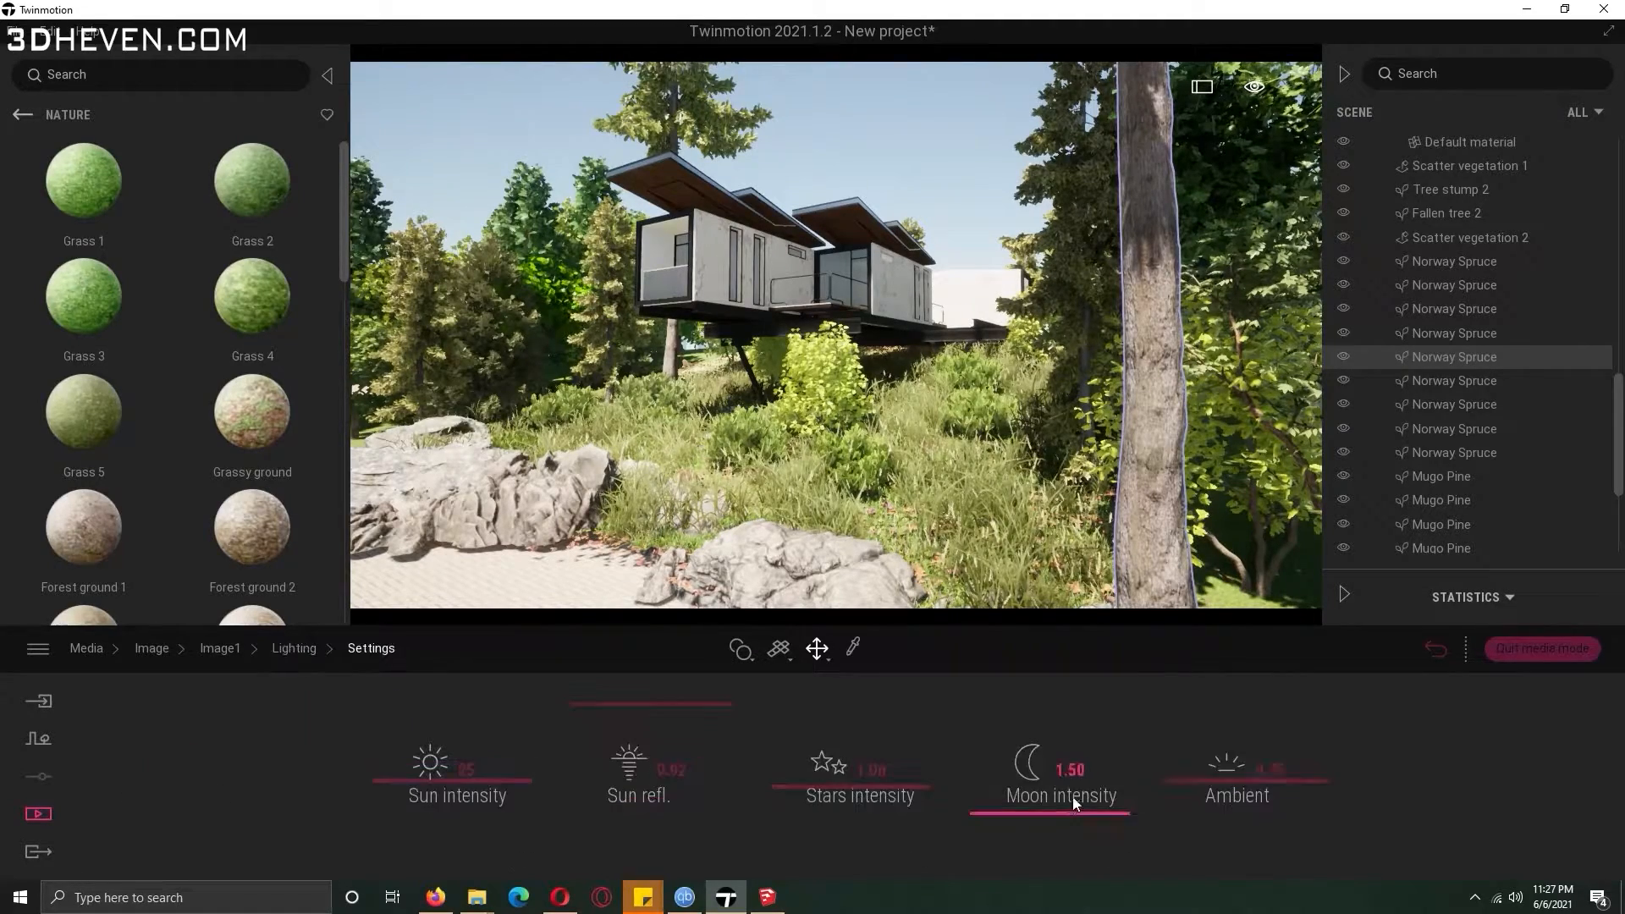
In Image1's weather settings, shift the weather slider slightly from sunny toward cloudy.
click(297, 649)
click(220, 649)
click(647, 794)
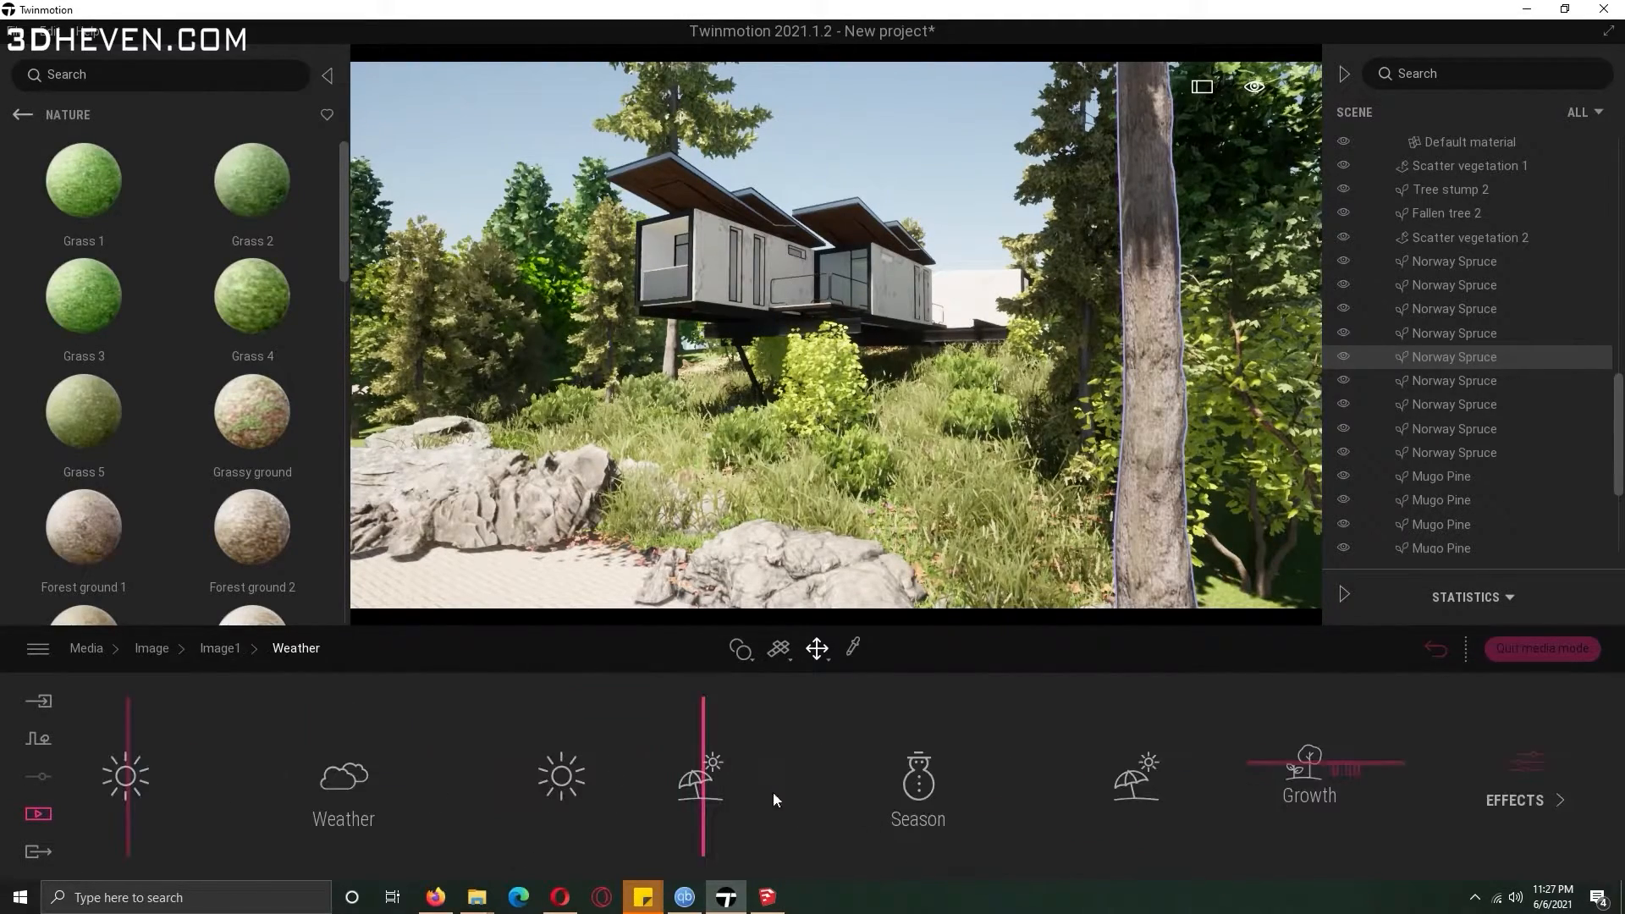
drag(140, 763, 242, 778)
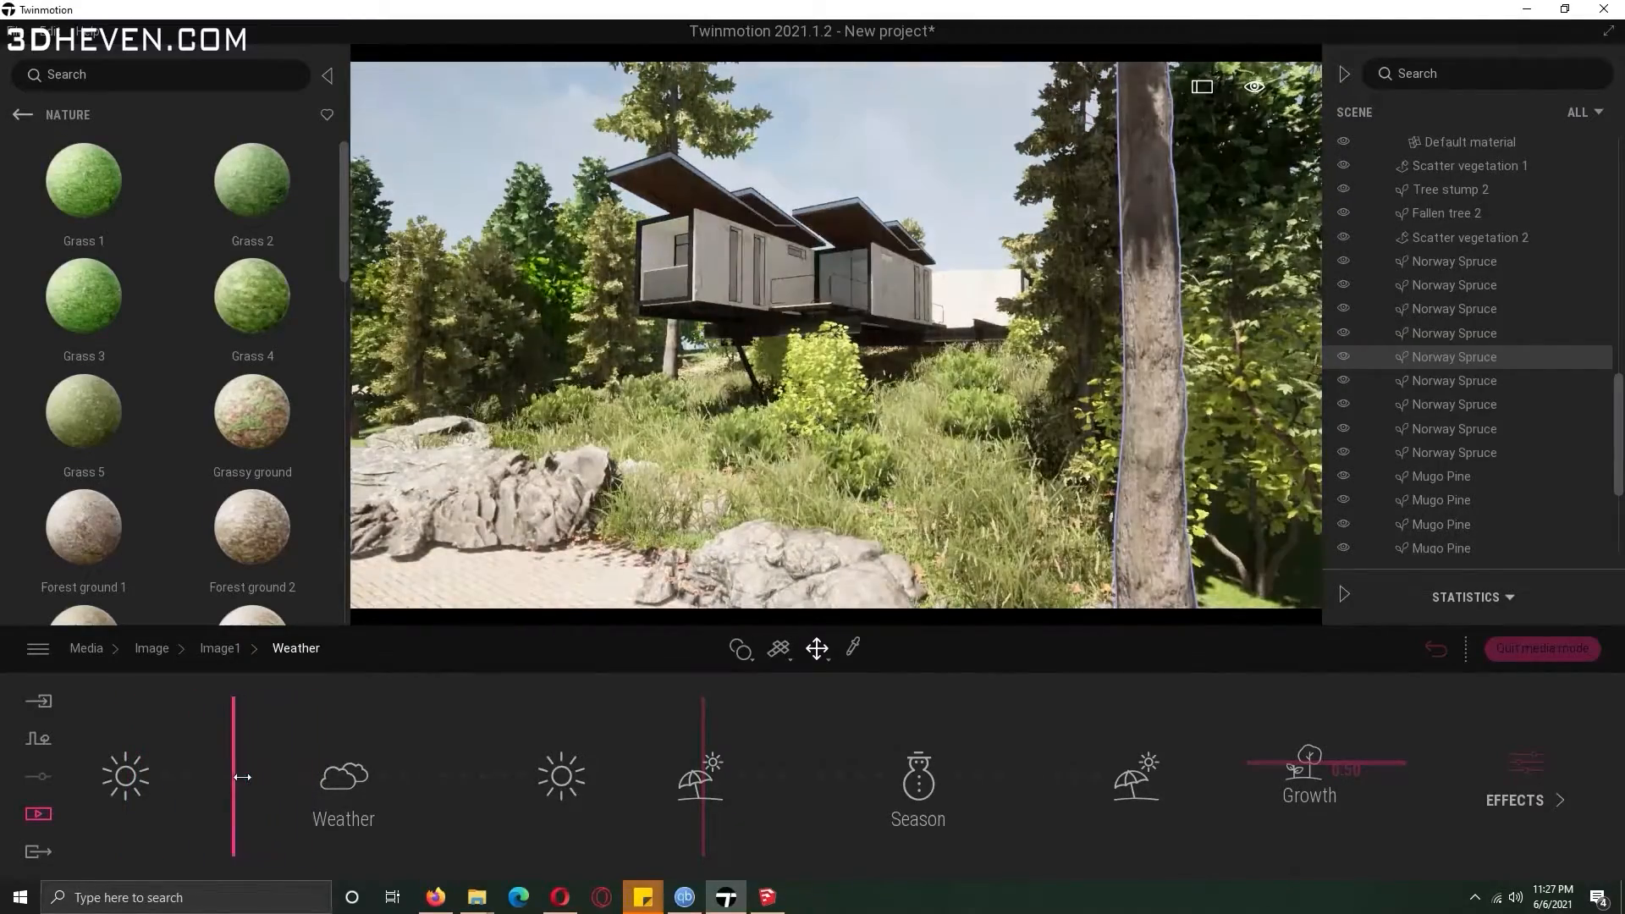
Enable the ocean effect for Image1 and set the ocean height to 0.10 m.
click(1524, 788)
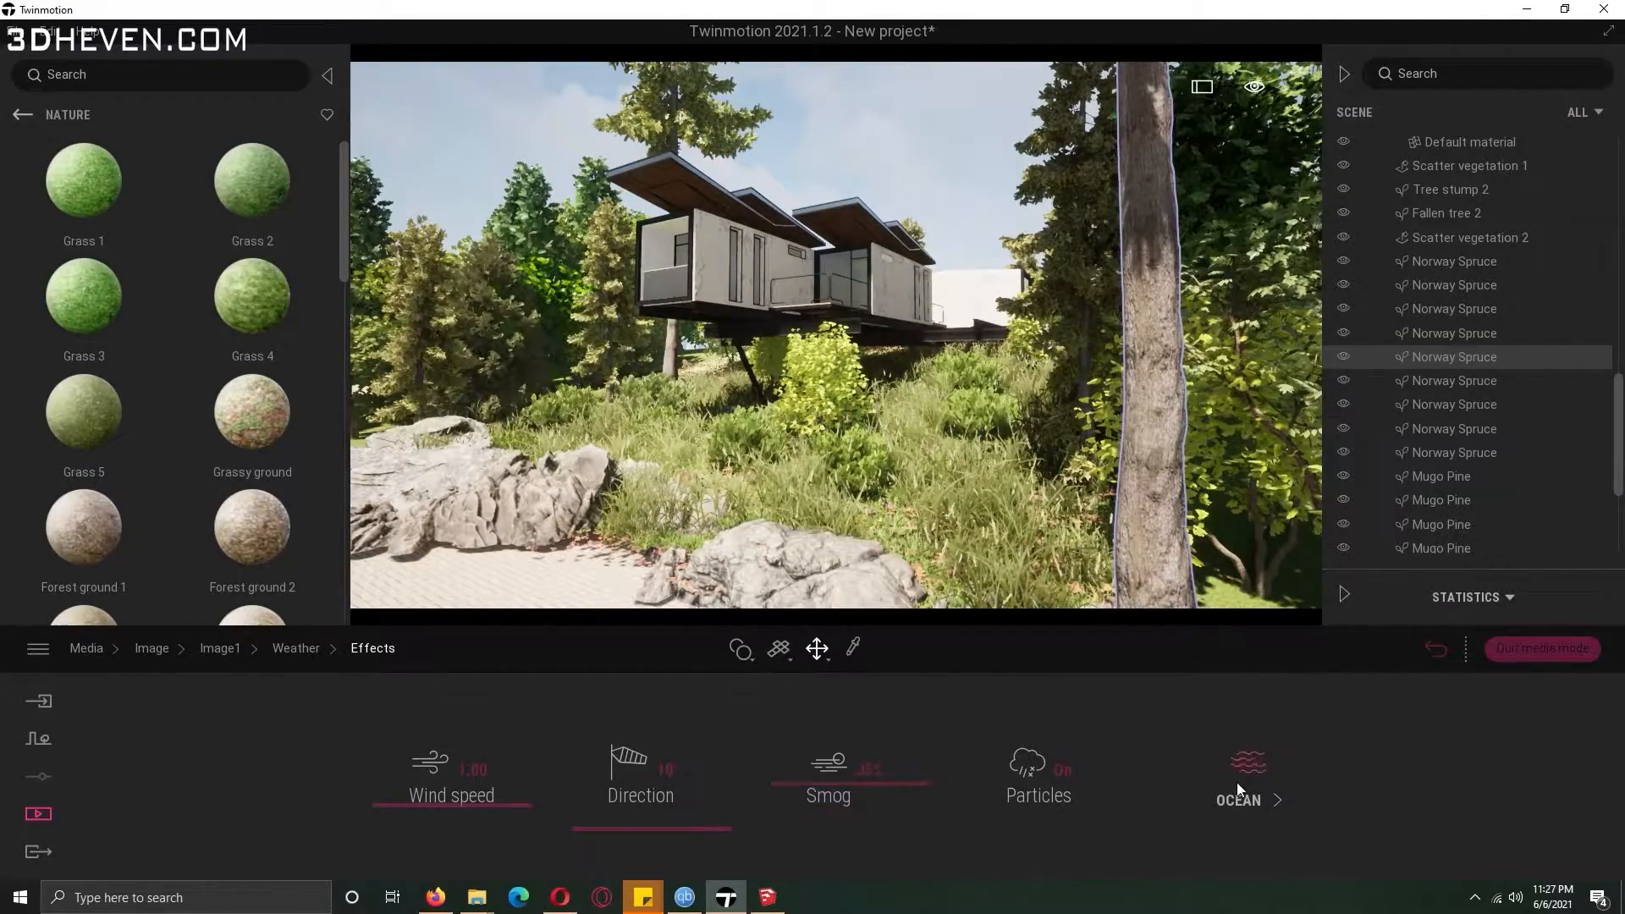
click(665, 772)
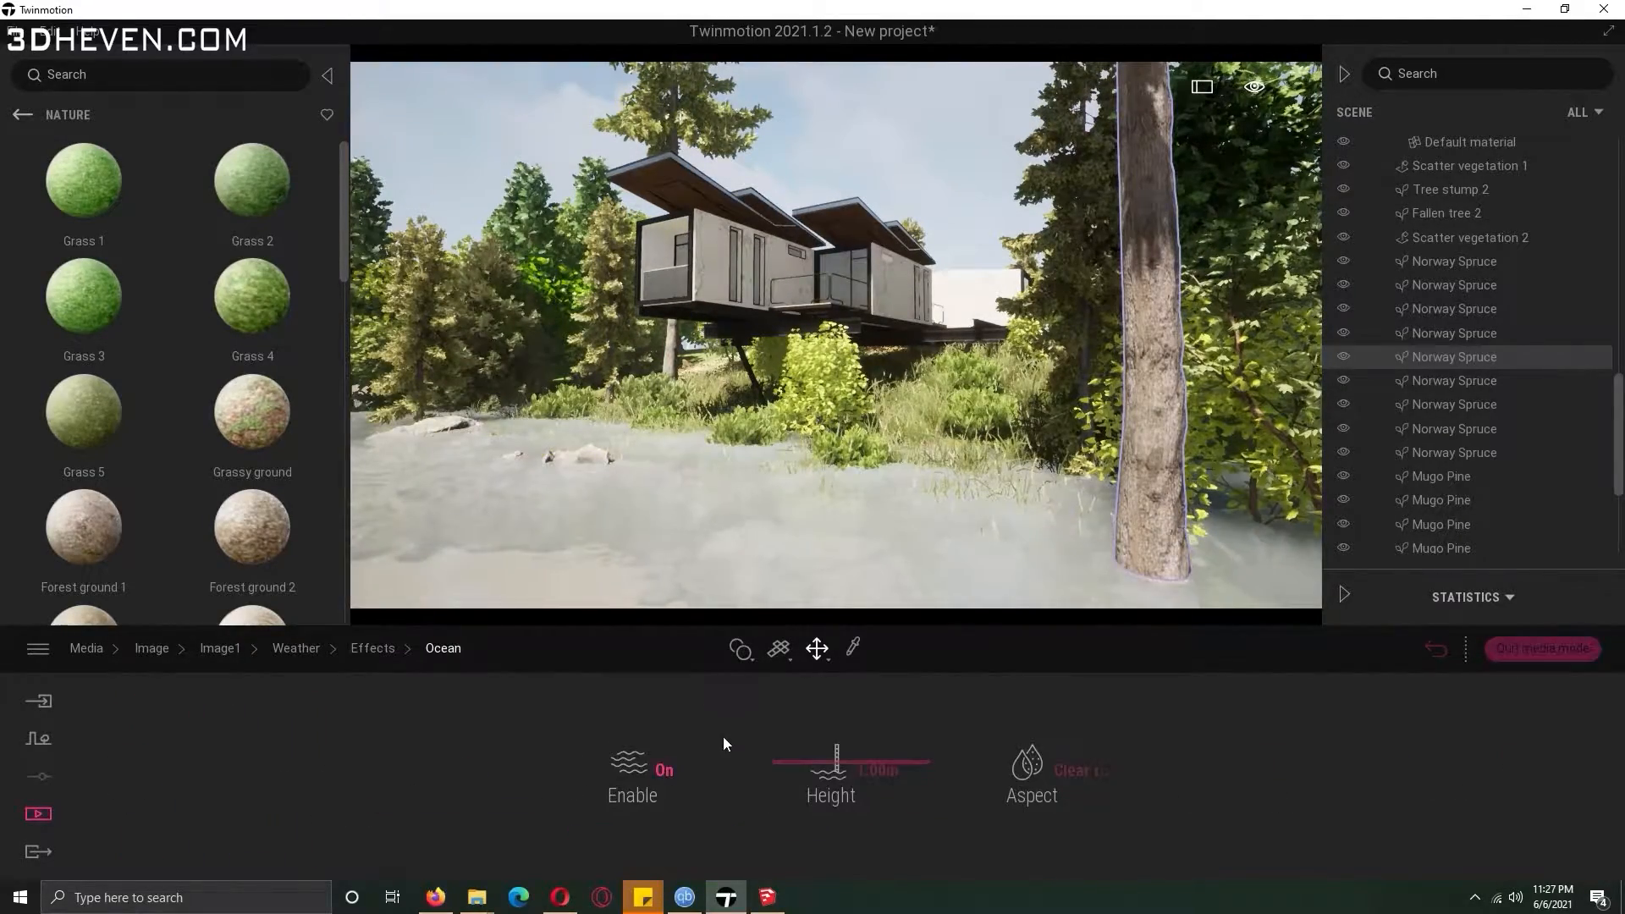
text(0.5)
key(Return)
click(880, 777)
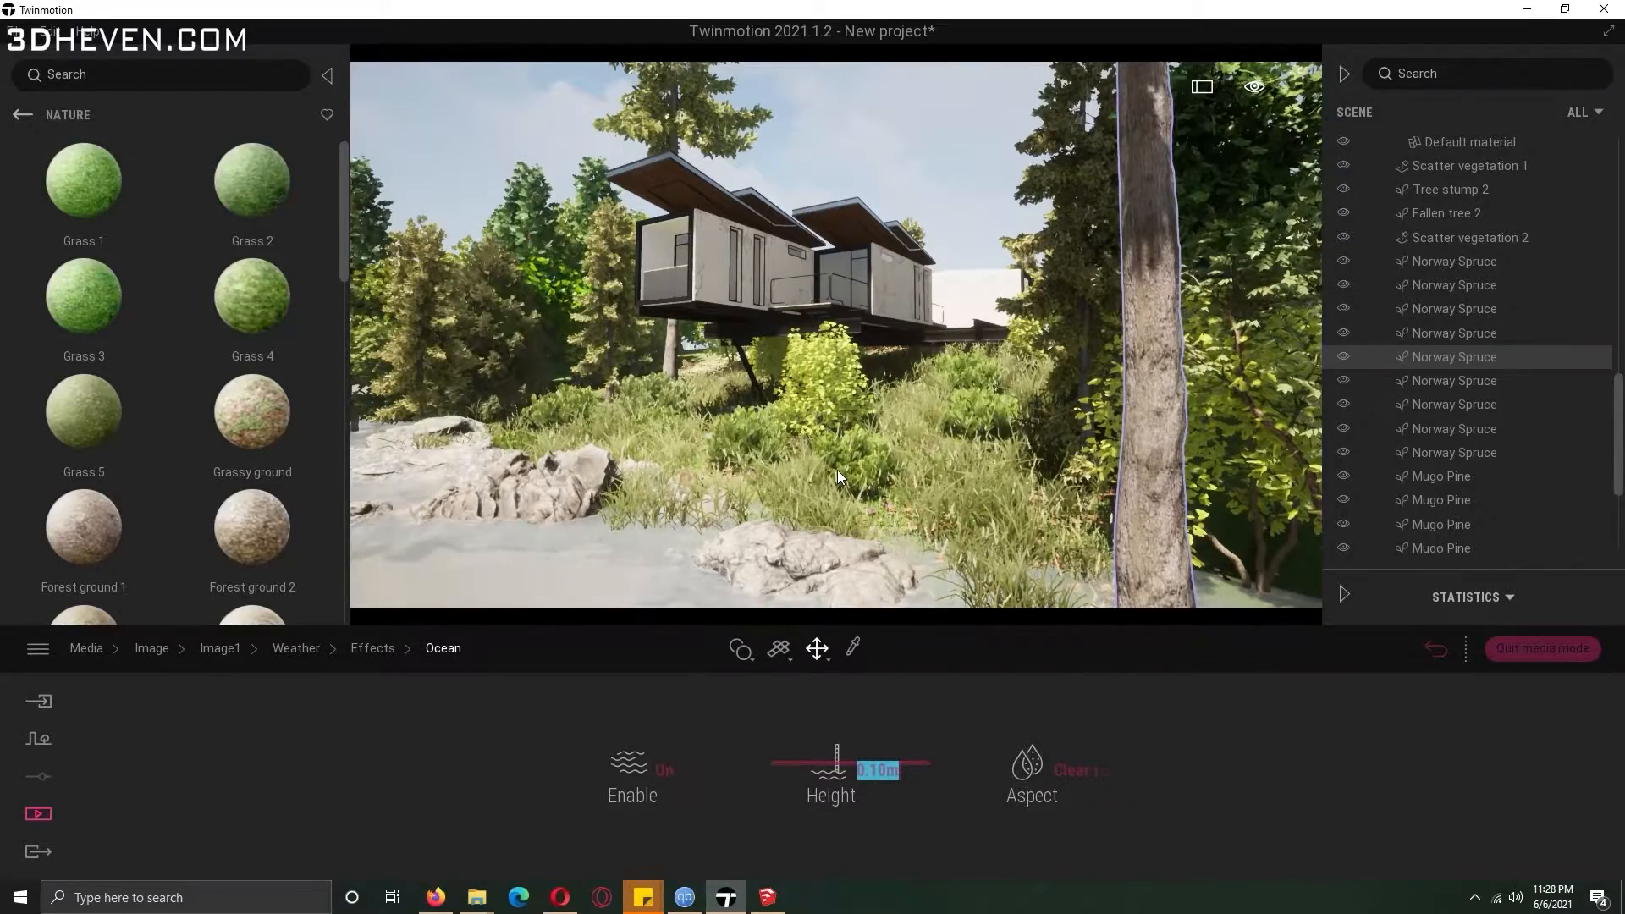
Erase the scattered shrubs in front of the house's underside with the vegetation scatter eraser.
click(298, 650)
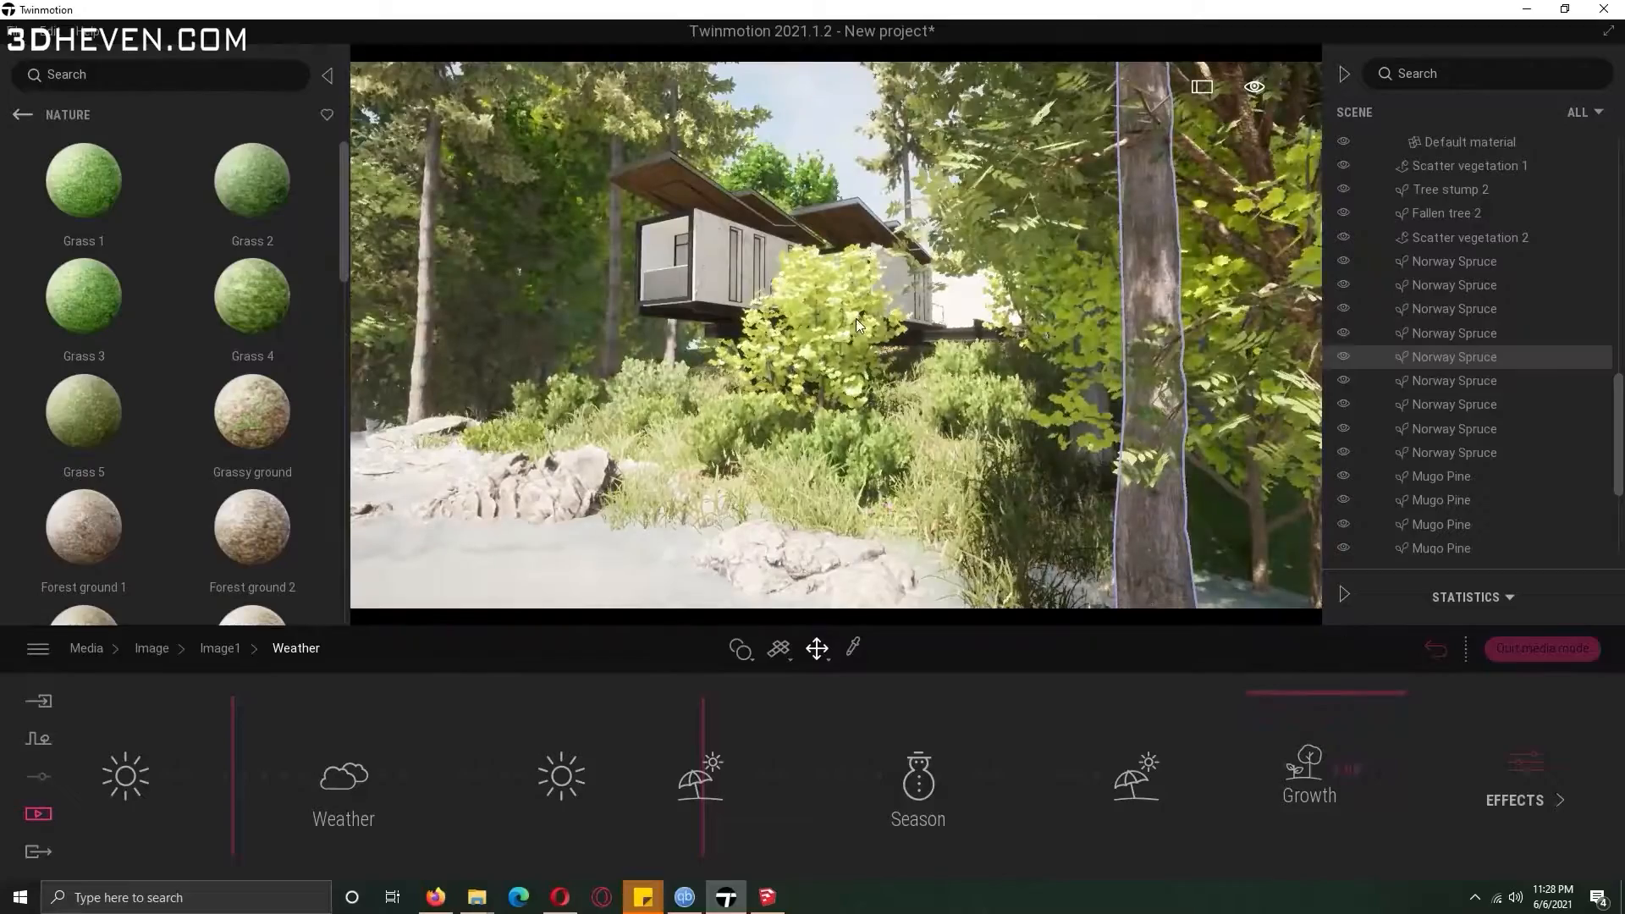
click(820, 362)
click(940, 647)
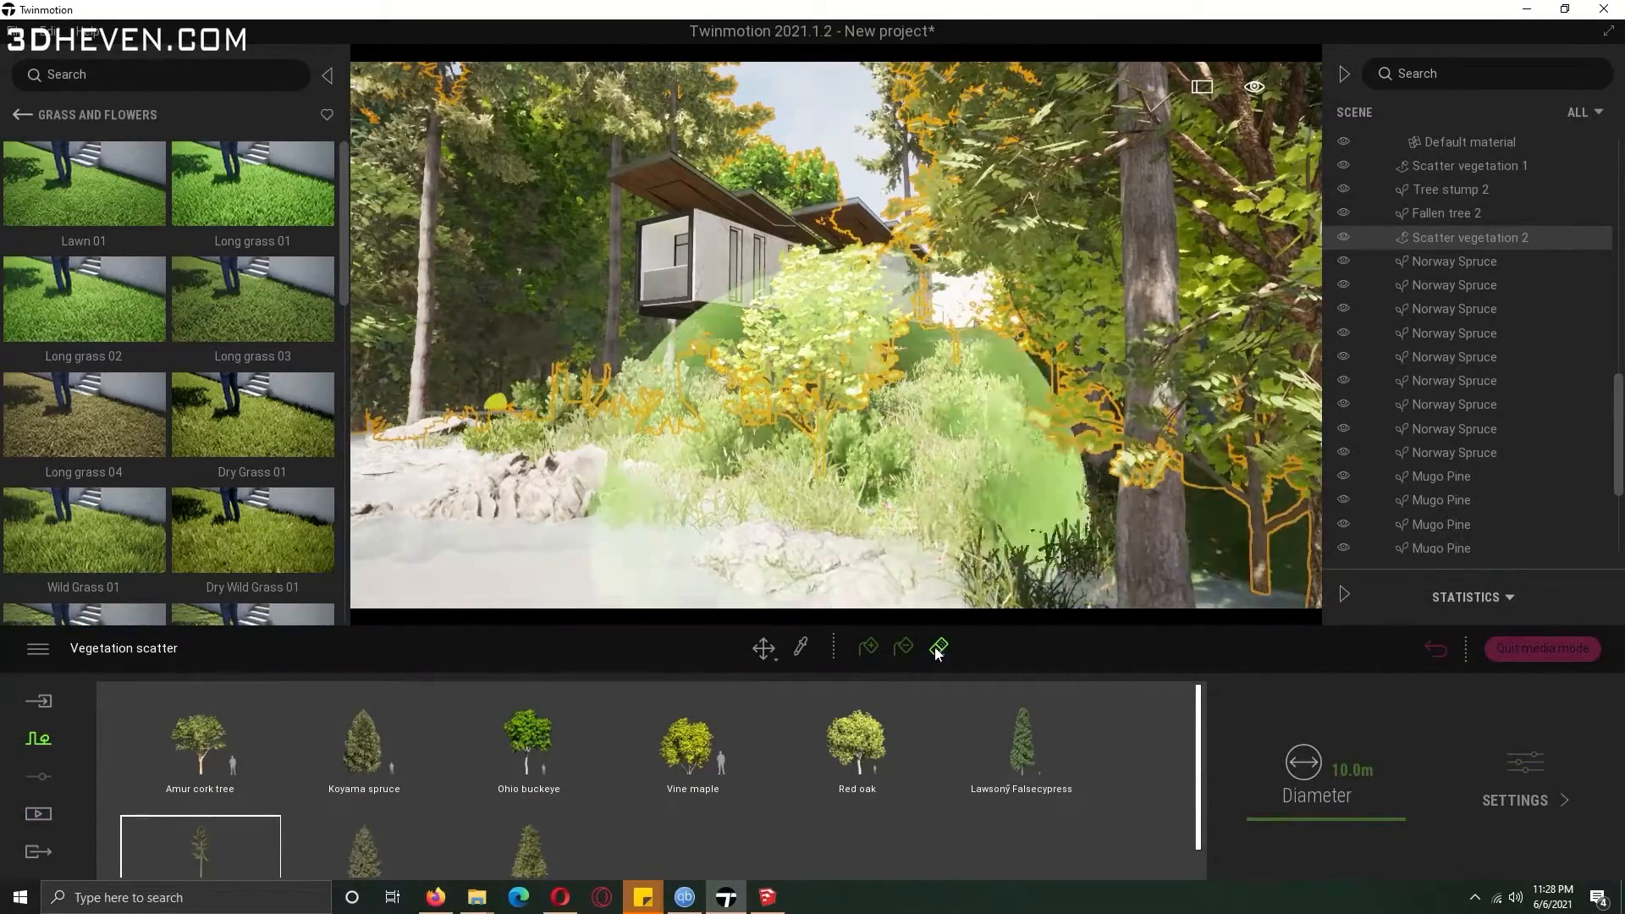
click(669, 745)
mouse_move(870, 458)
mouse_down()
mouse_move(828, 474)
mouse_move(931, 364)
mouse_move(881, 254)
mouse_move(946, 292)
mouse_up()
click(806, 113)
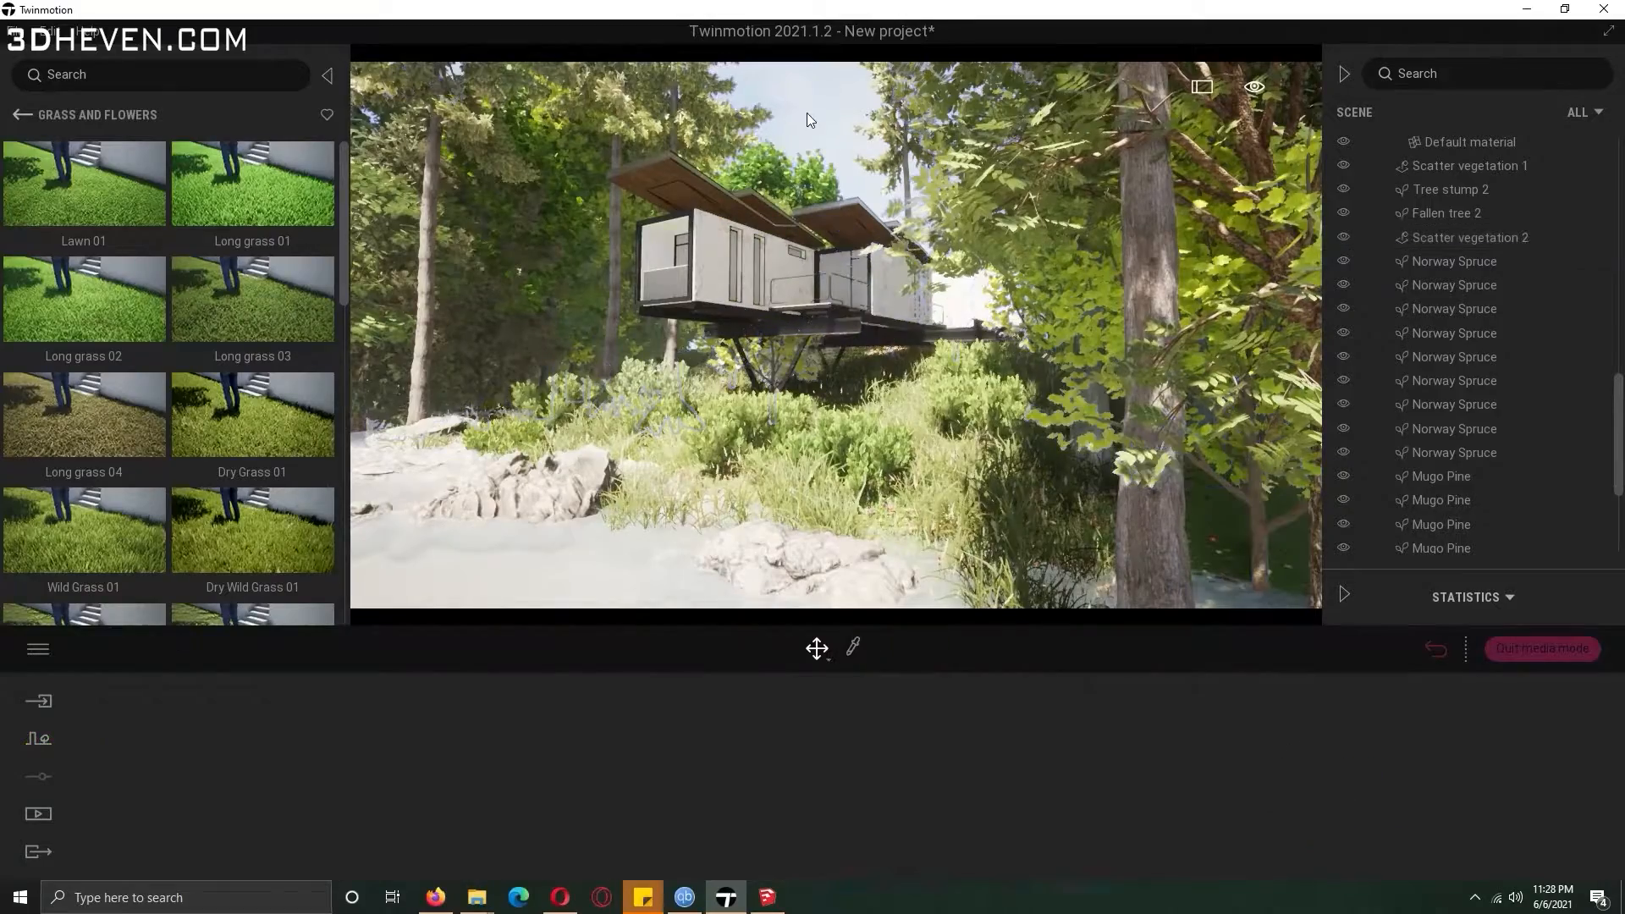
Set Image1's location to about 17:07 in September with a north offset of 22.
click(68, 115)
click(456, 762)
click(384, 766)
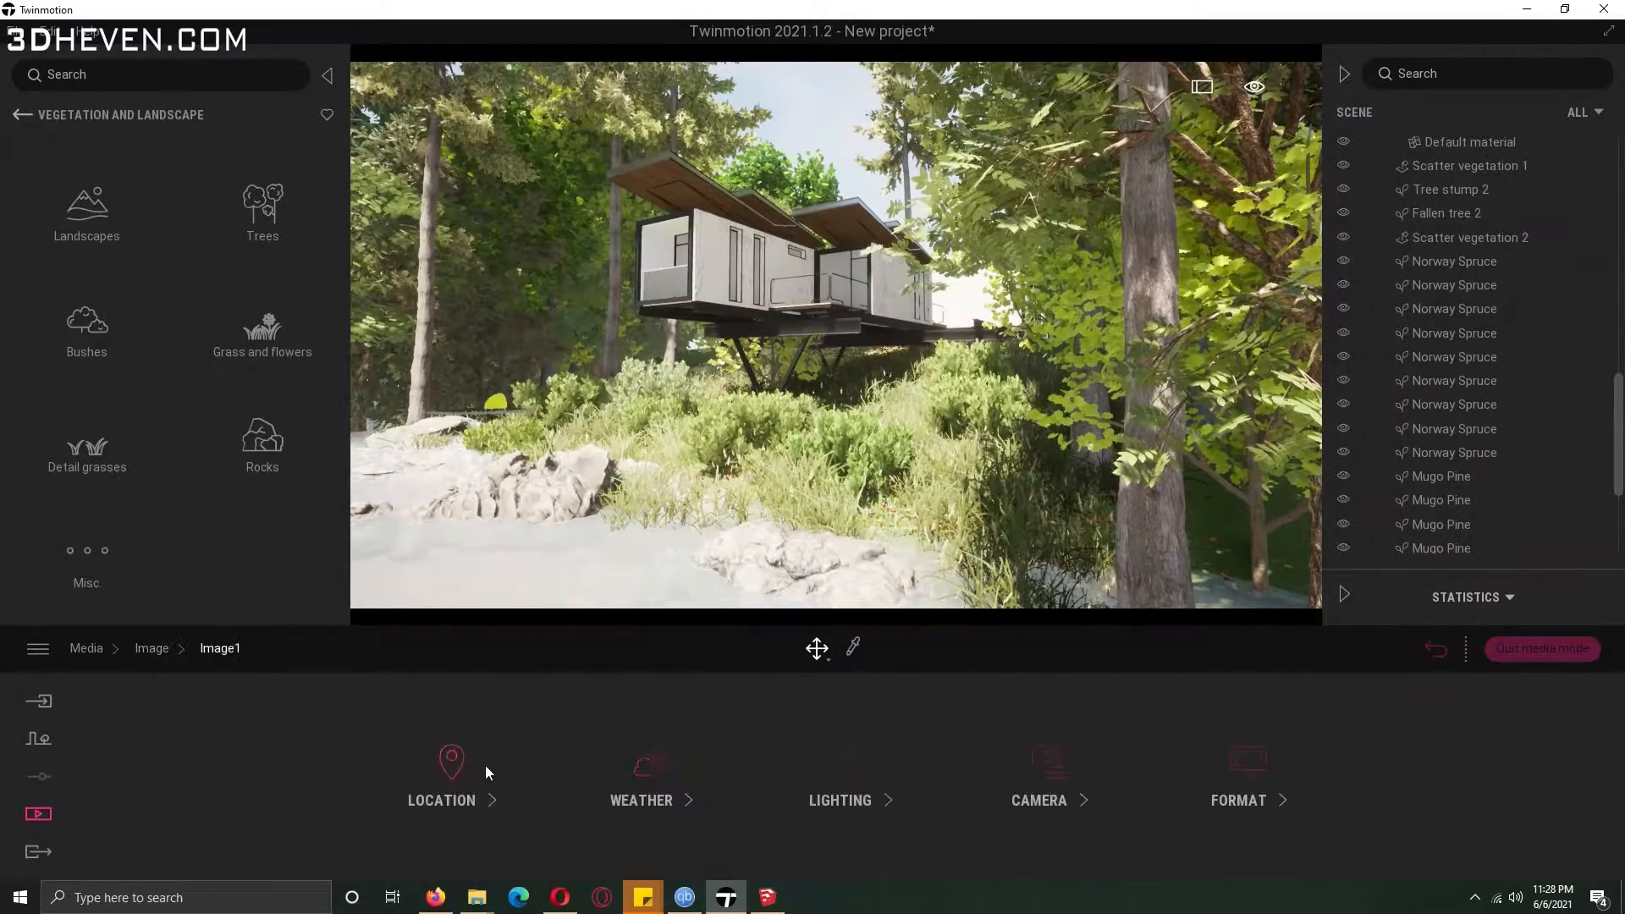
click(457, 762)
drag(906, 774, 949, 794)
drag(1057, 759, 1073, 799)
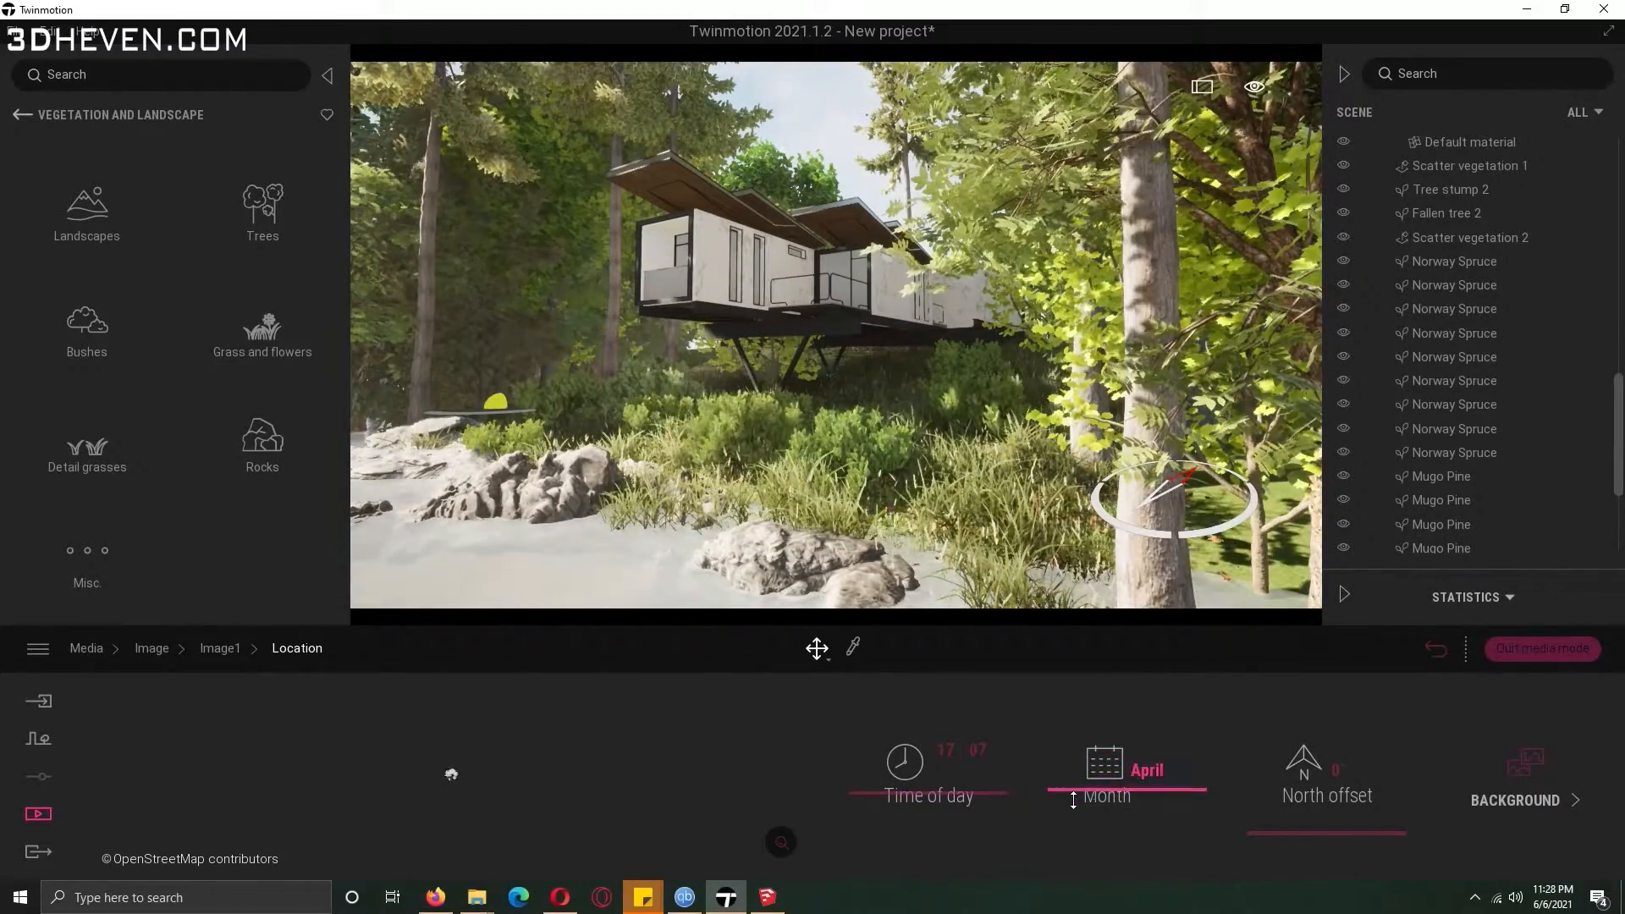
drag(1275, 833, 1324, 804)
drag(1121, 787, 1140, 733)
drag(1285, 807, 1292, 812)
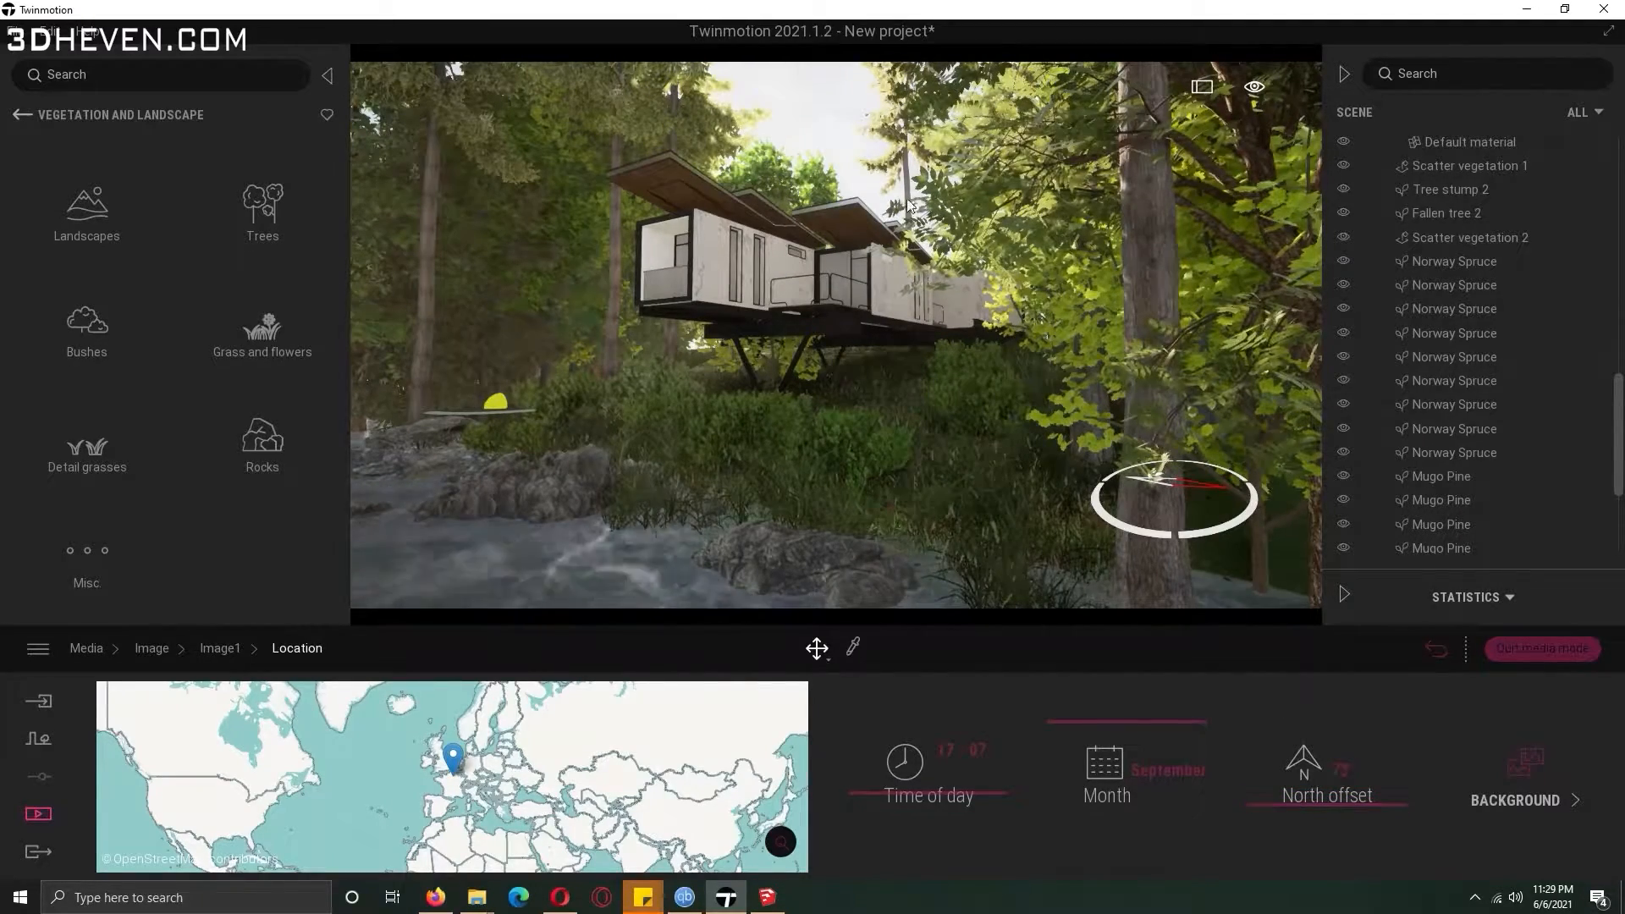
Turn on depth of field for Image1 and set its focus point on the house.
click(154, 650)
click(385, 716)
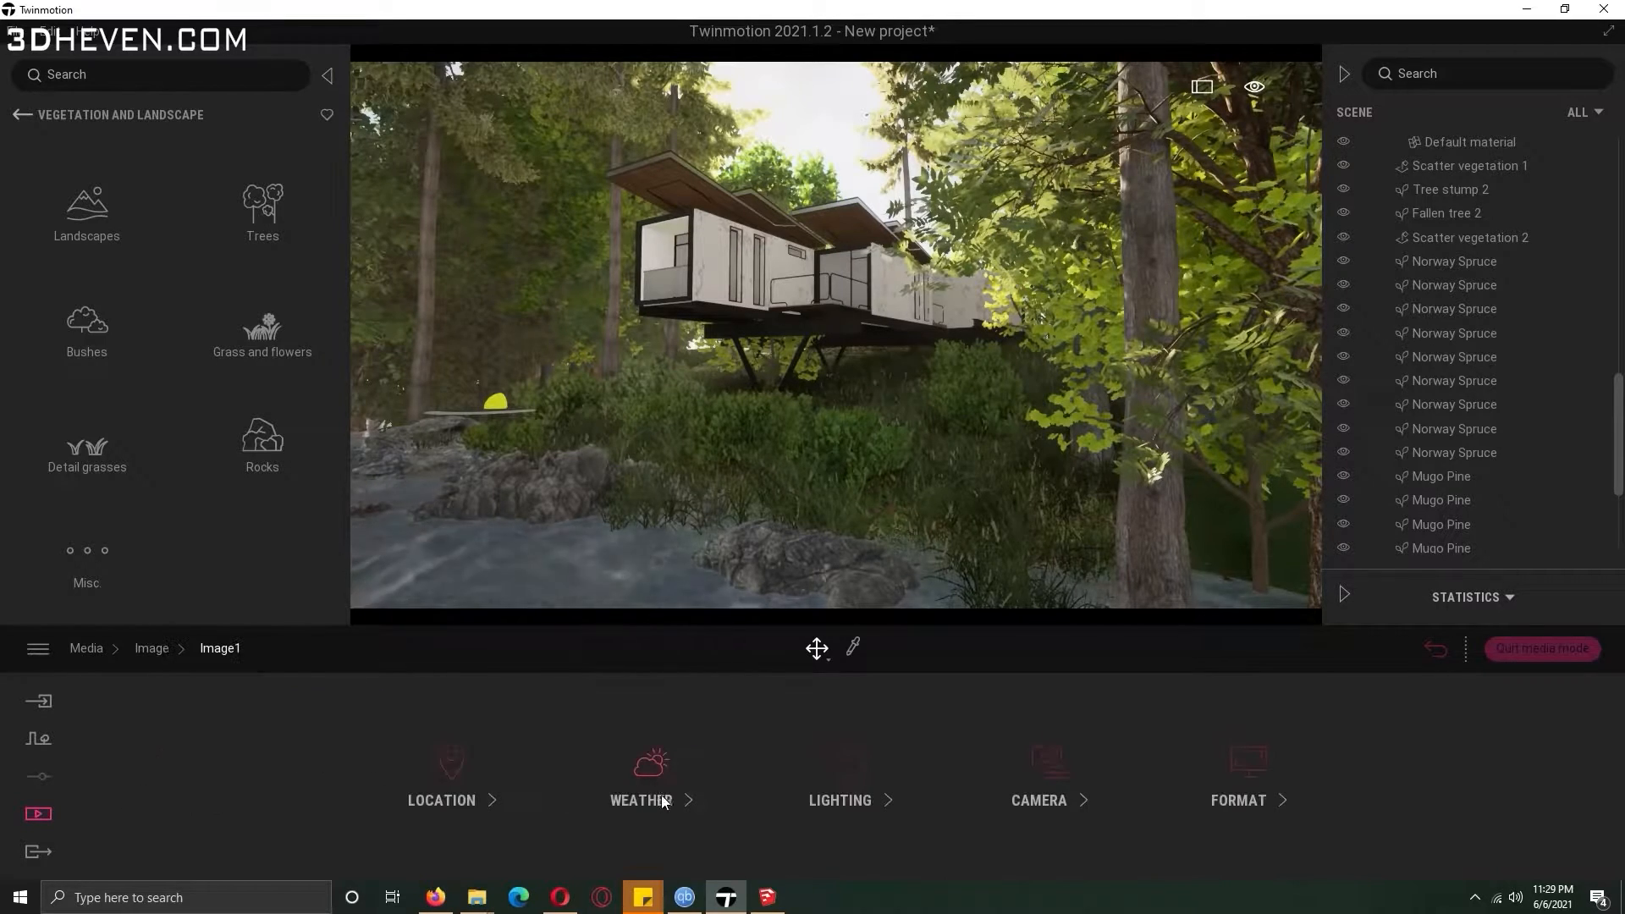
click(1060, 782)
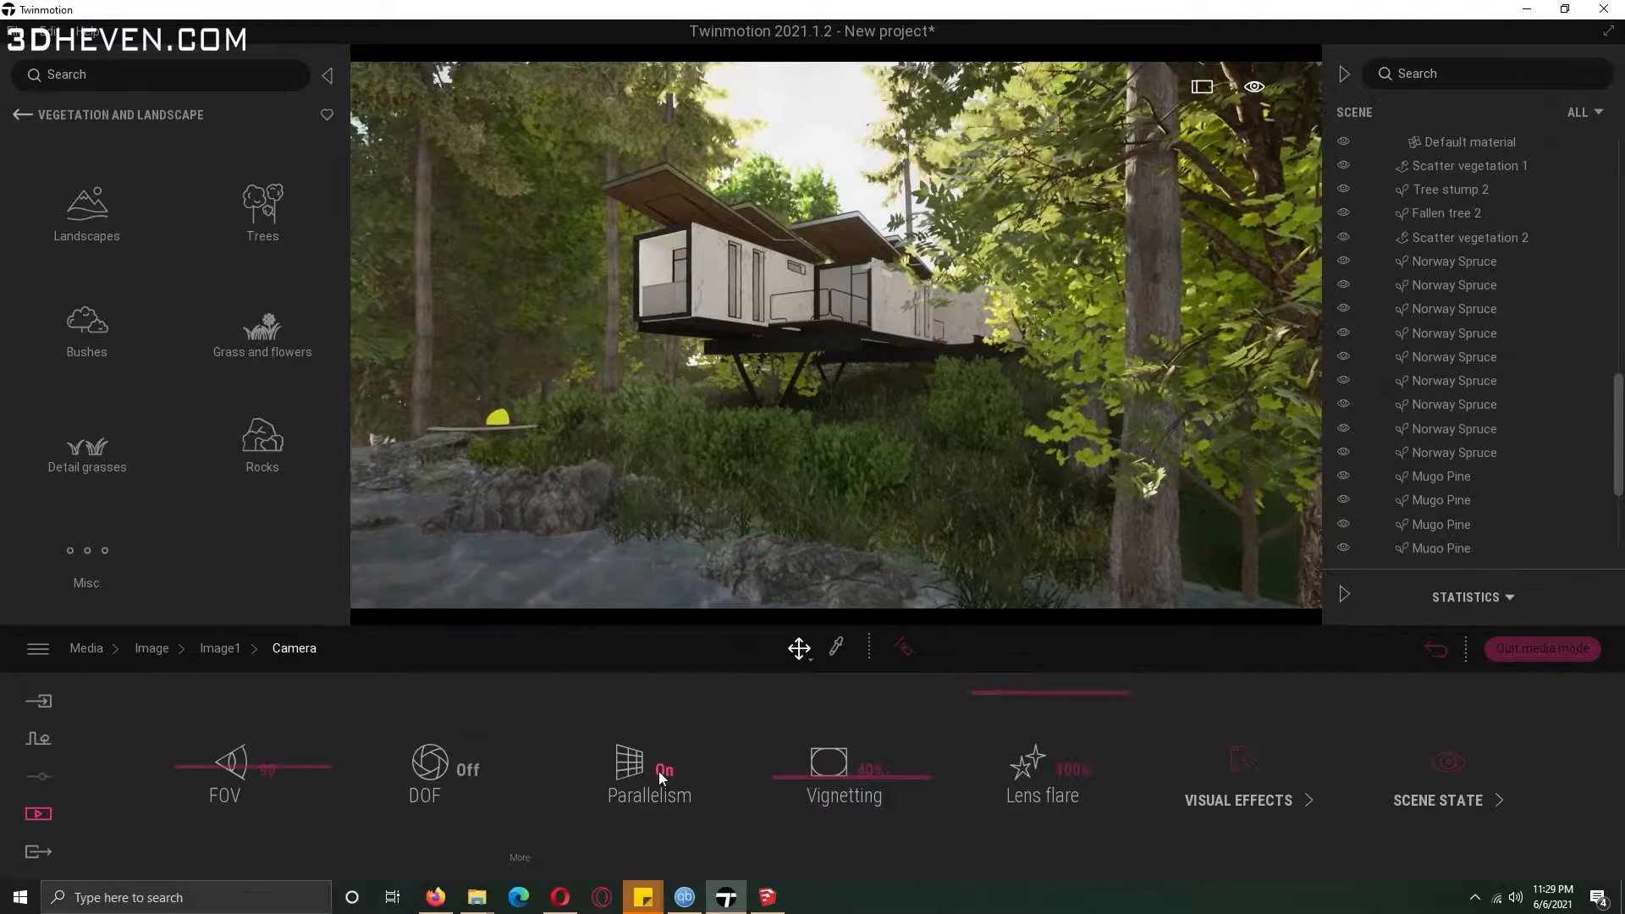
click(470, 770)
click(515, 856)
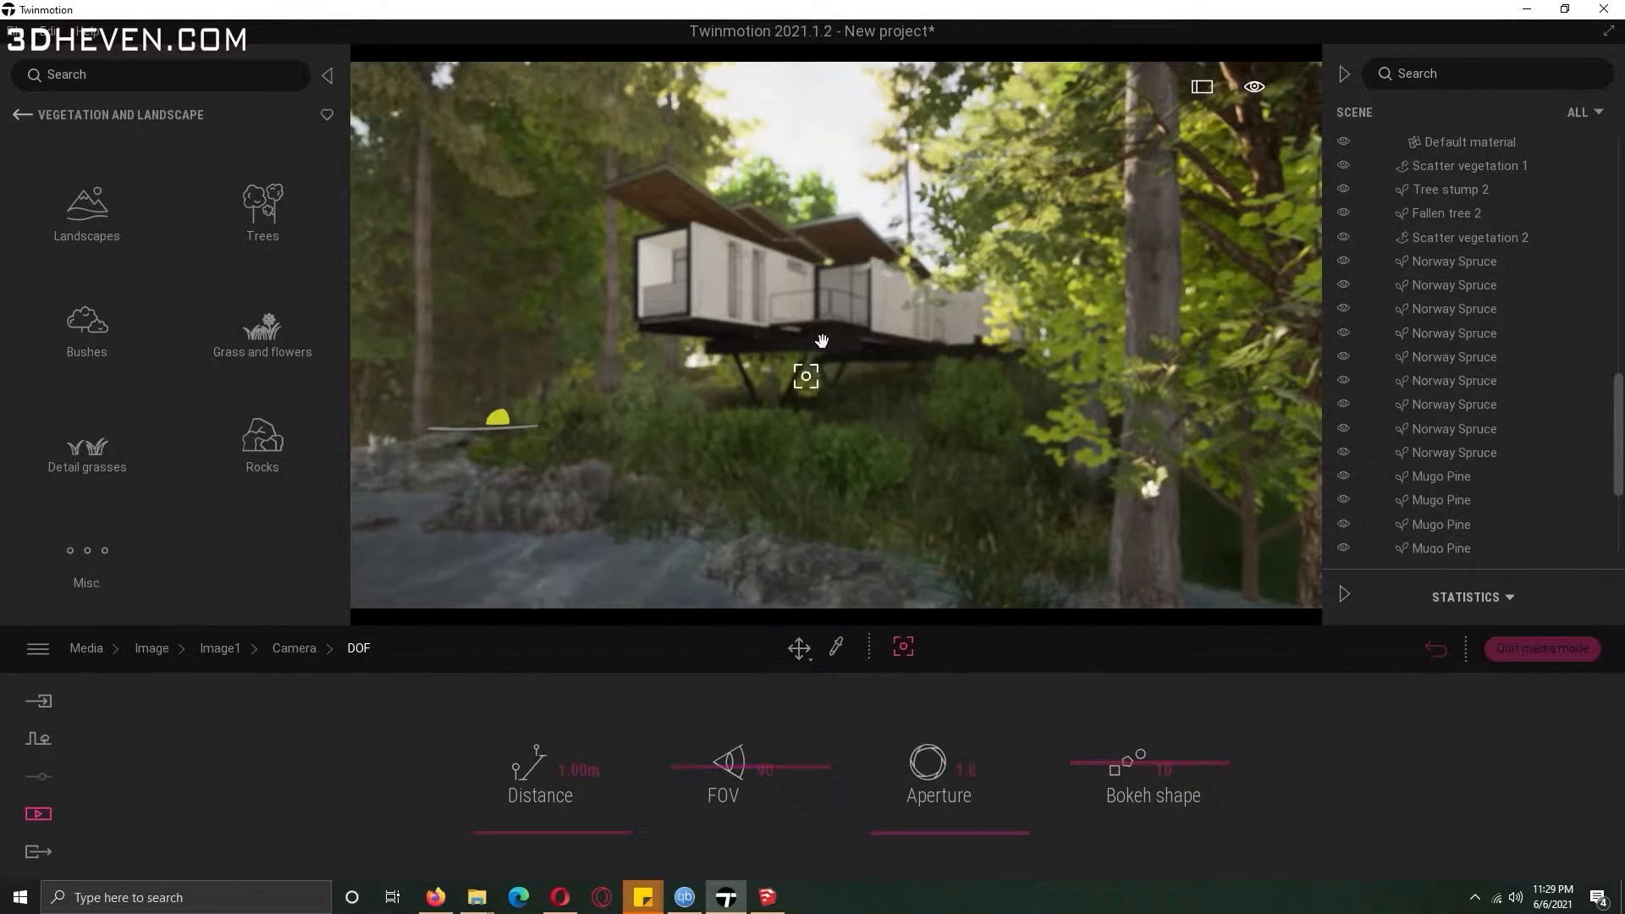
click(813, 309)
click(293, 648)
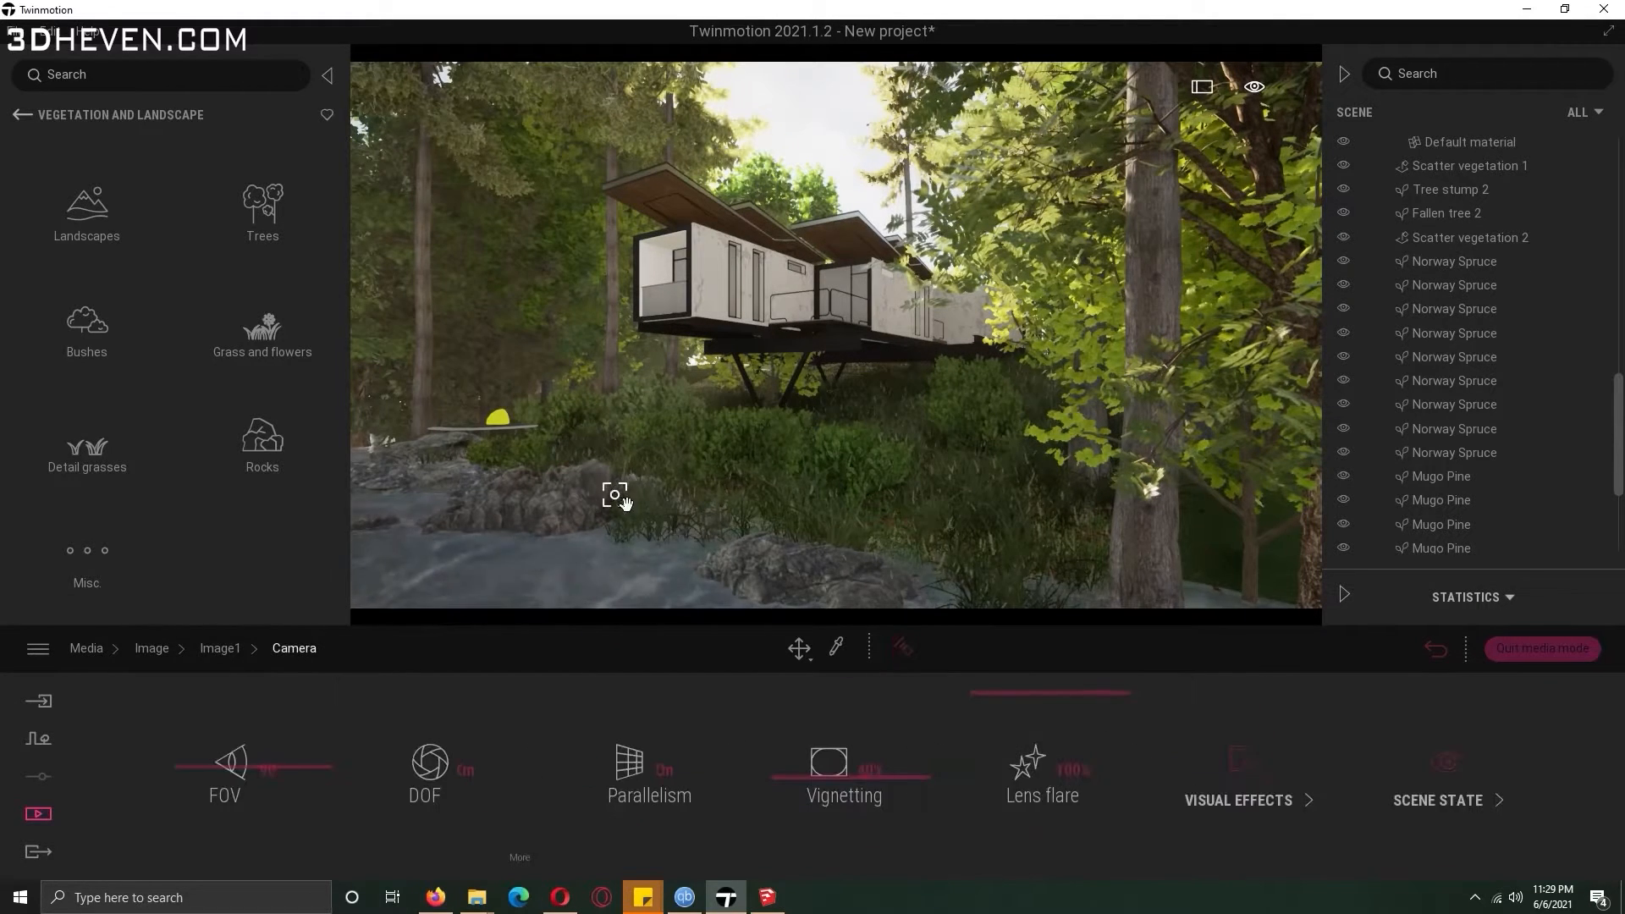
Preview several colour gradient presets and apply Beauty 3 to Image1.
click(1214, 801)
click(593, 761)
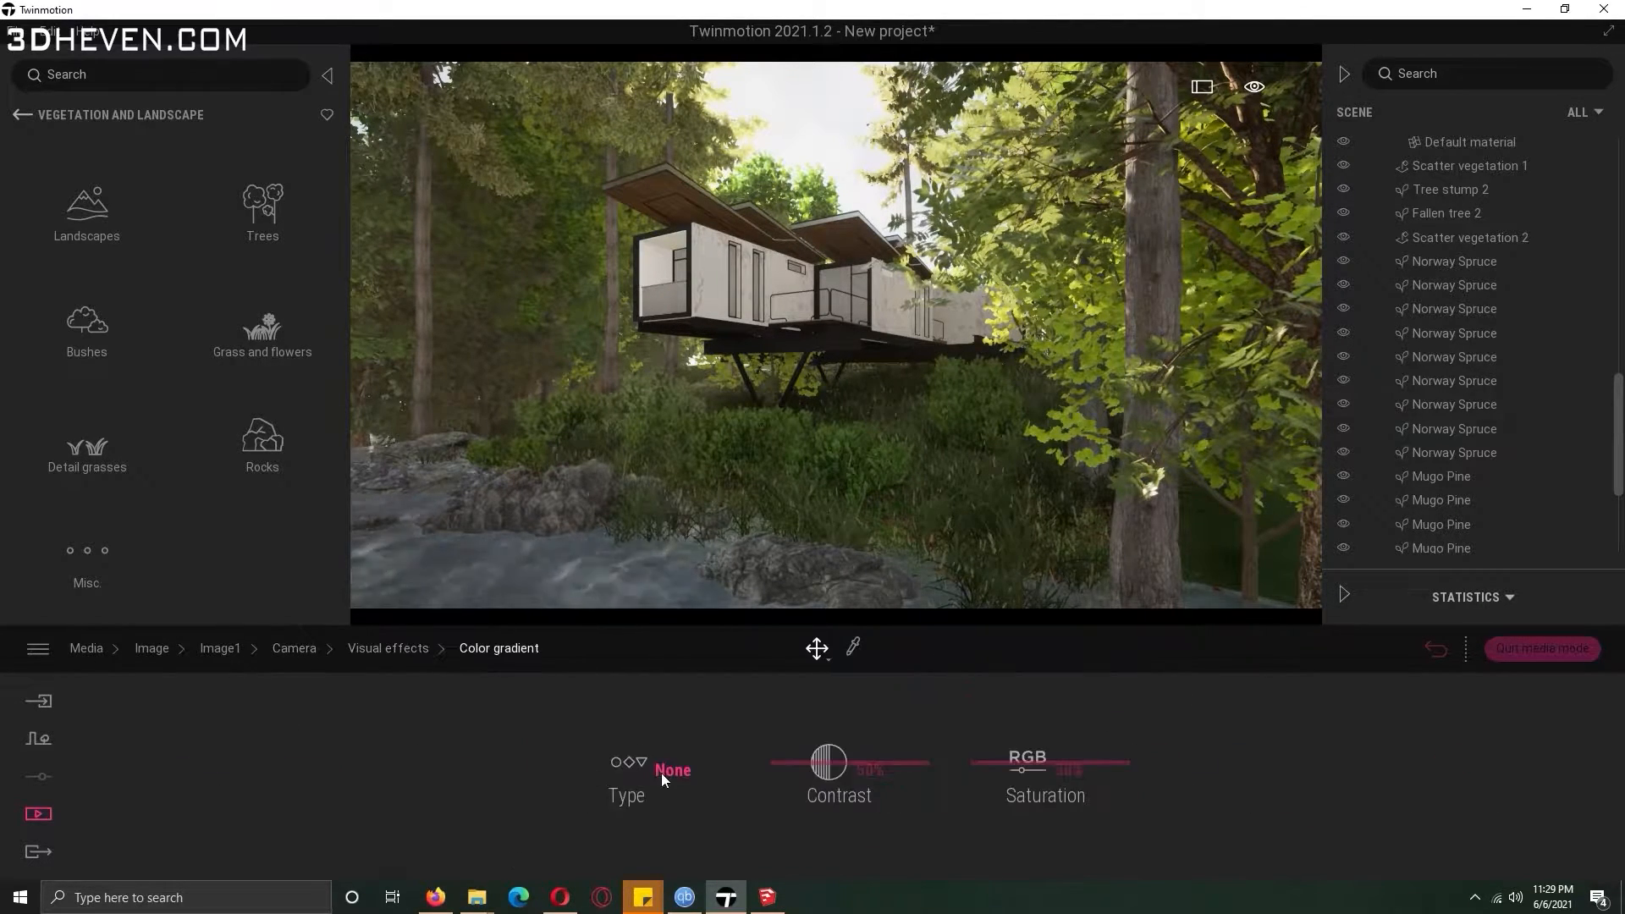
click(669, 770)
click(852, 665)
click(733, 664)
click(819, 665)
click(615, 667)
drag(892, 544, 896, 567)
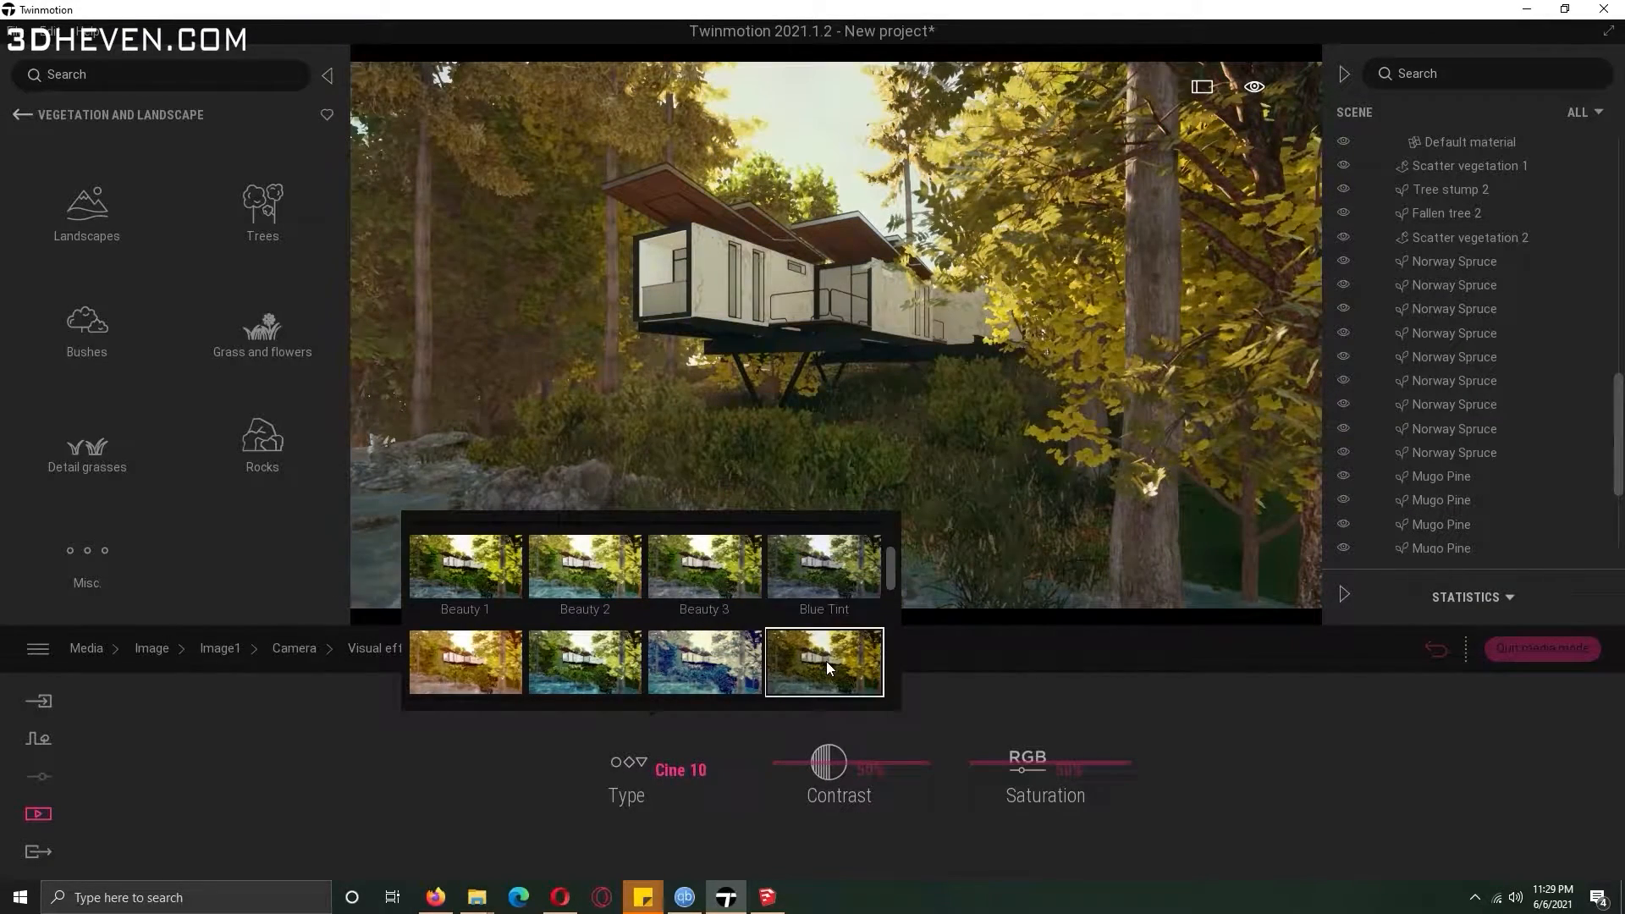
click(718, 593)
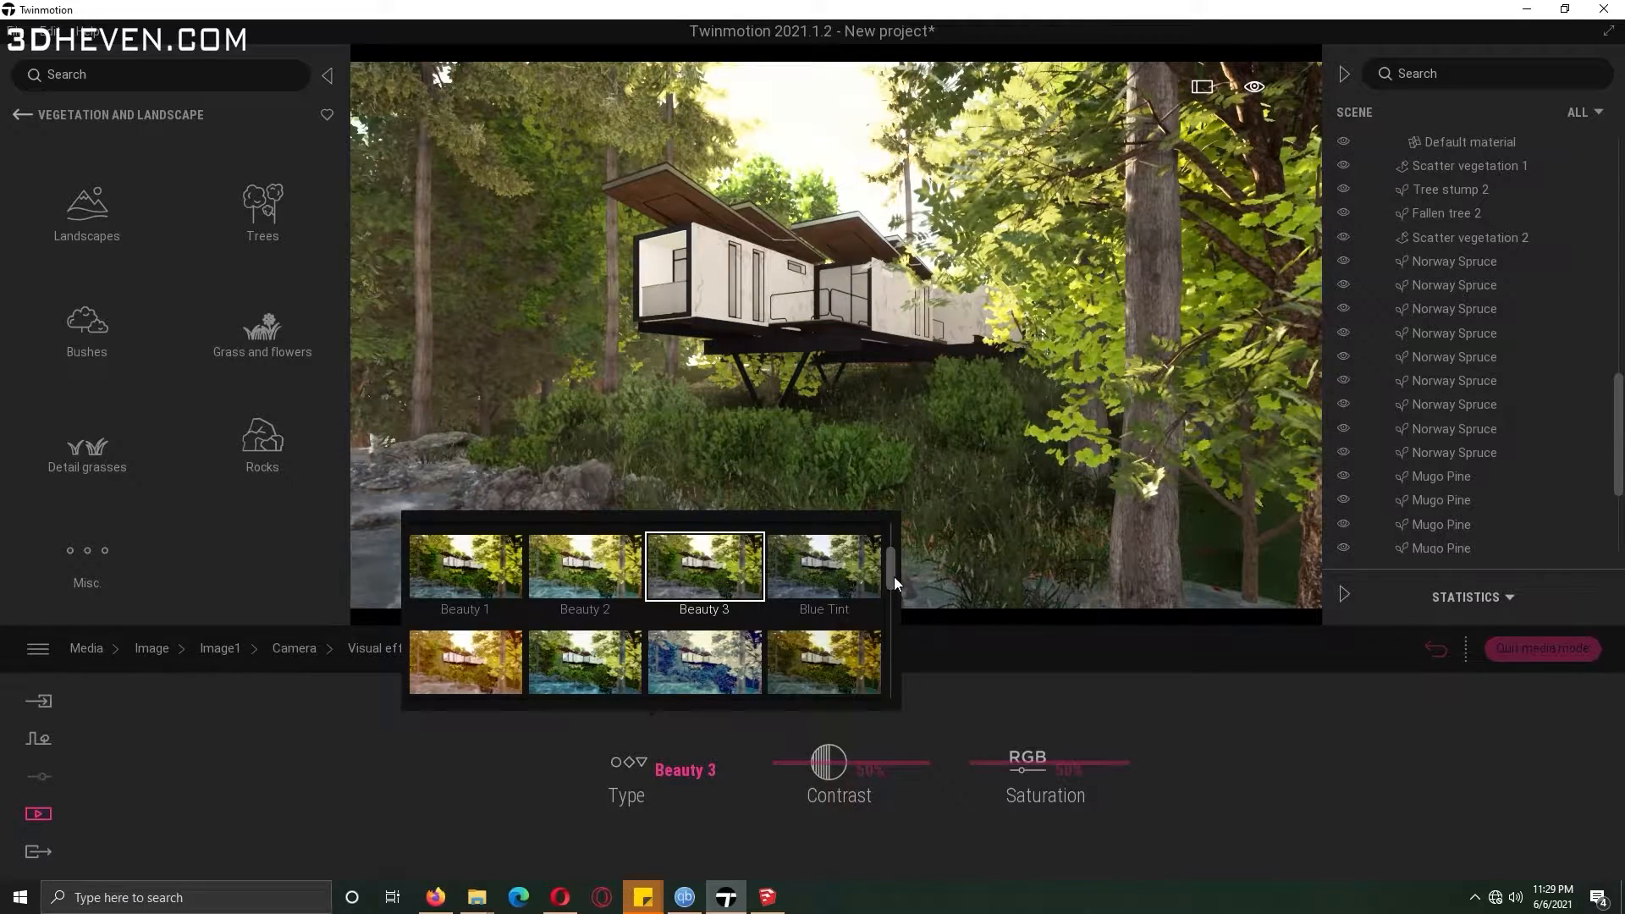
click(1125, 664)
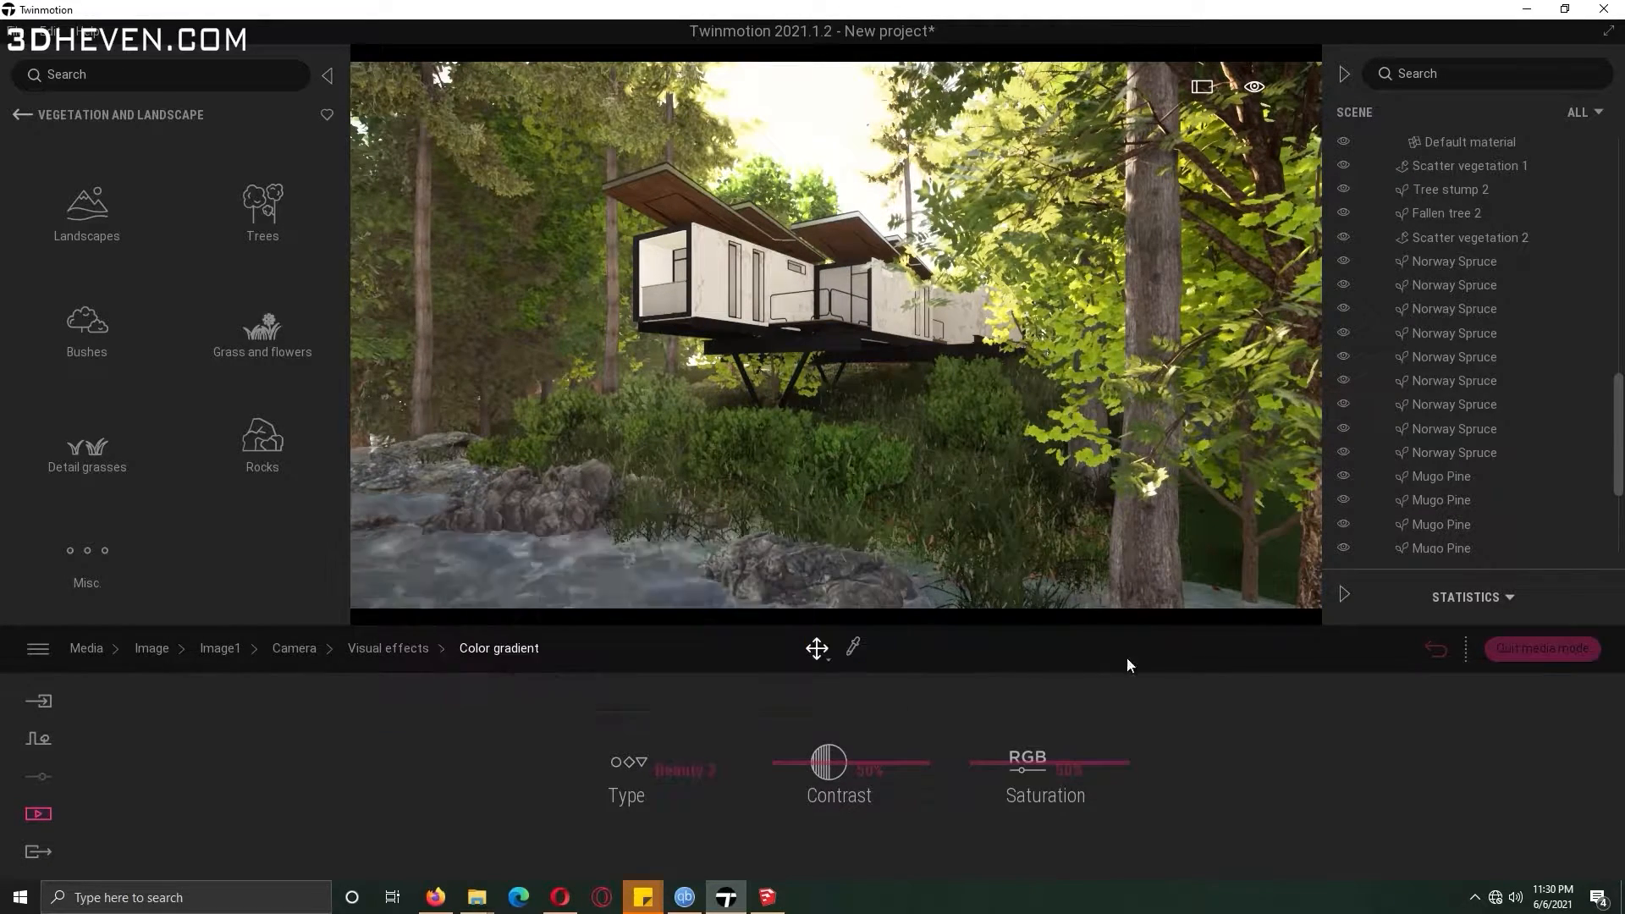
Review the output size options in Image1's format settings.
click(388, 649)
click(306, 649)
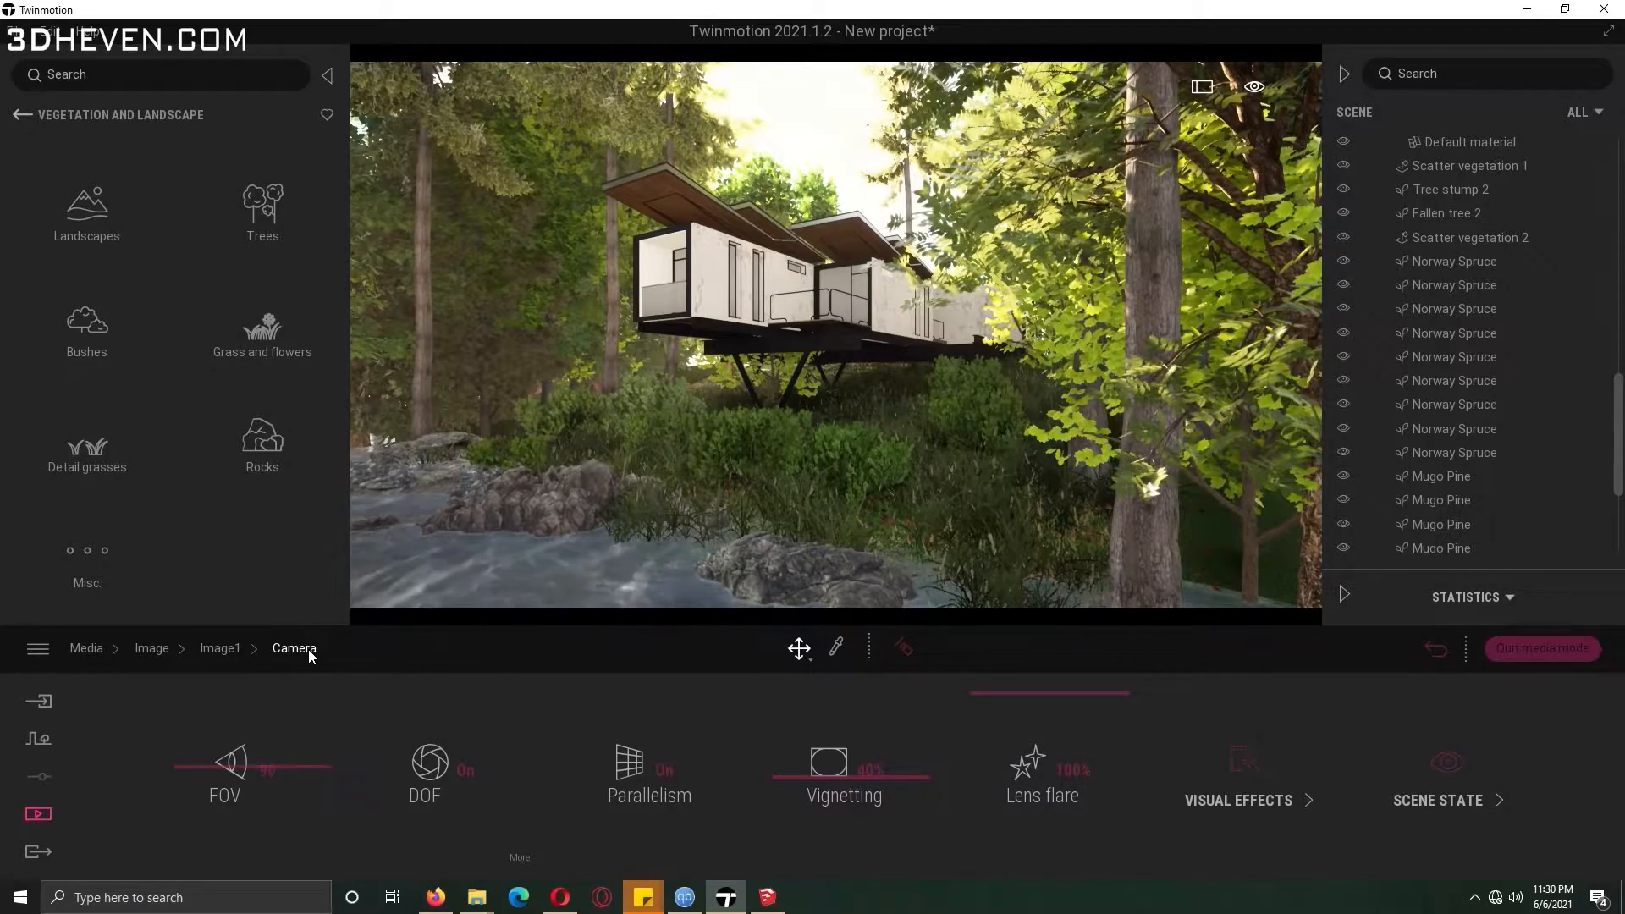
click(237, 650)
click(1240, 766)
click(881, 769)
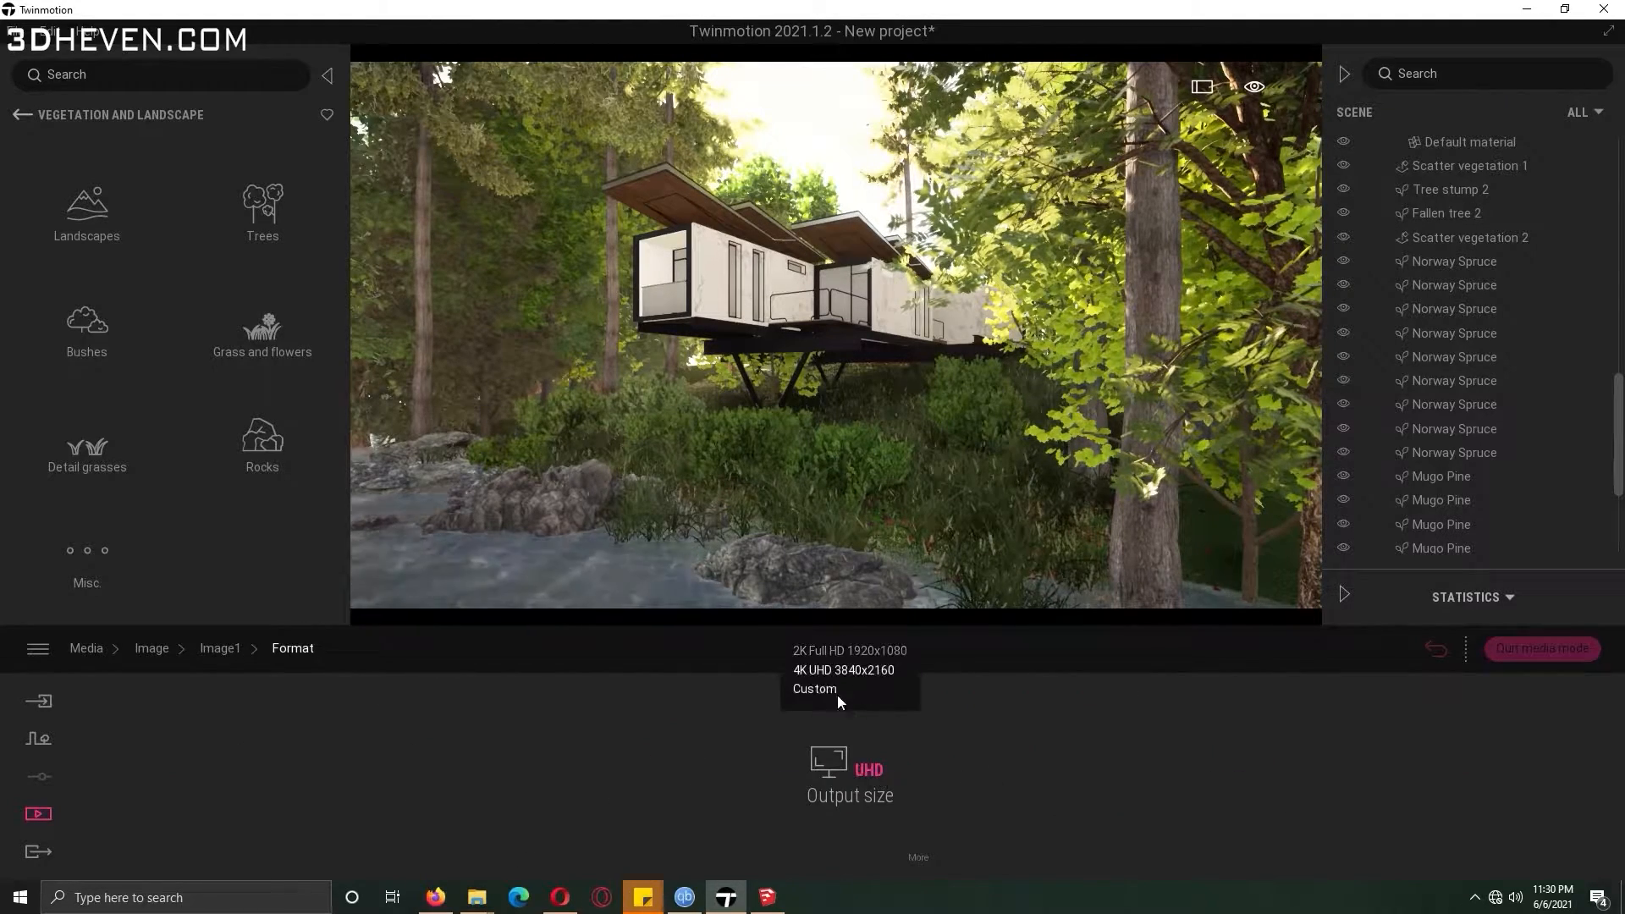
click(152, 649)
Set Image1's ocean aspect to Atlantic ocean.
click(383, 765)
click(649, 776)
click(1489, 779)
click(1273, 775)
click(1013, 771)
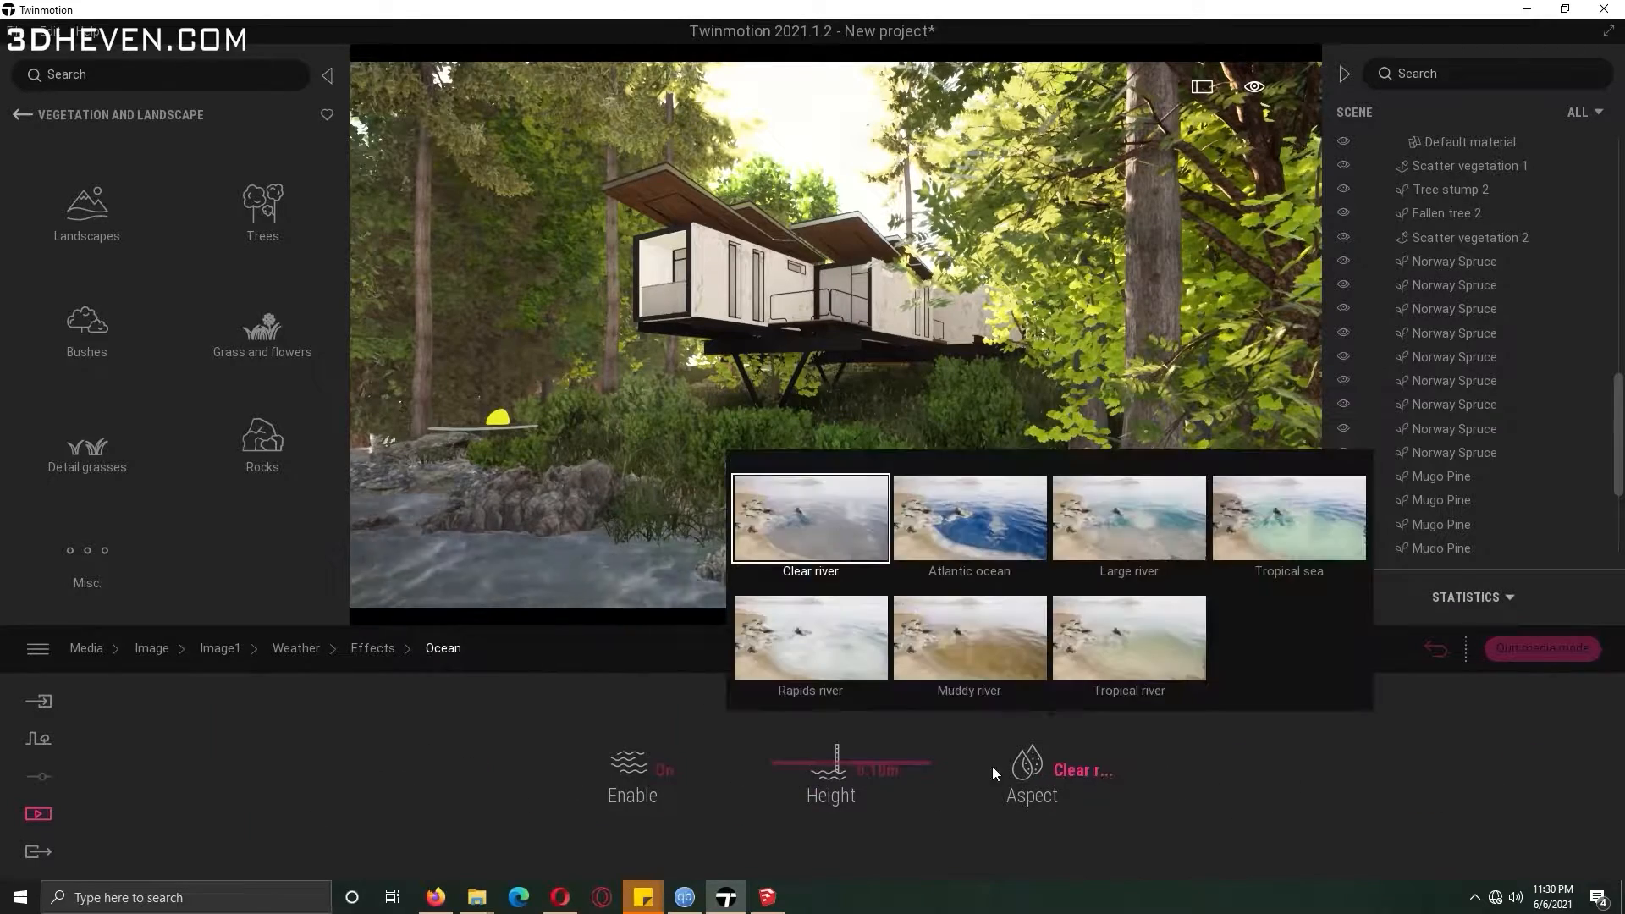
click(988, 546)
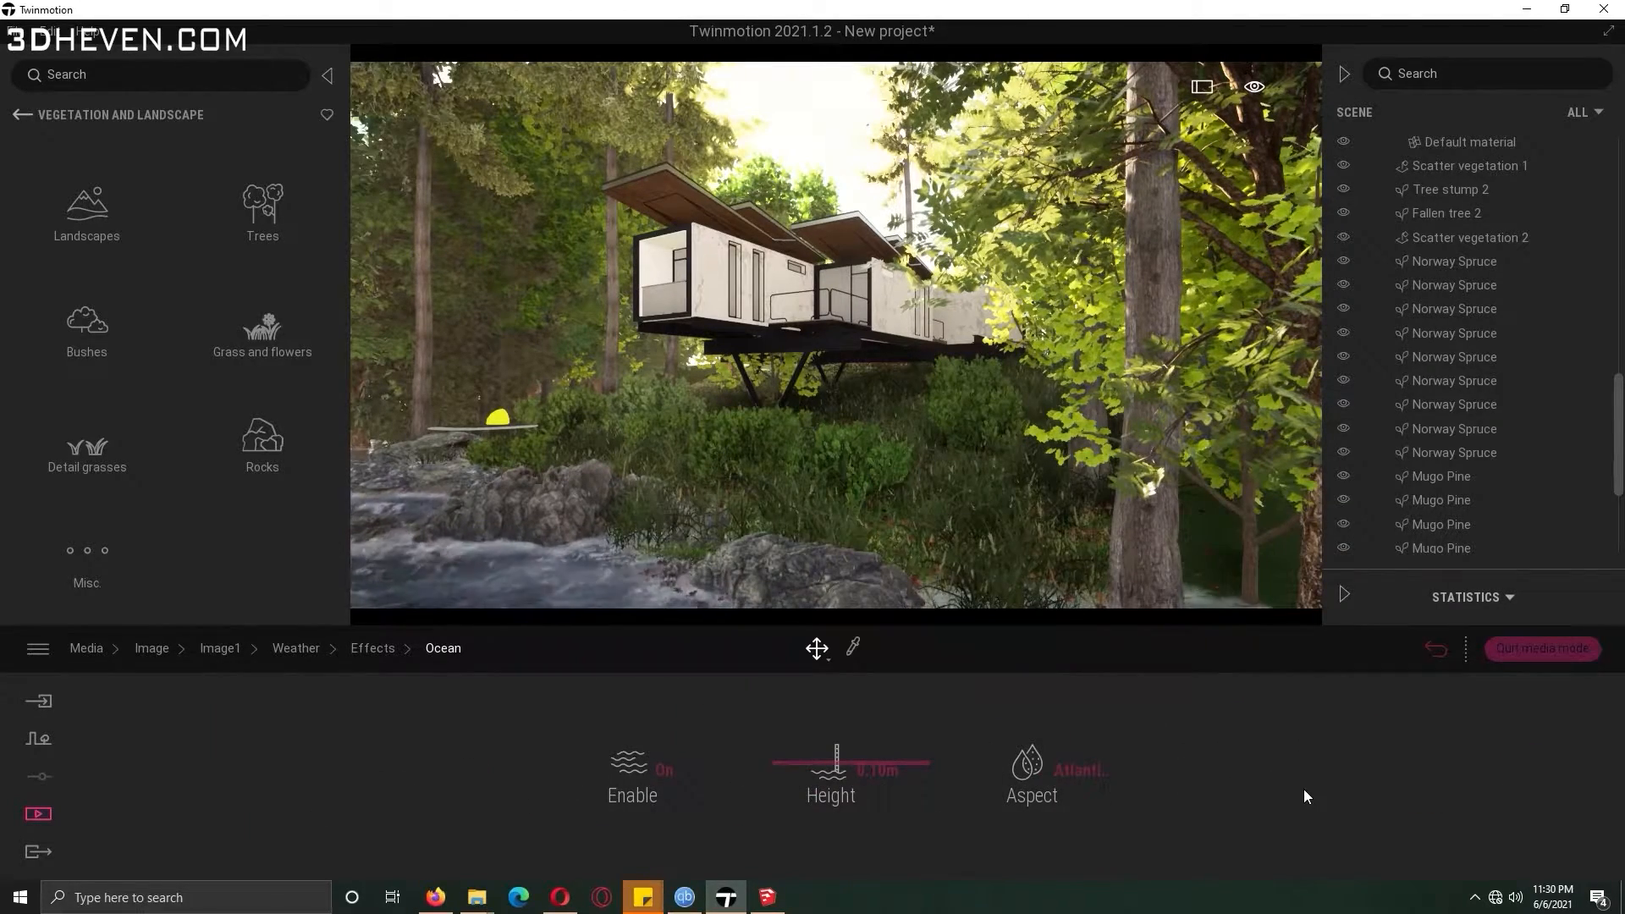
Switch Image1's season to snowy winter and adjust the weather slider.
click(298, 649)
mouse_move(237, 761)
mouse_down()
mouse_move(386, 762)
mouse_move(246, 773)
mouse_up()
drag(702, 773, 893, 796)
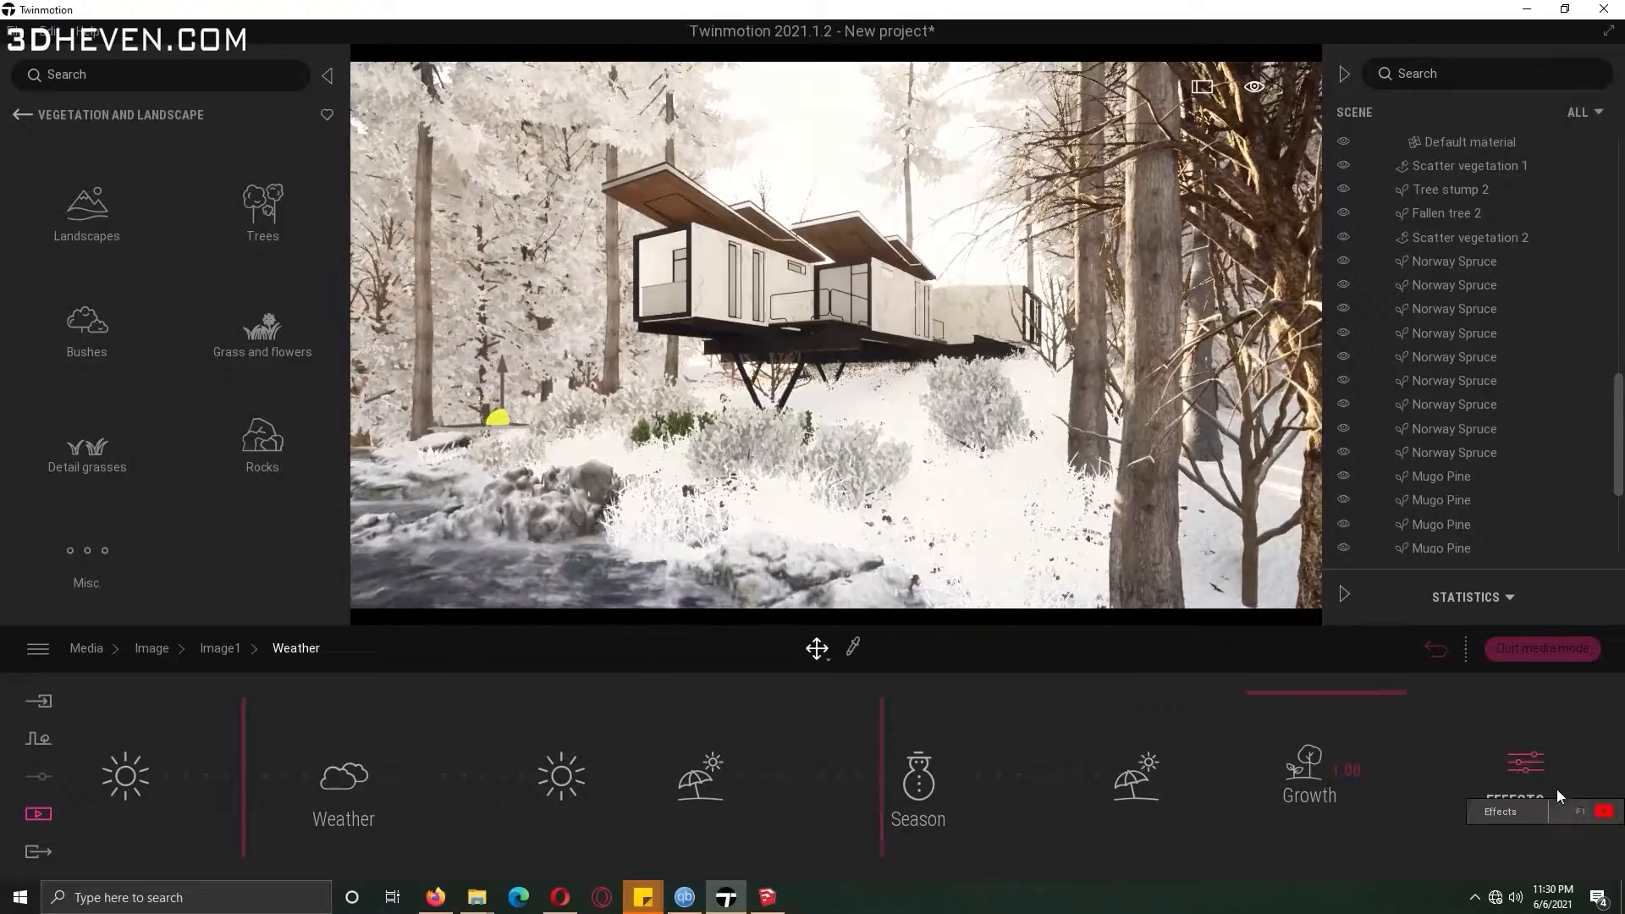
drag(252, 773, 380, 770)
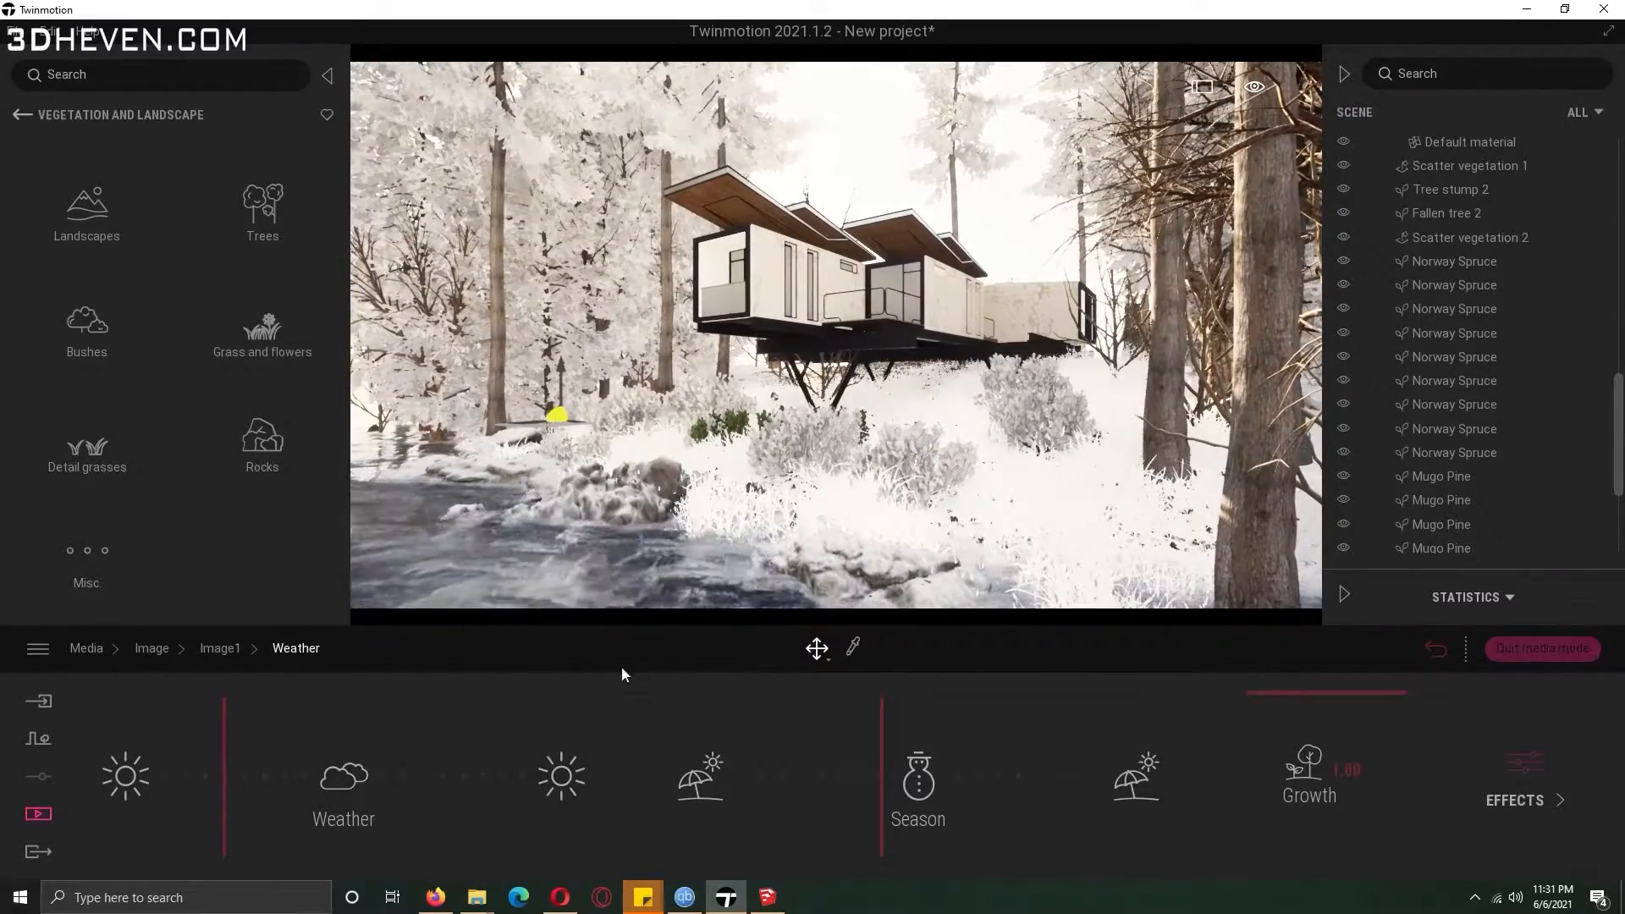
Open the export options for the media.
click(236, 653)
click(151, 648)
right_drag(643, 423, 622, 423)
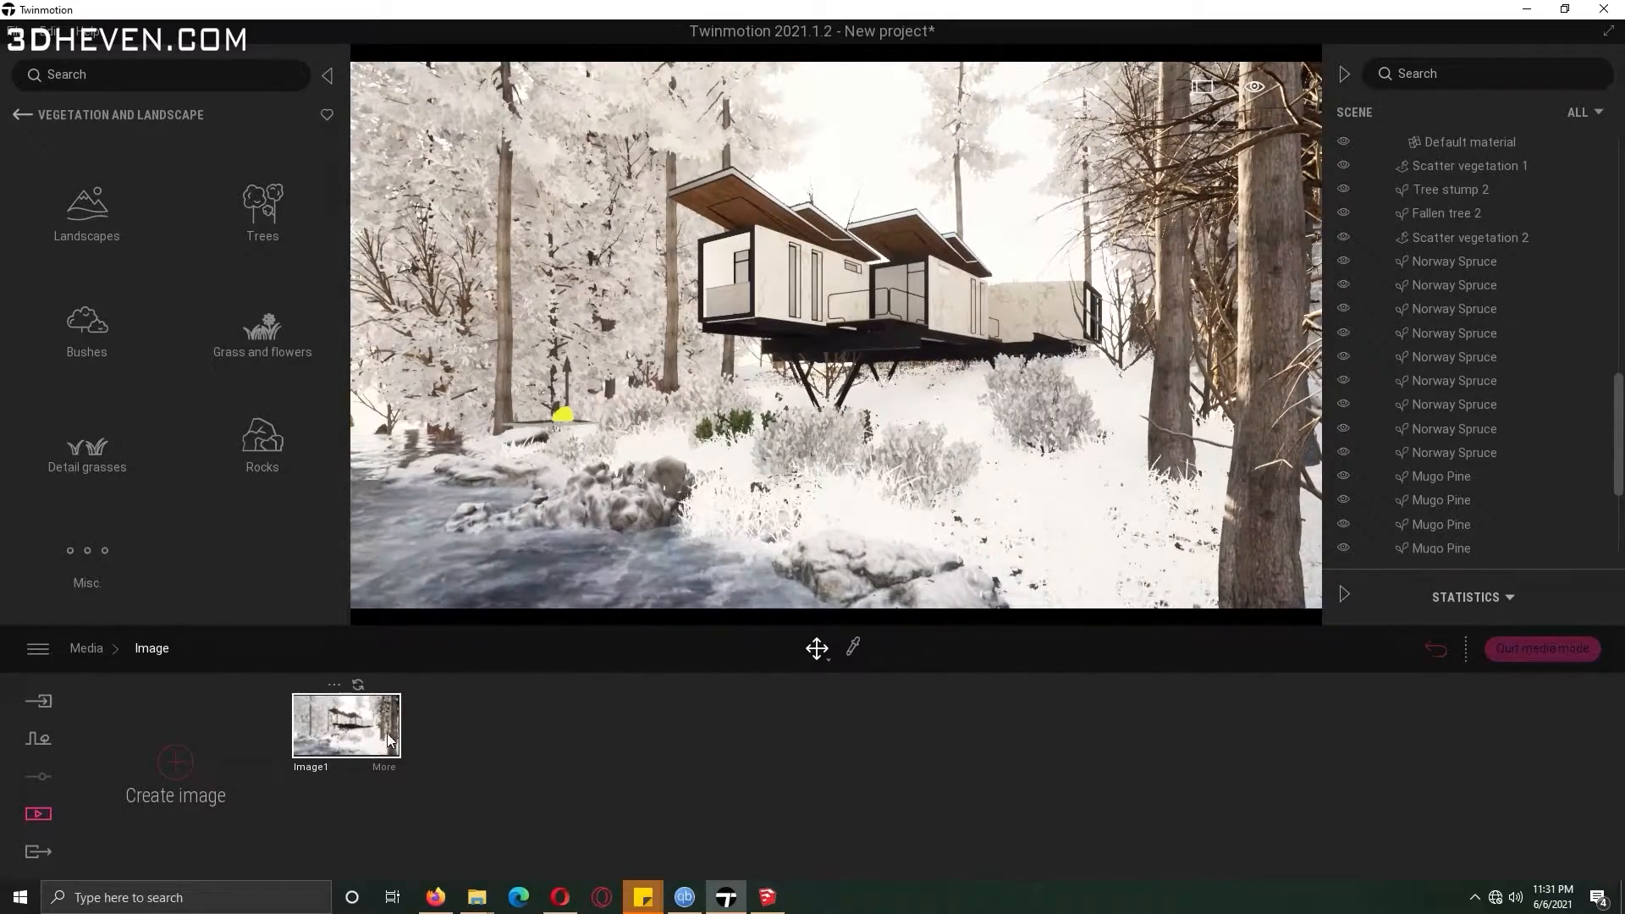
click(36, 854)
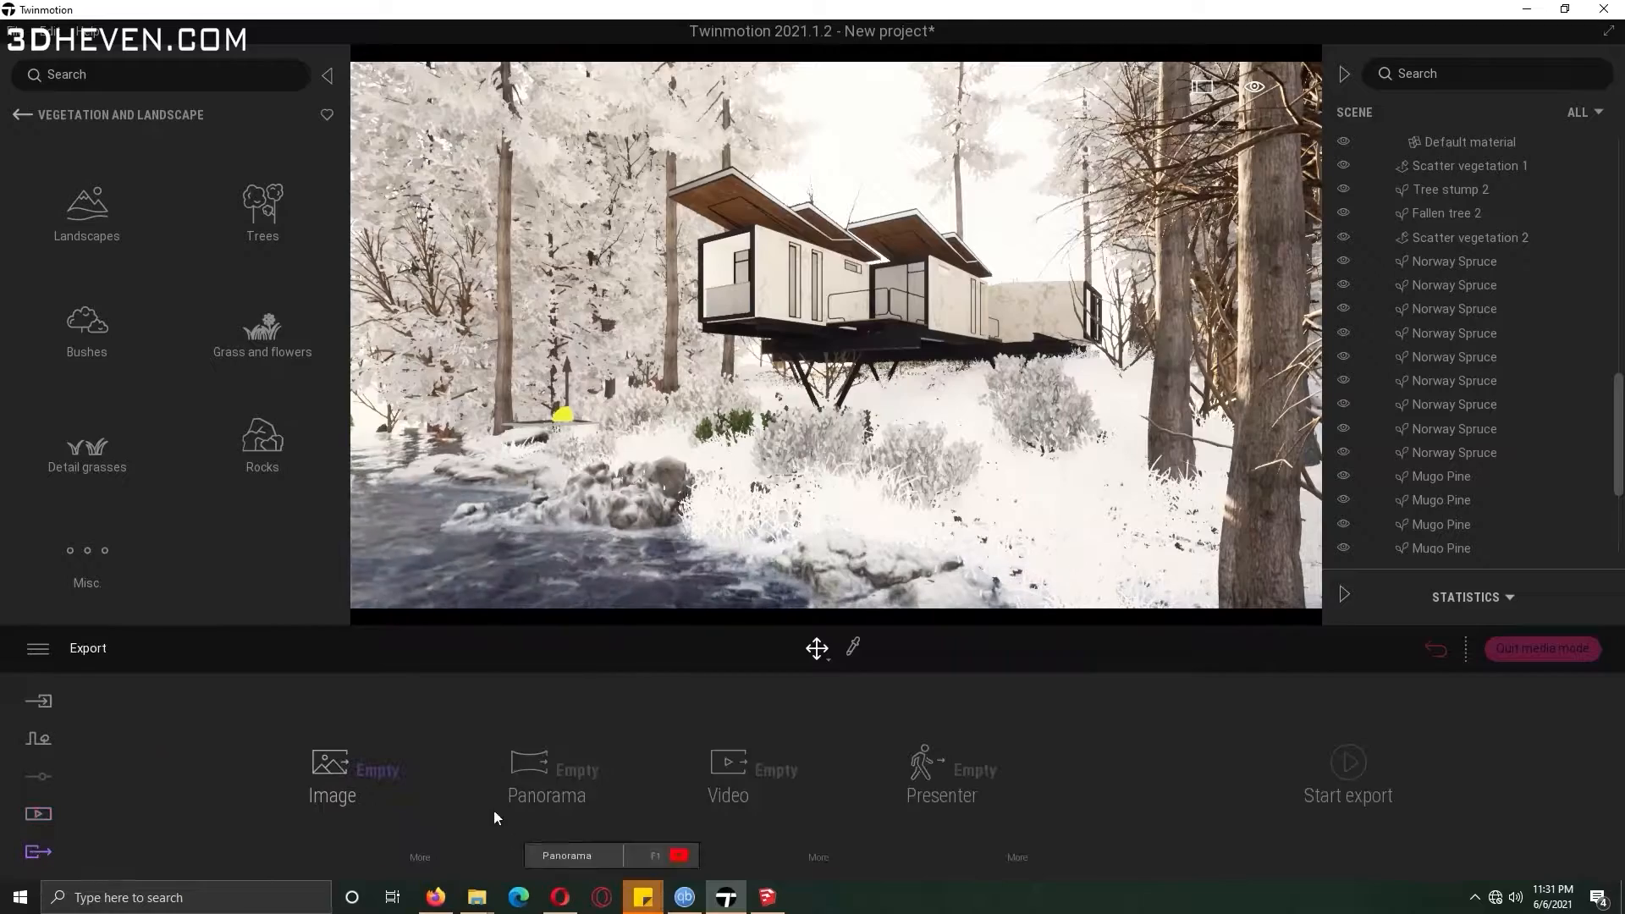
Open the Animals library and place Wanda koi and Salmon and Joe fish in the stream.
click(22, 115)
click(258, 436)
click(105, 456)
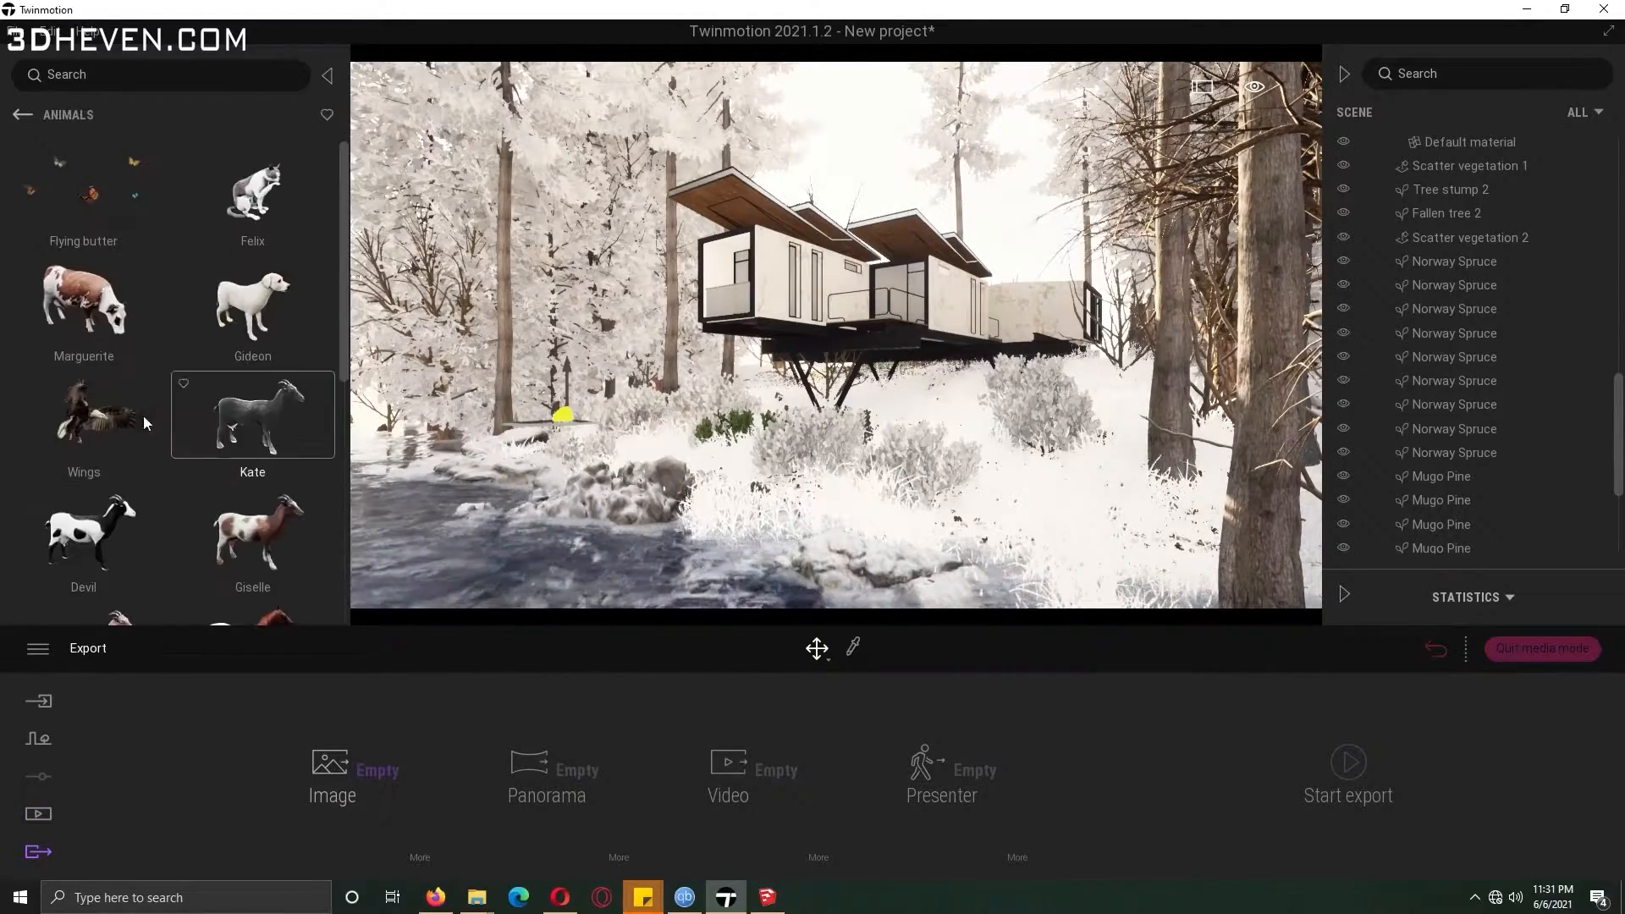
drag(342, 262, 329, 459)
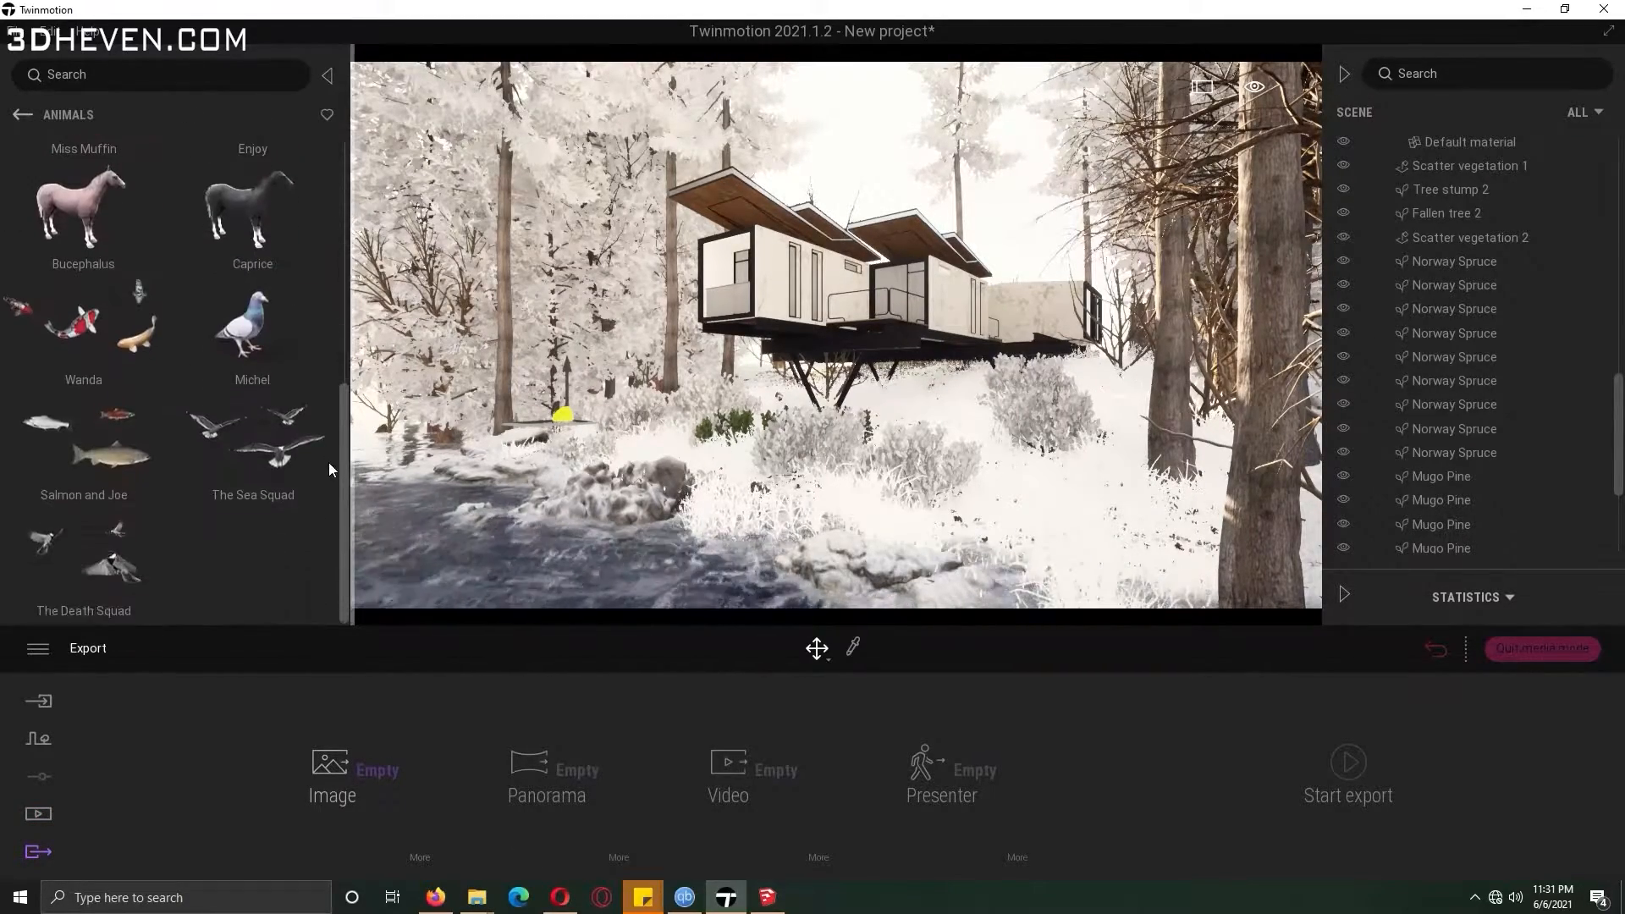
drag(85, 321, 546, 592)
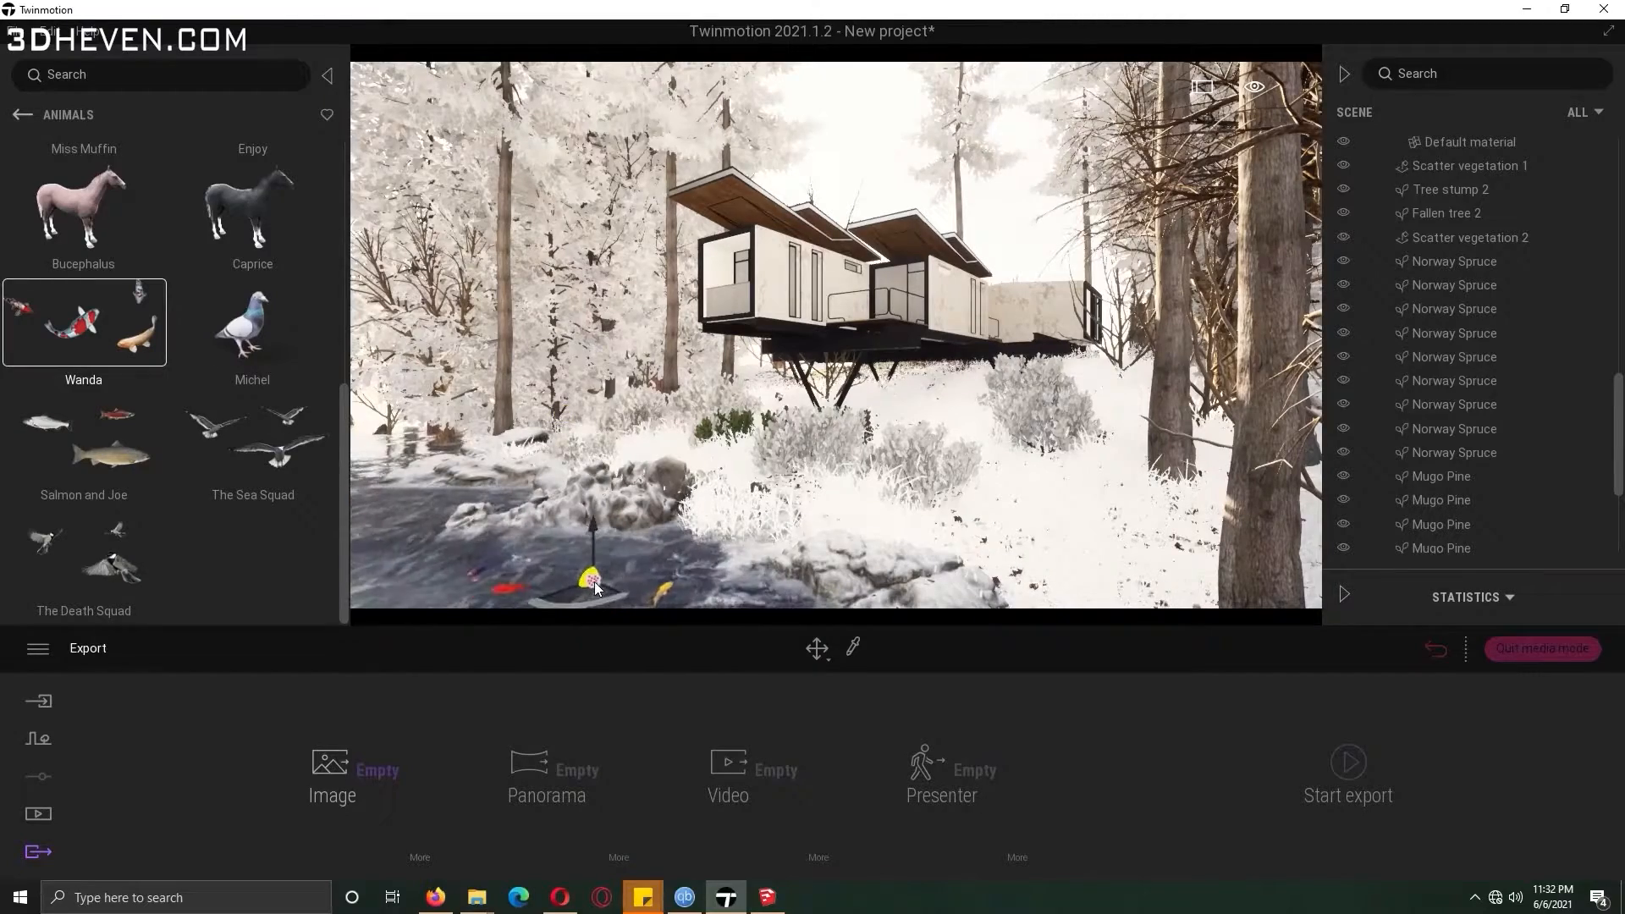
drag(85, 437, 385, 530)
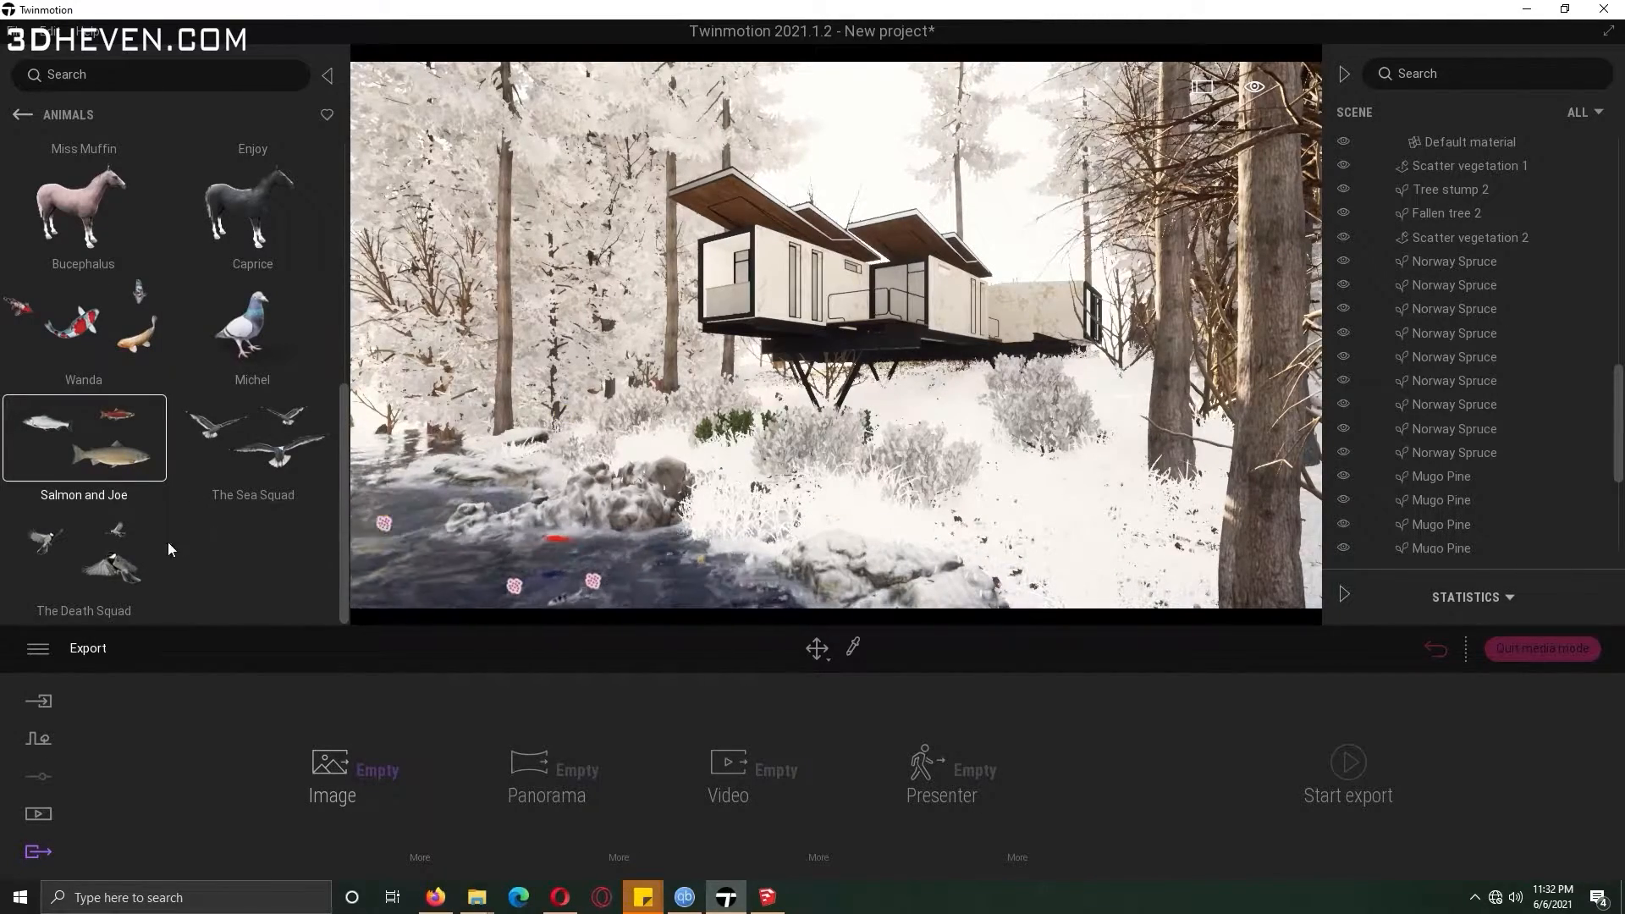
drag(129, 347, 175, 419)
Add The Death Squad and The Sea Squad bird flocks to the scene above the house.
drag(116, 549, 733, 166)
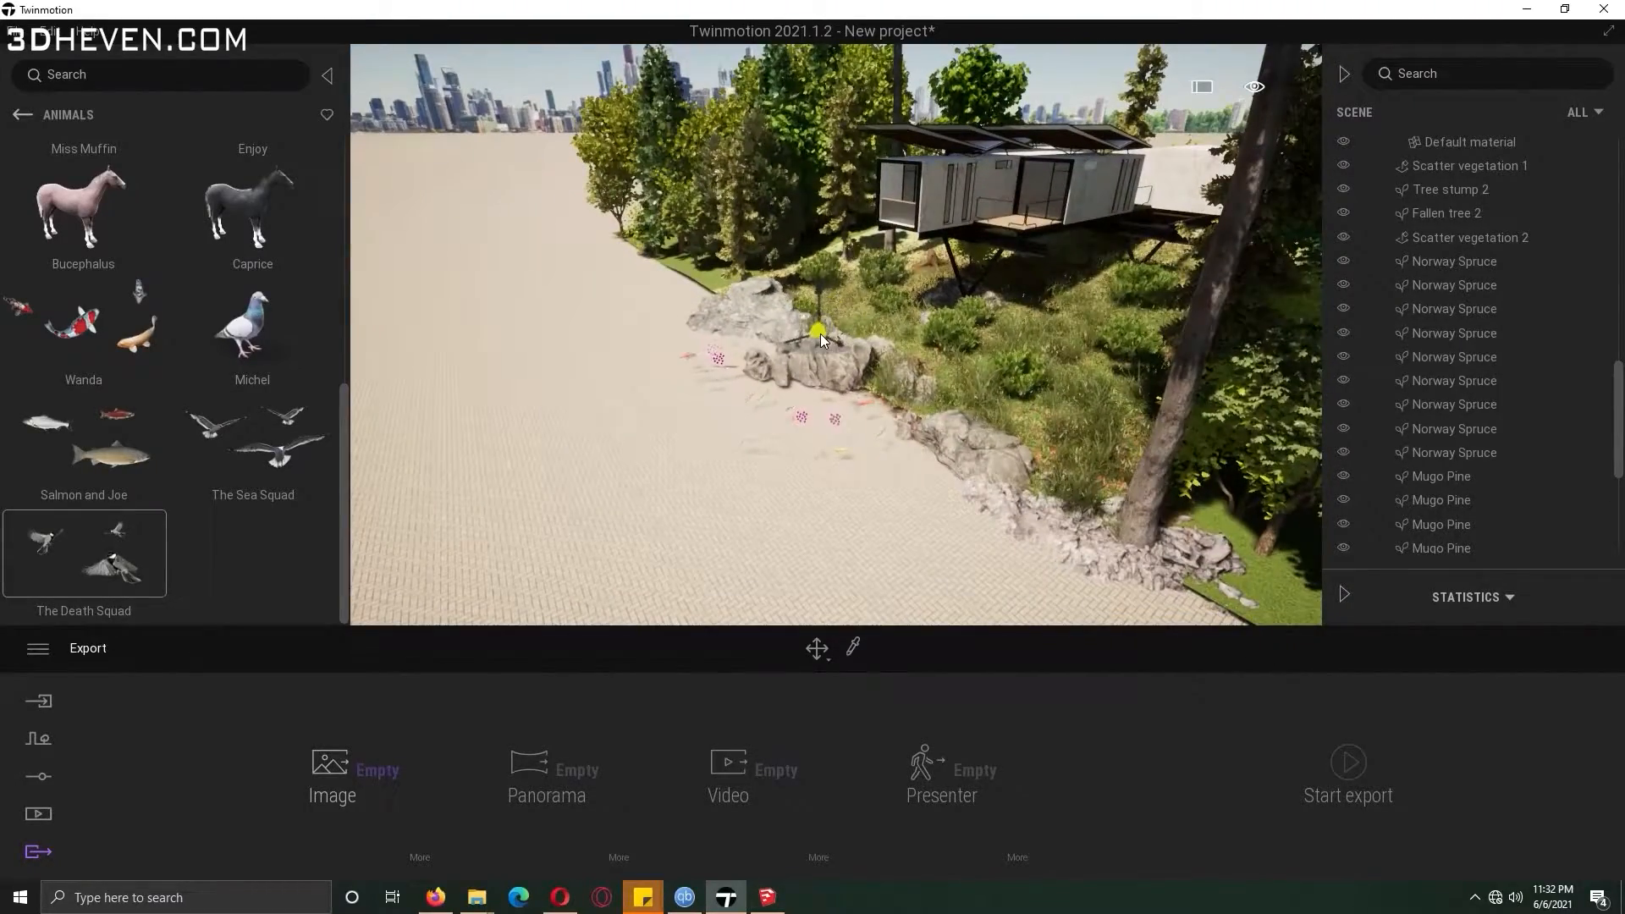
drag(820, 333, 823, 339)
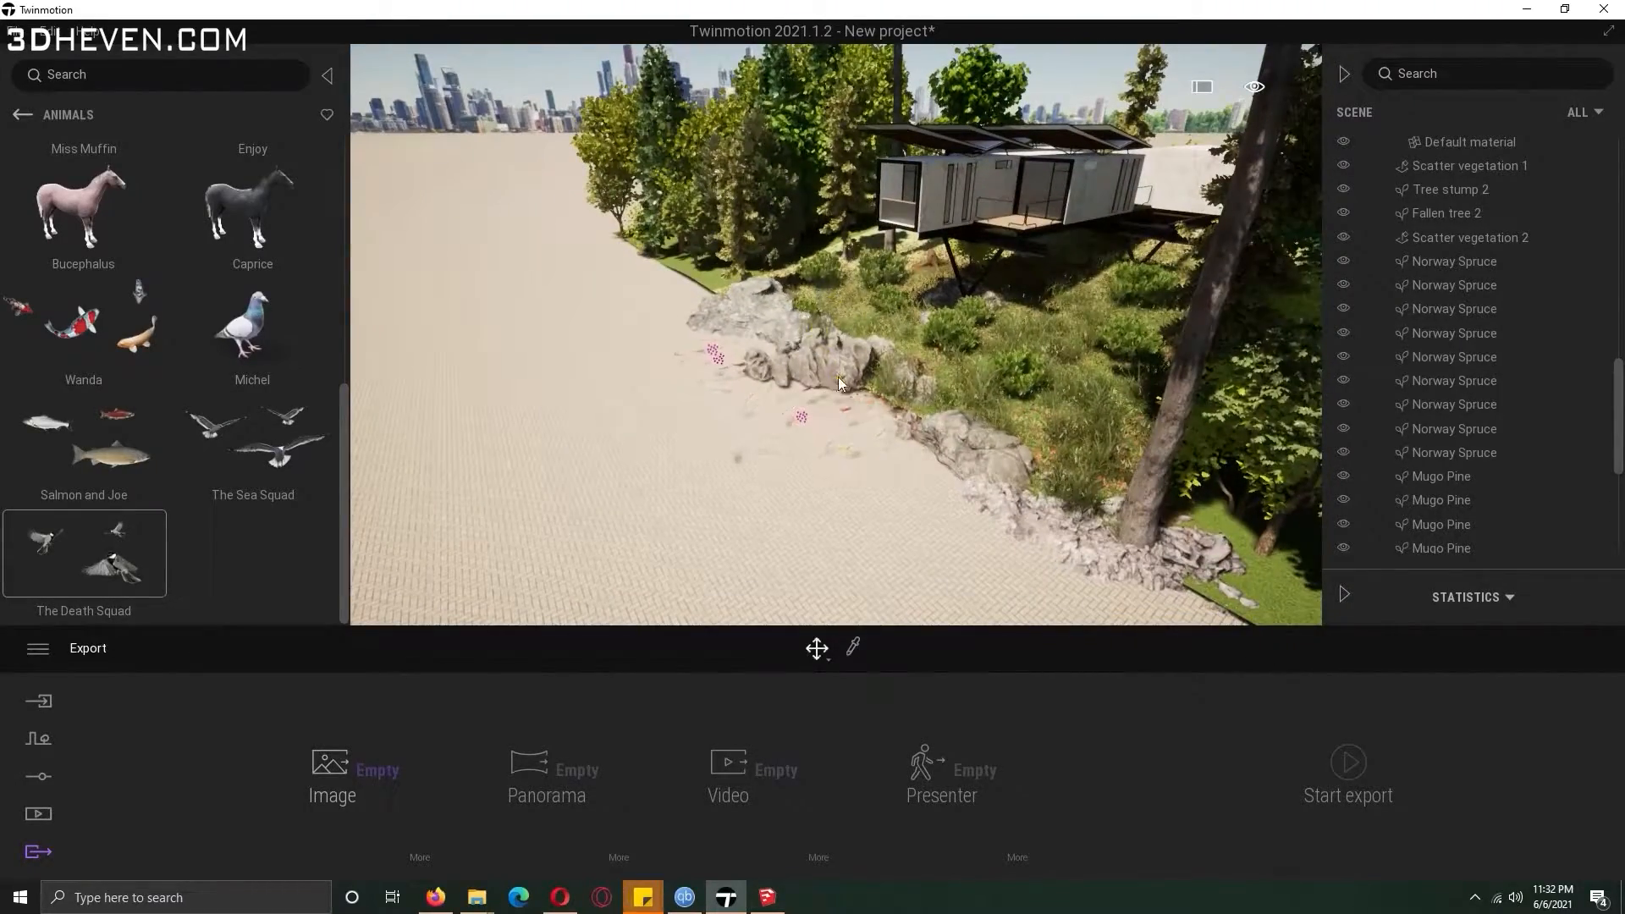
scroll(823, 340, up, 6)
drag(1621, 421, 1621, 517)
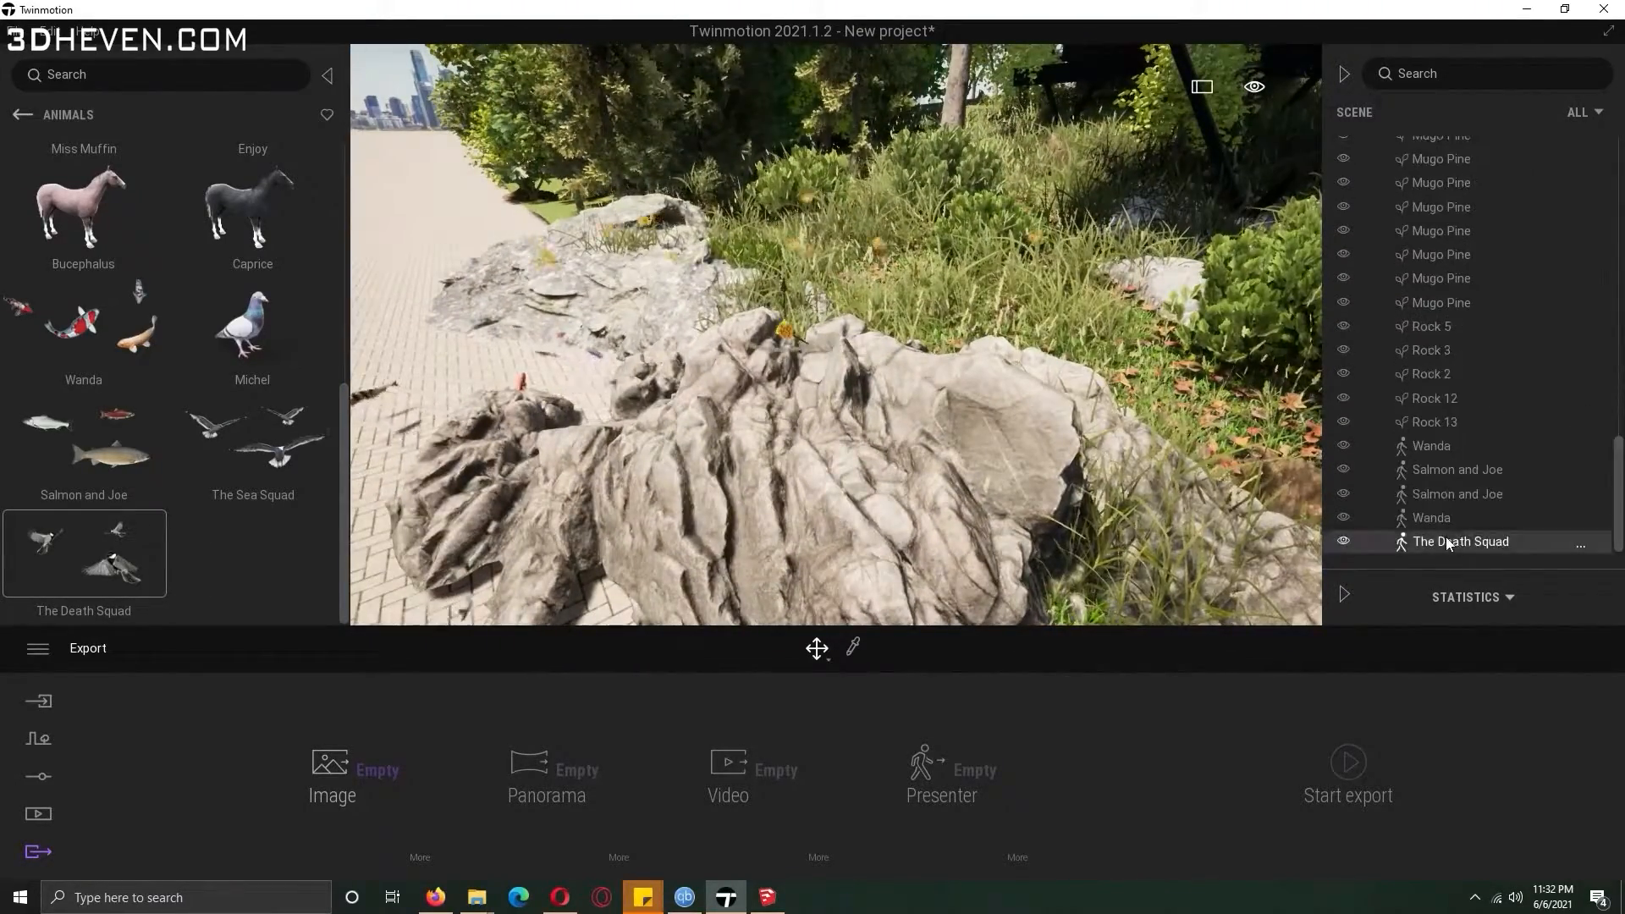
drag(782, 237, 789, 175)
drag(310, 458, 510, 119)
Select Norway Spruce trees beside the house and raise their age to about 88%.
key(w)
click(32, 113)
click(32, 114)
click(227, 221)
click(95, 220)
drag(342, 204, 338, 325)
click(93, 245)
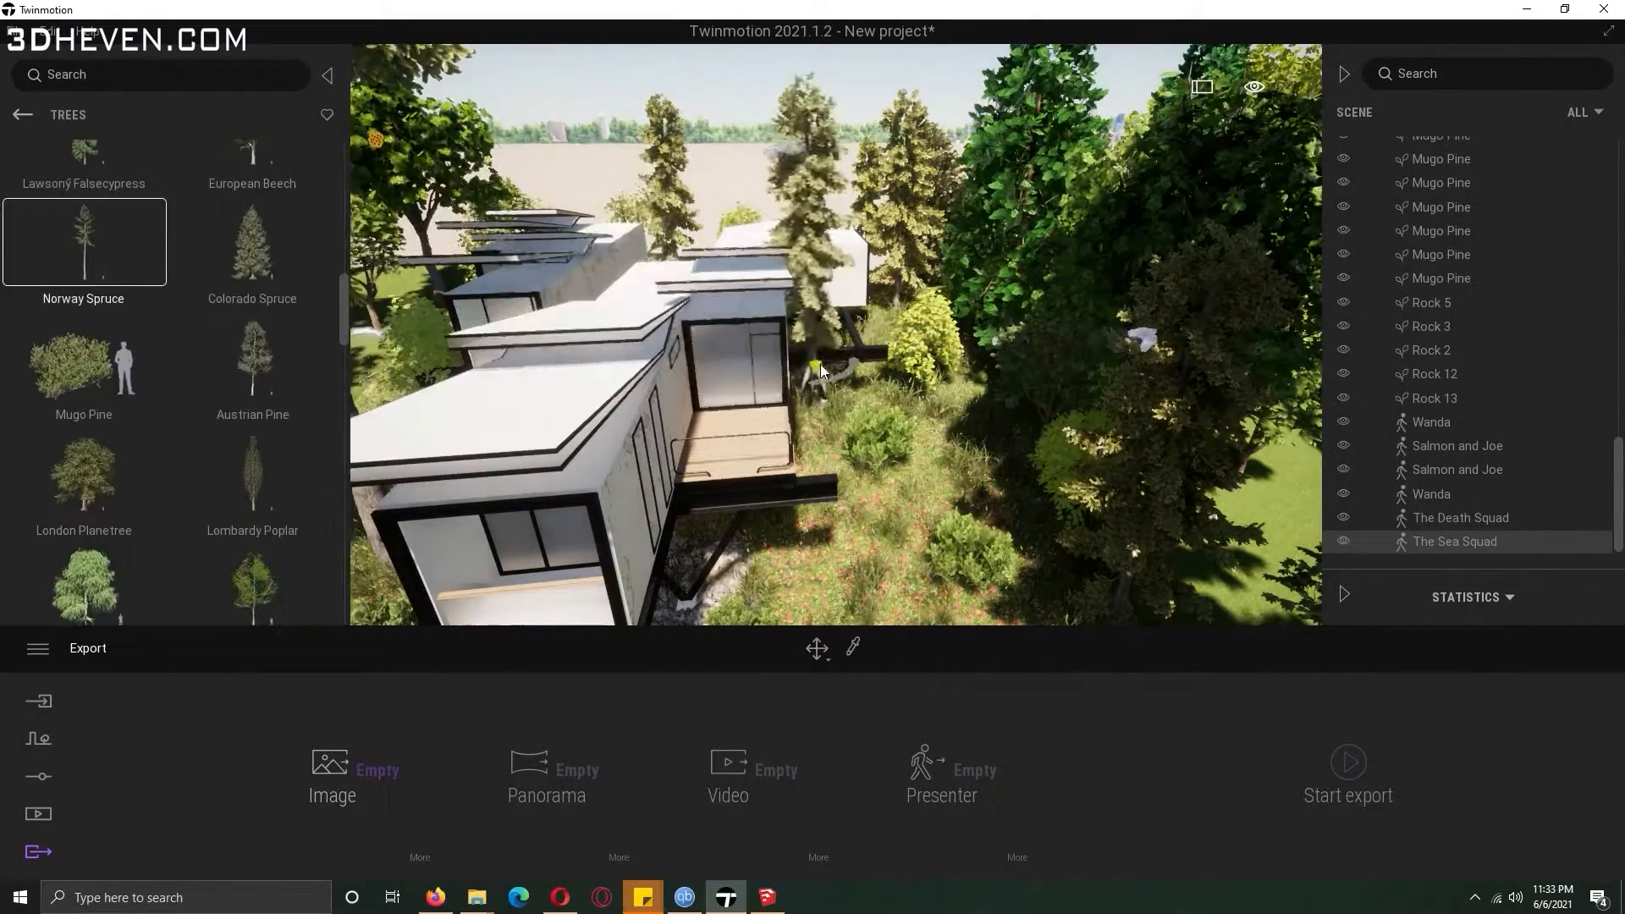
key(e)
click(799, 449)
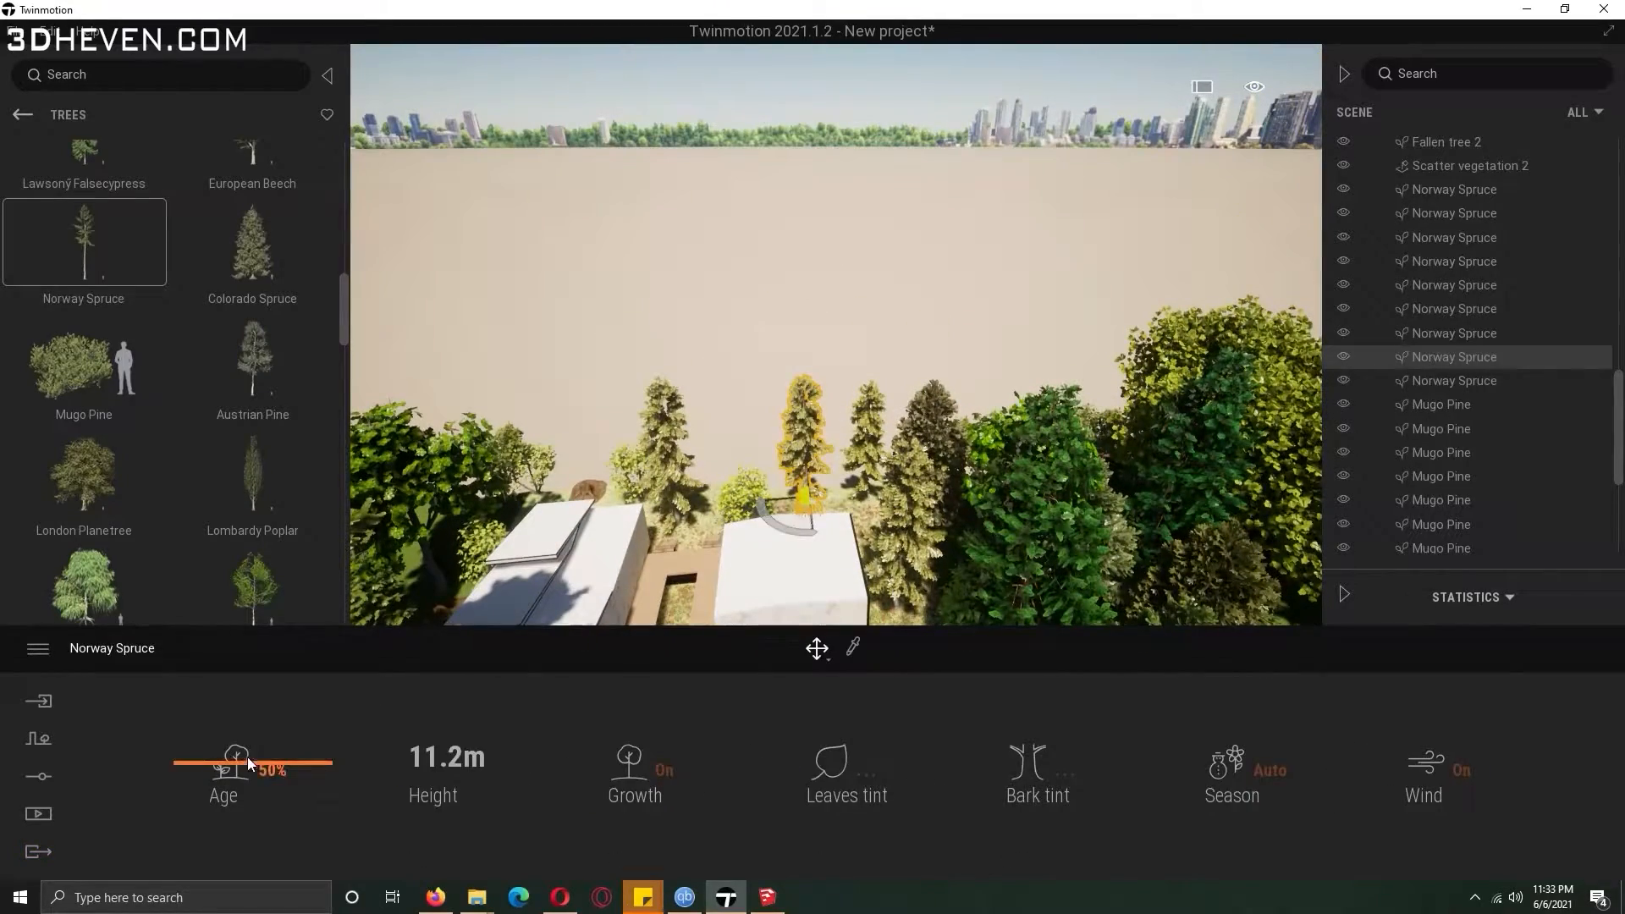
drag(251, 764, 332, 763)
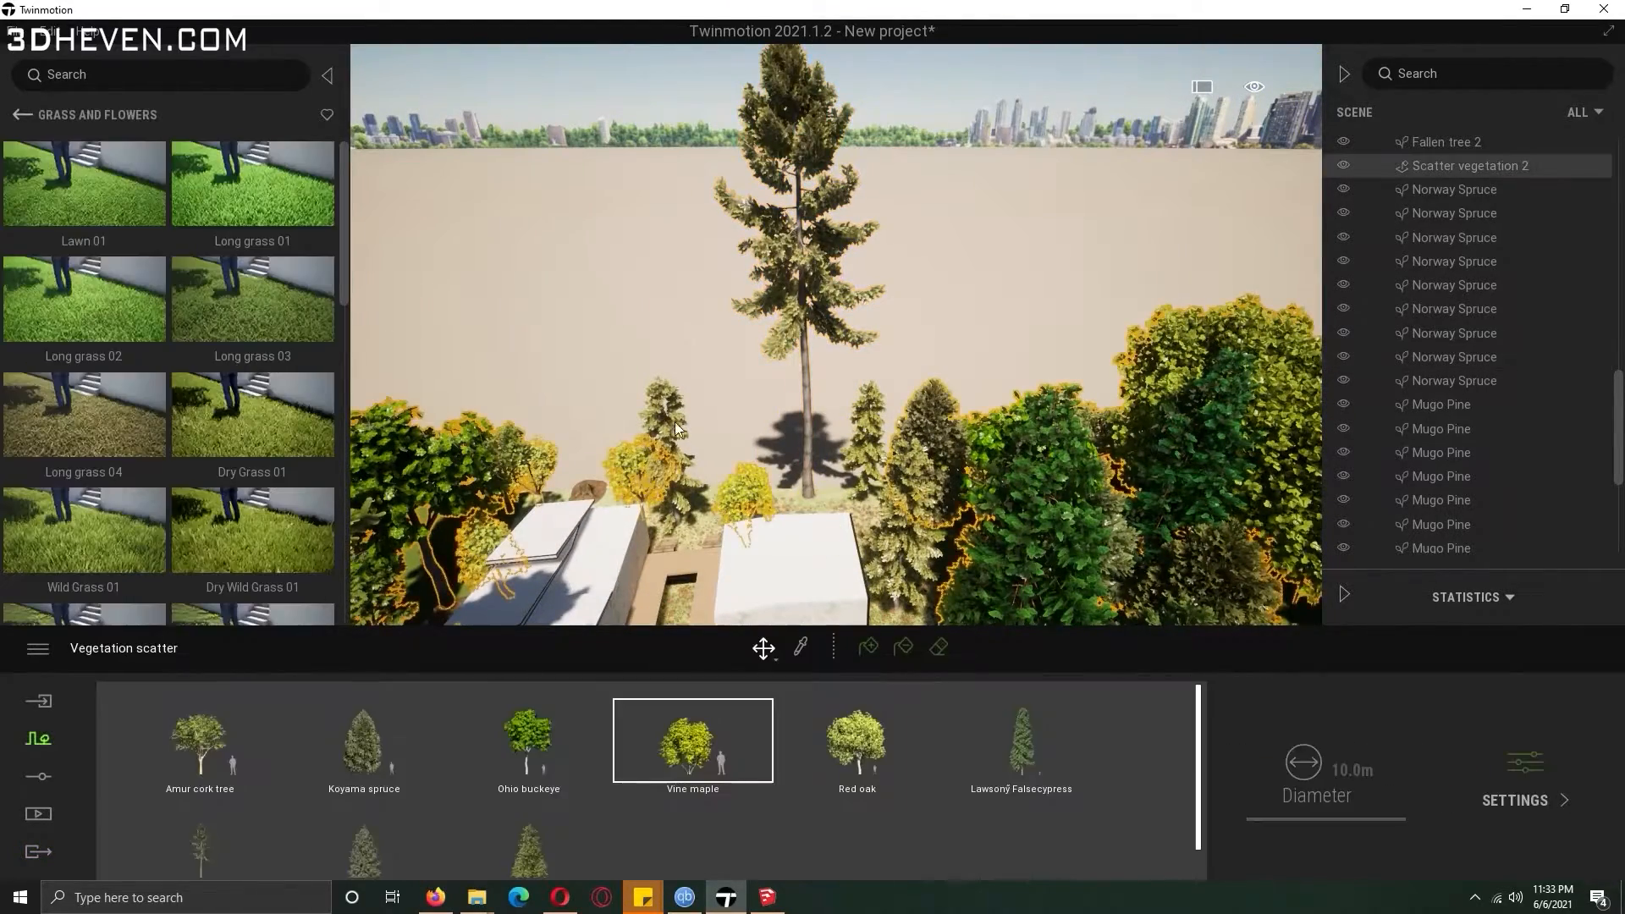
click(674, 421)
drag(254, 716, 284, 713)
key(s)
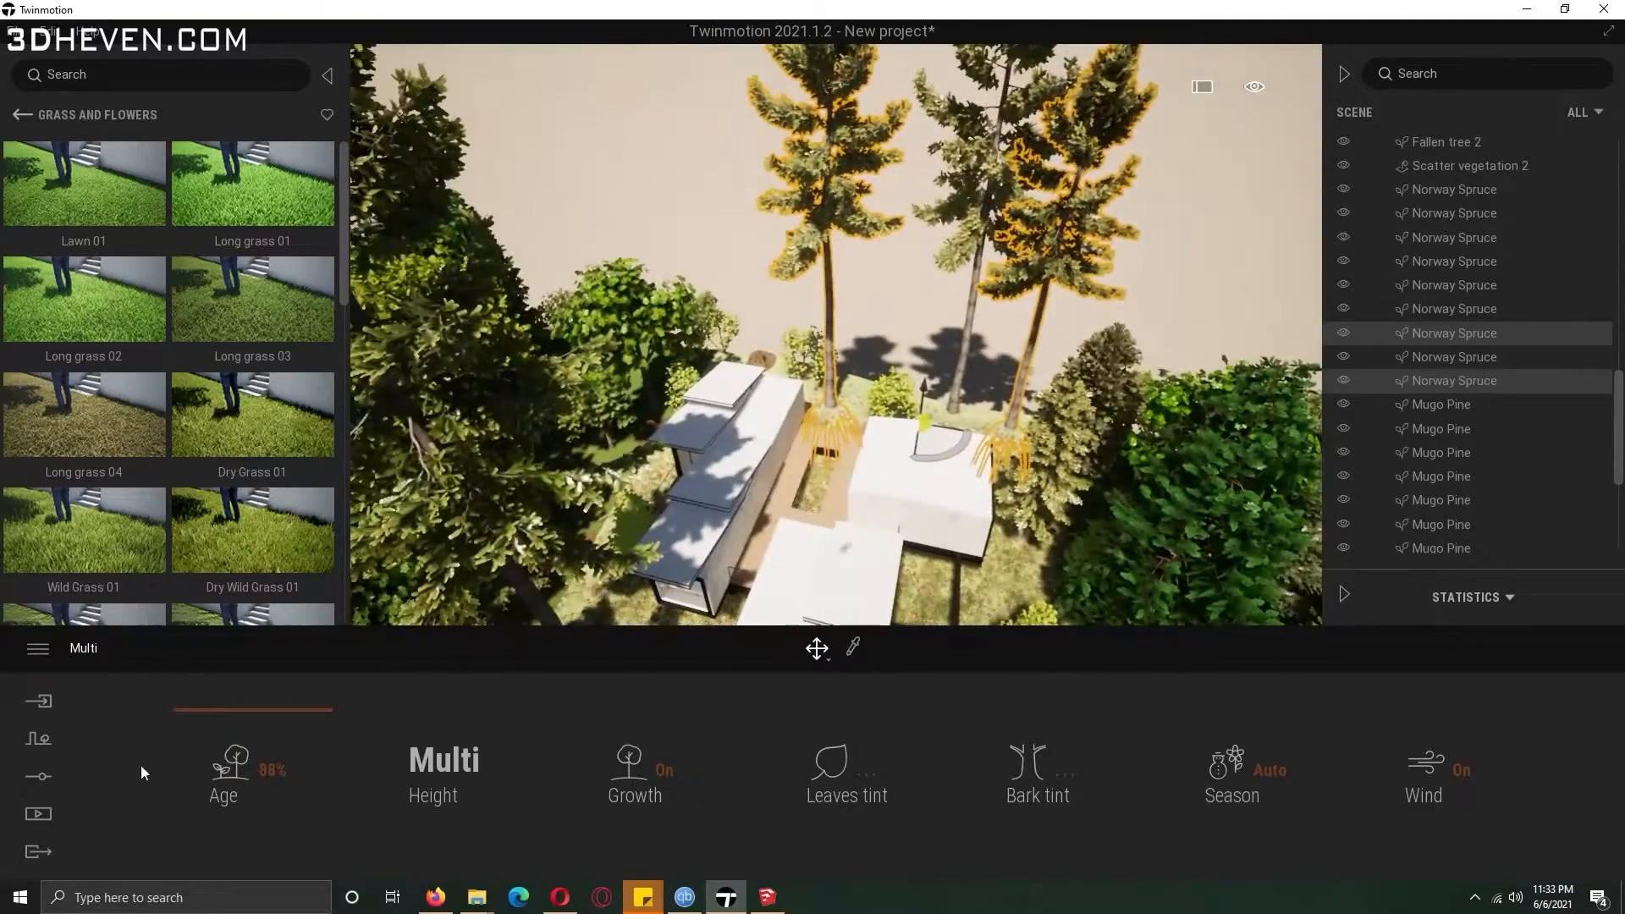
Open the people Groups library and place Group01 inside the bungalow's glazed room.
click(22, 116)
click(20, 117)
click(225, 450)
click(101, 240)
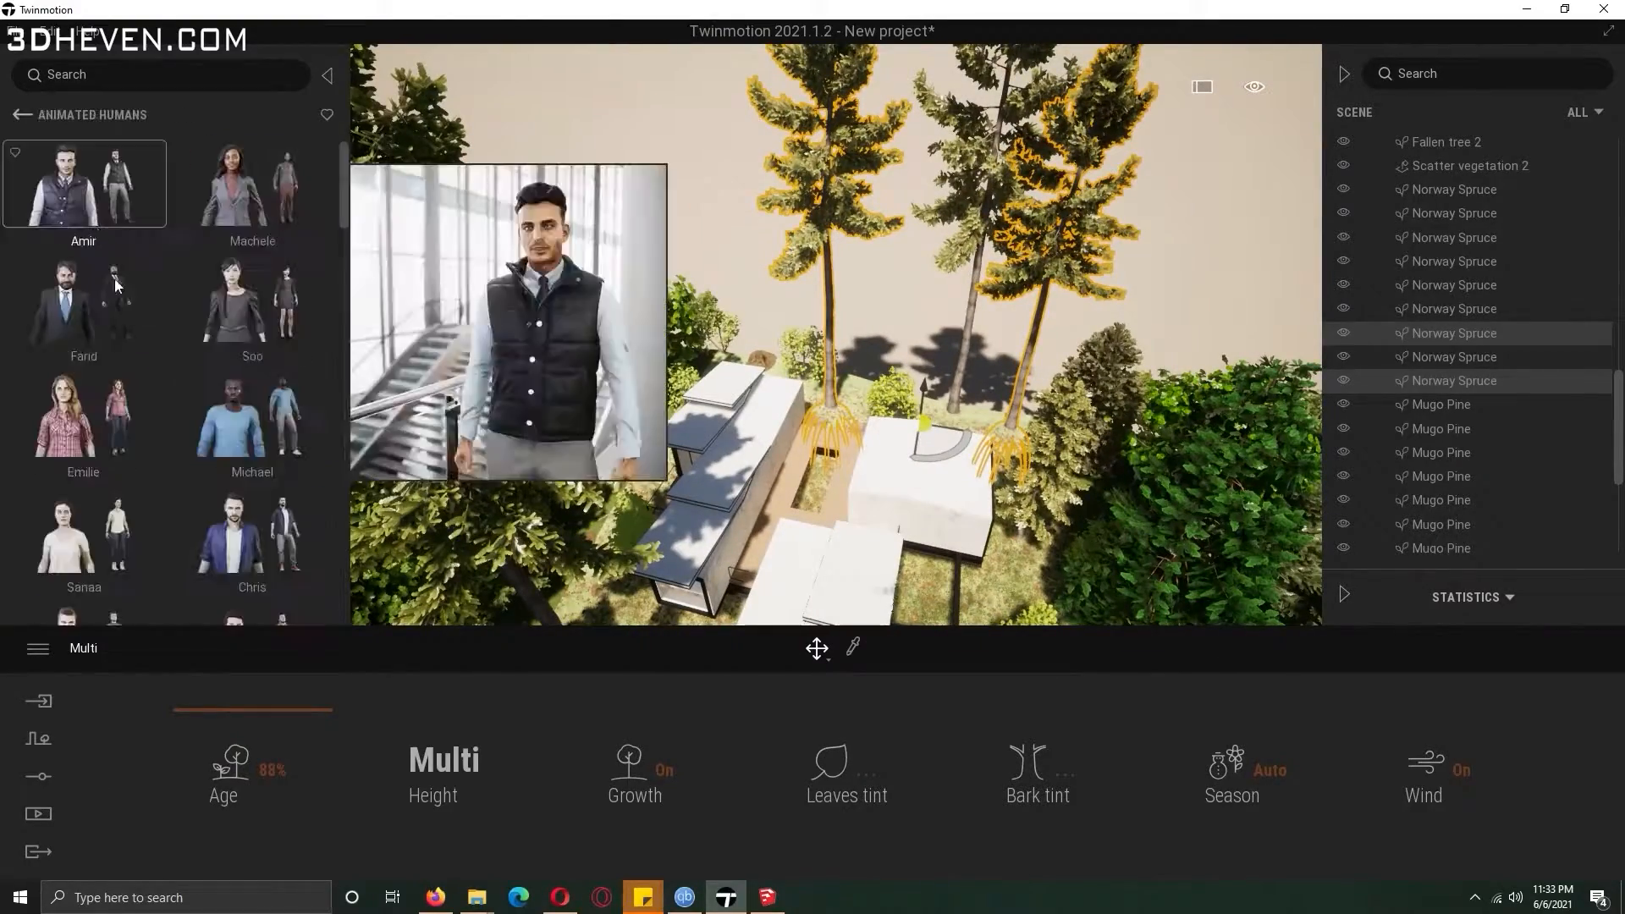
key(w)
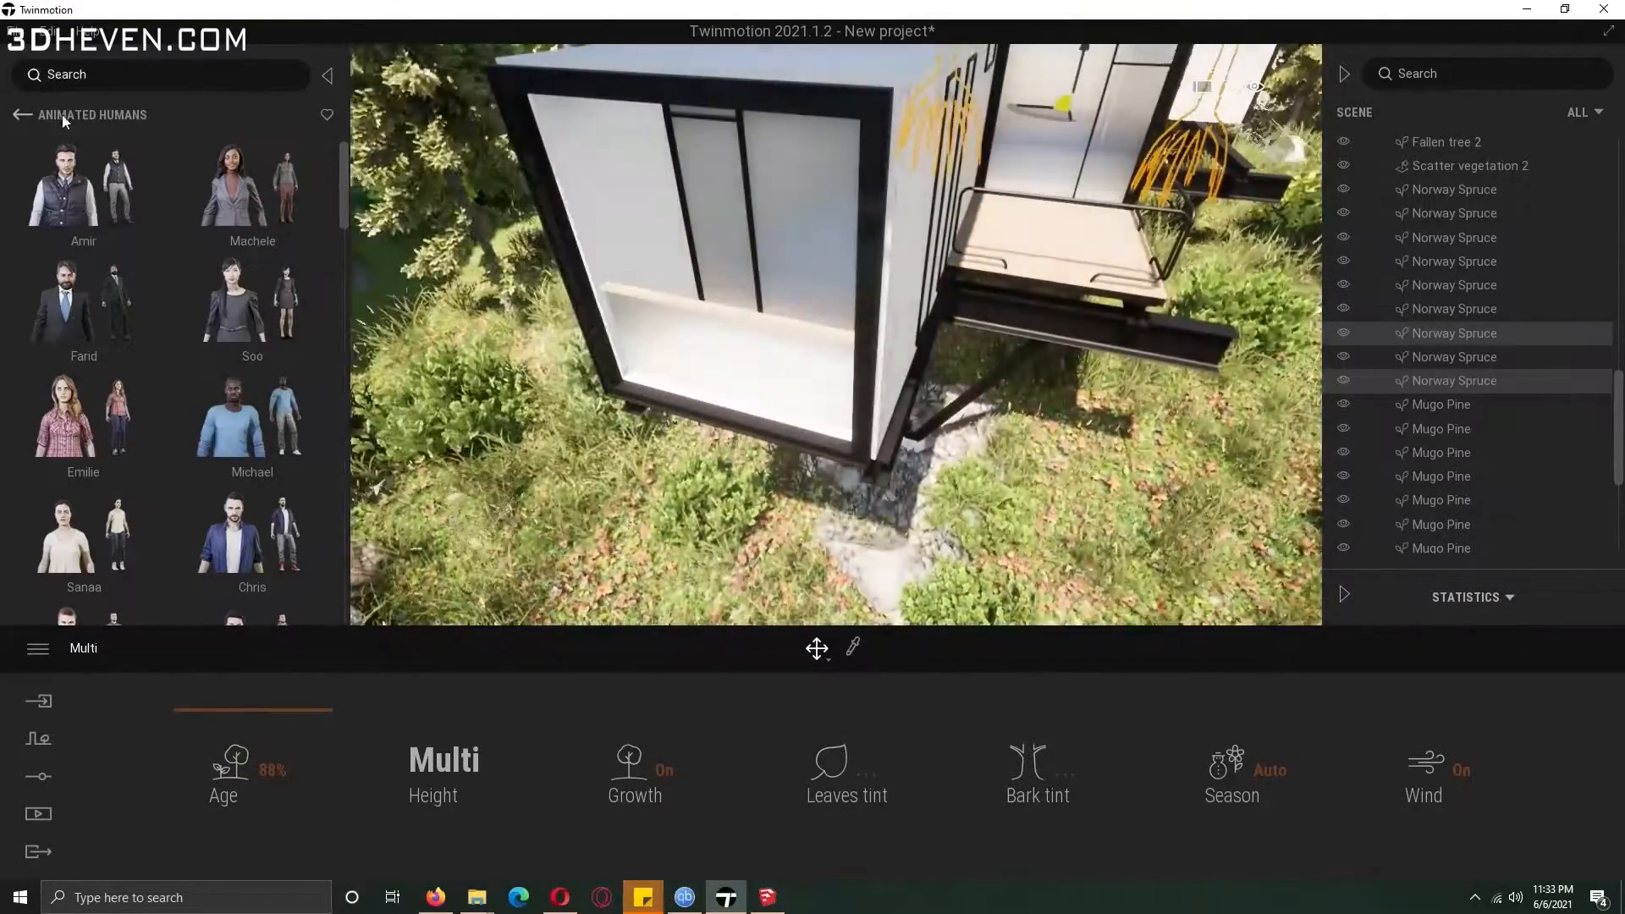
click(127, 110)
click(275, 220)
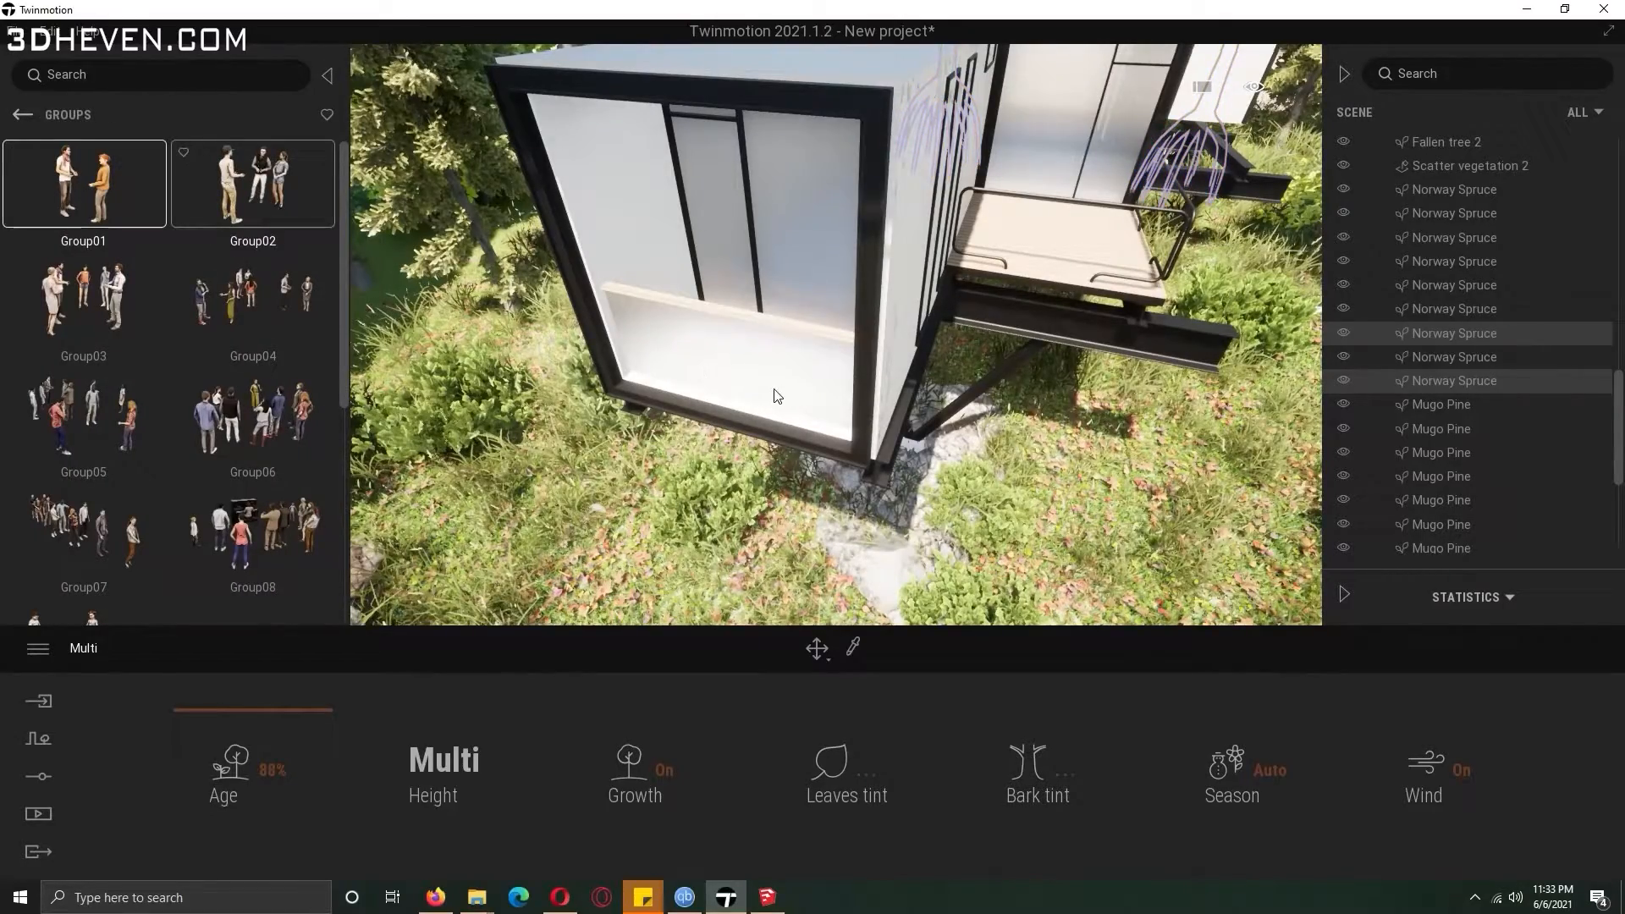
shift+middle_drag(781, 422, 782, 420)
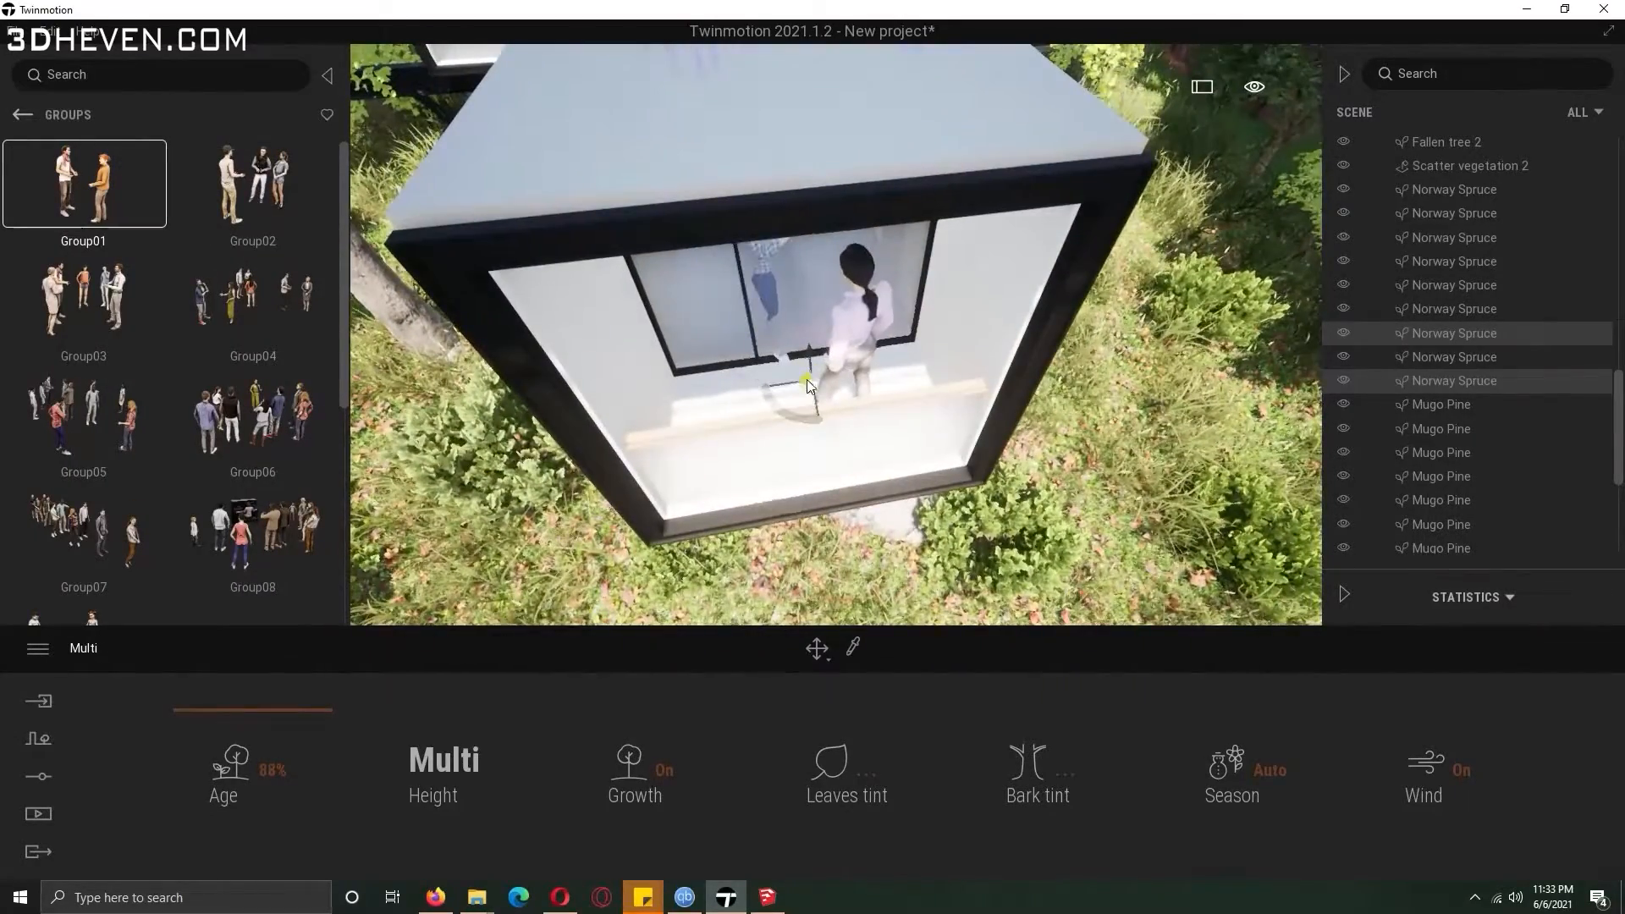
Place Group02 of people on the bungalow's balcony.
drag(846, 349, 745, 464)
shift+middle_drag(745, 464, 643, 457)
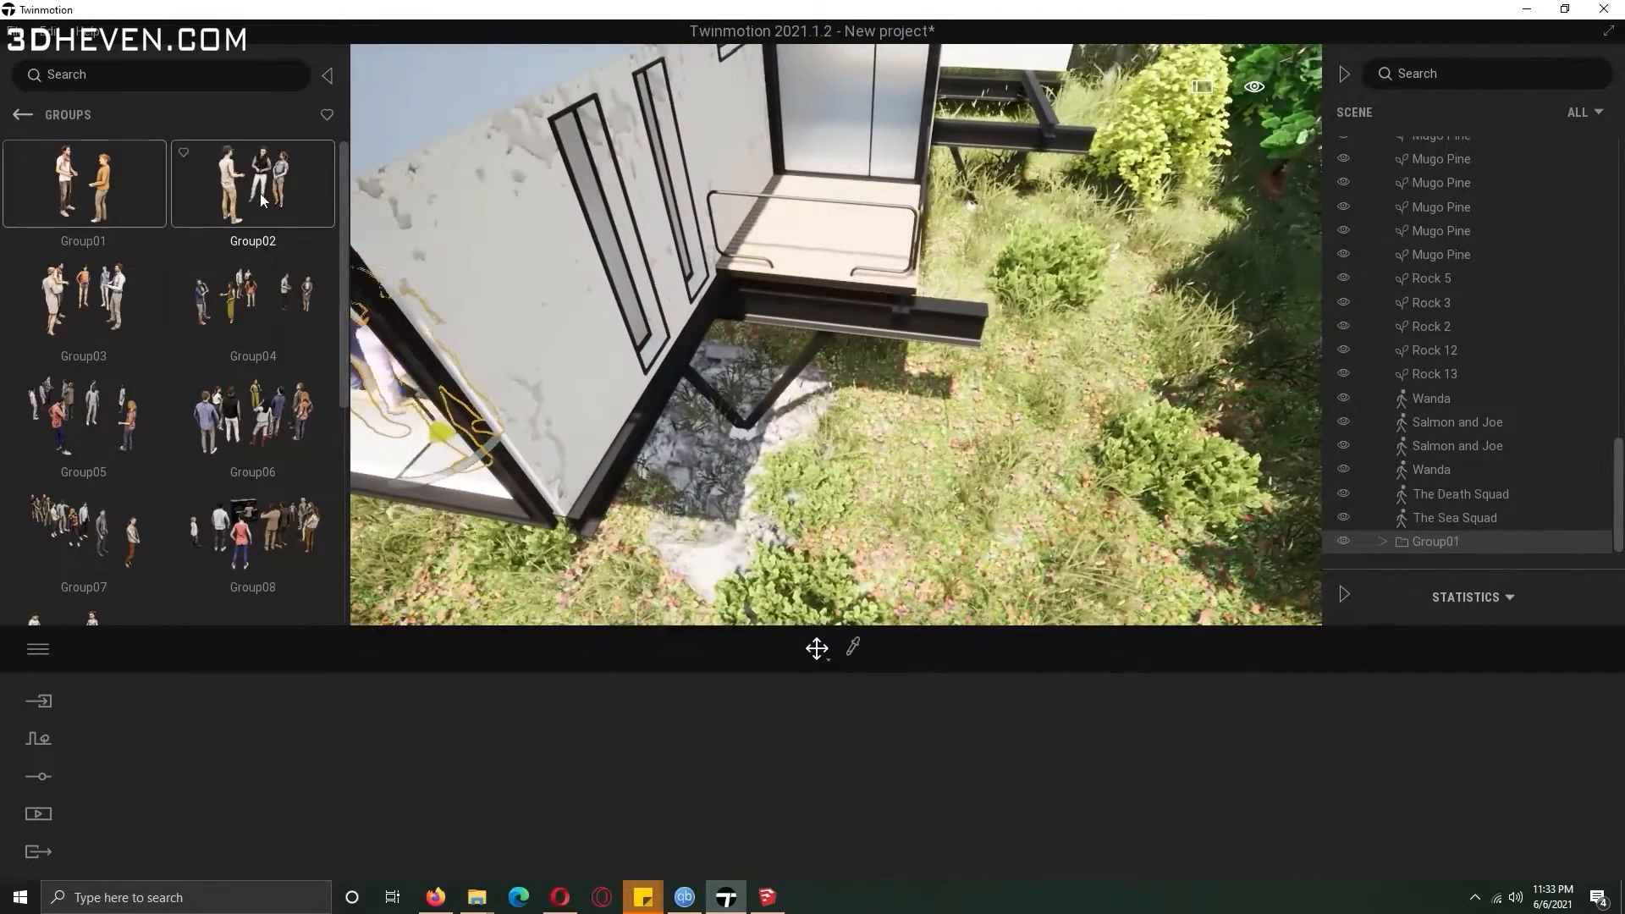
click(832, 239)
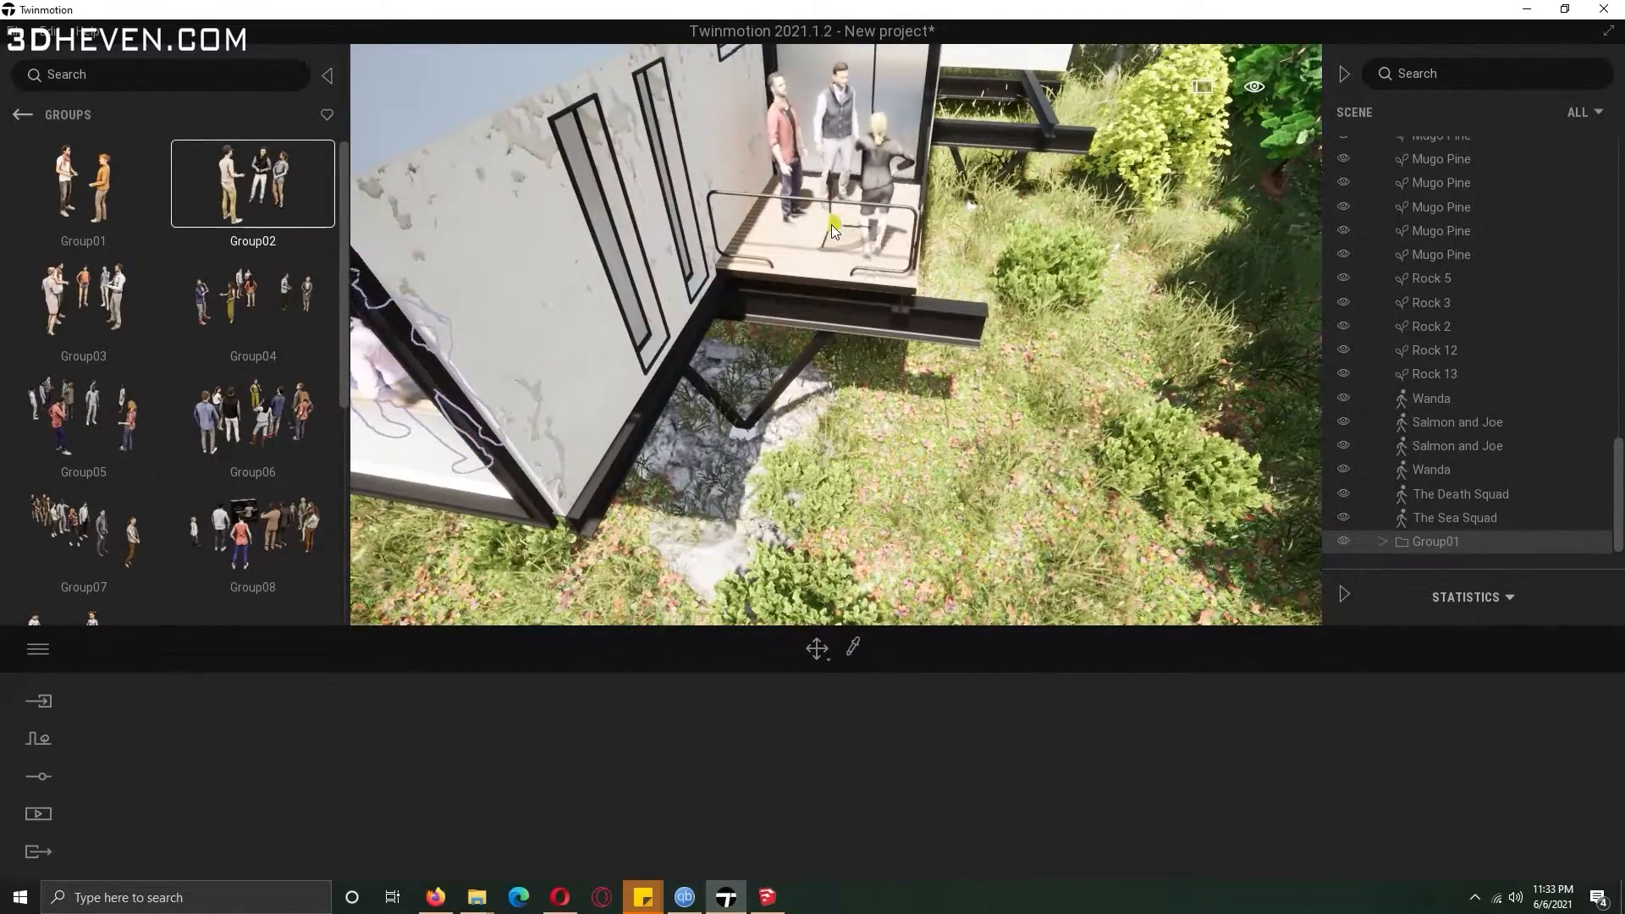
Select Image1 for export, review the export settings, and start the image export.
click(38, 814)
click(430, 788)
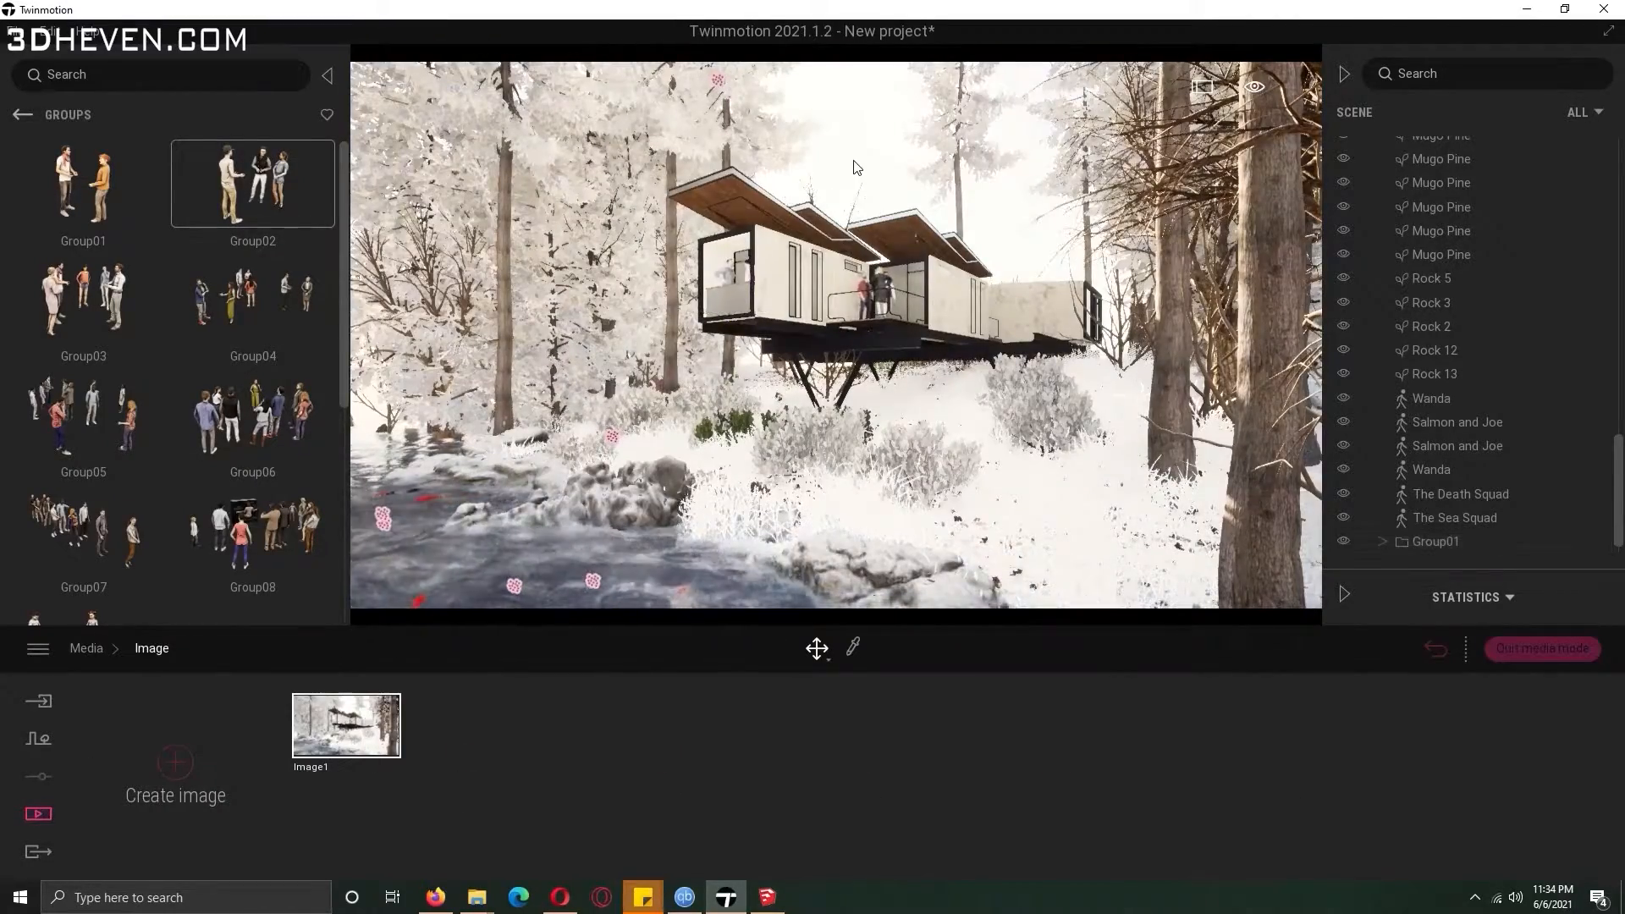
click(38, 852)
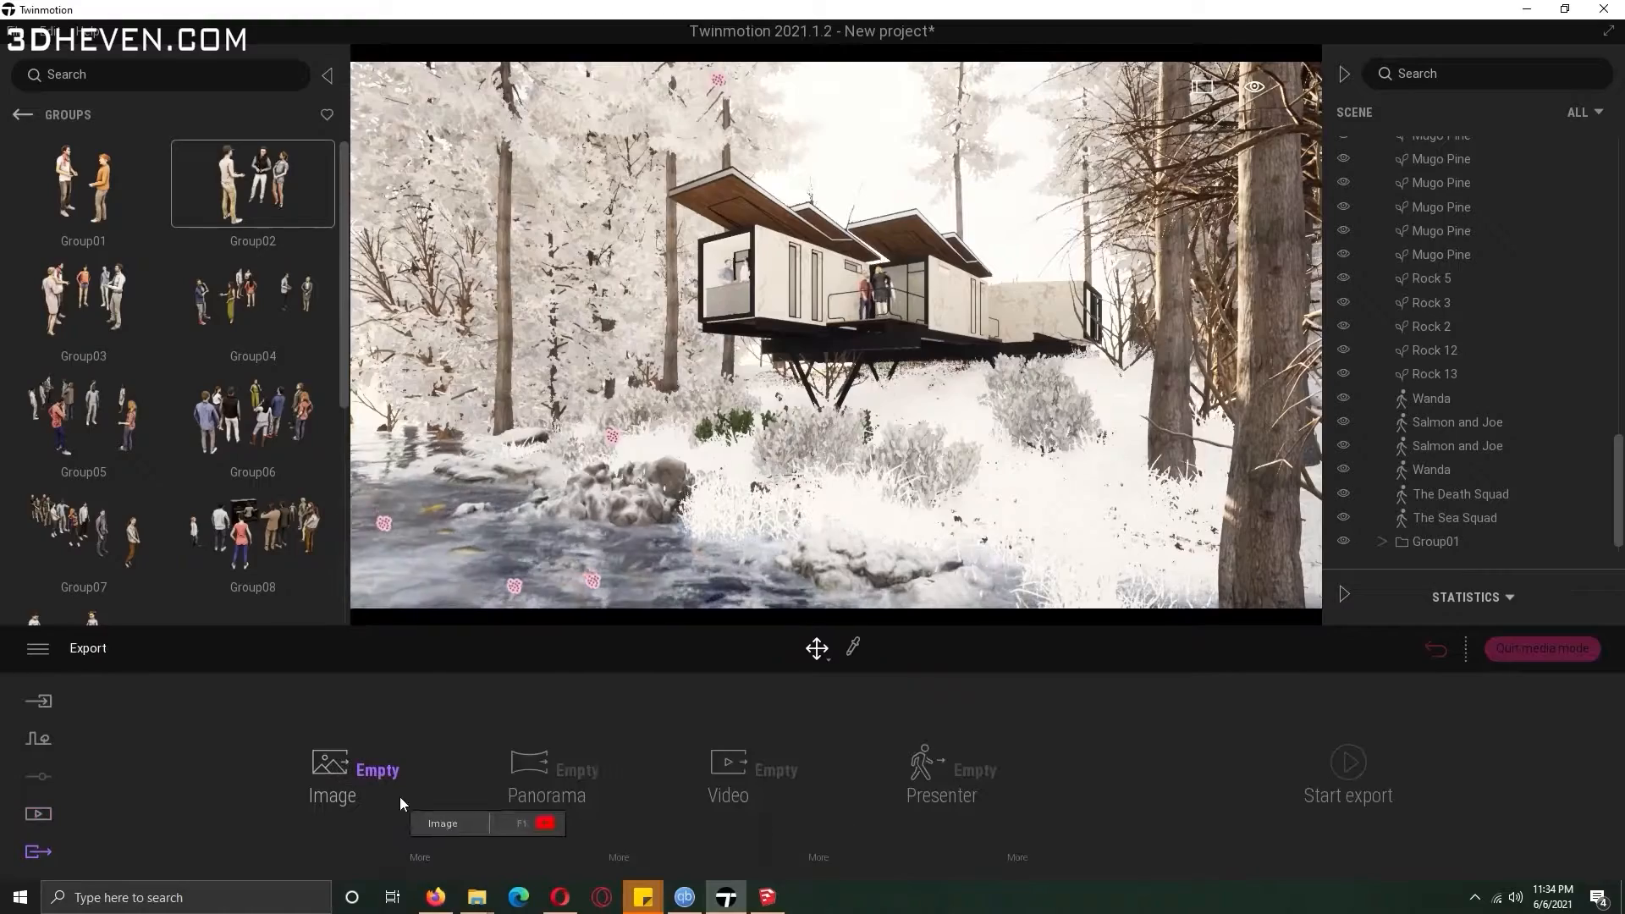
click(490, 815)
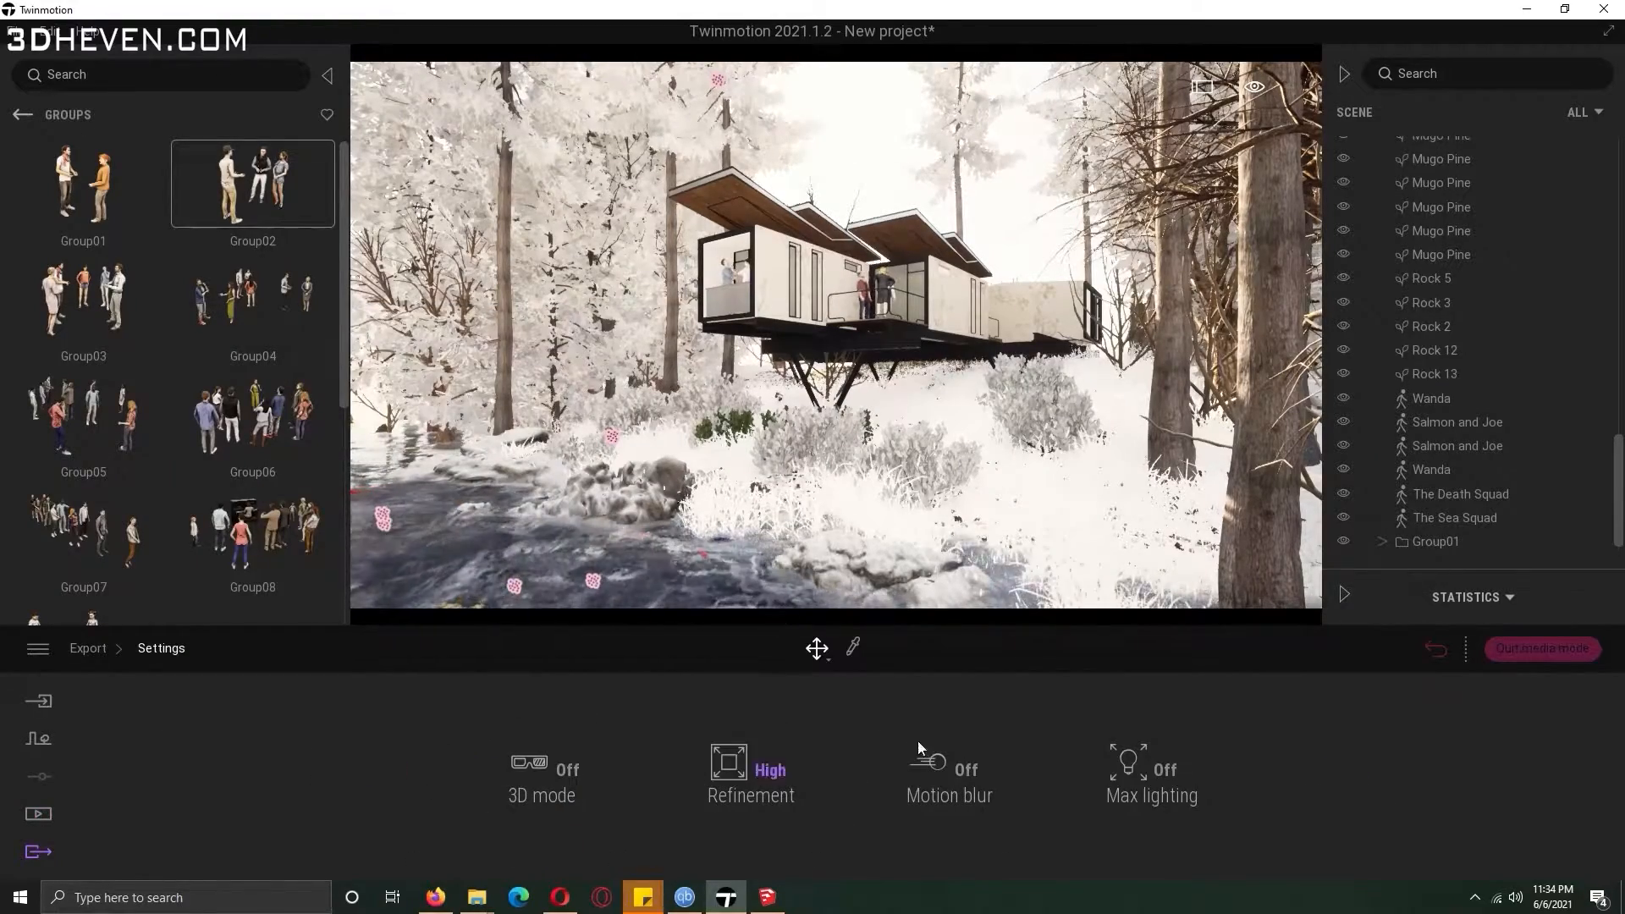
click(88, 648)
click(1348, 762)
click(1003, 752)
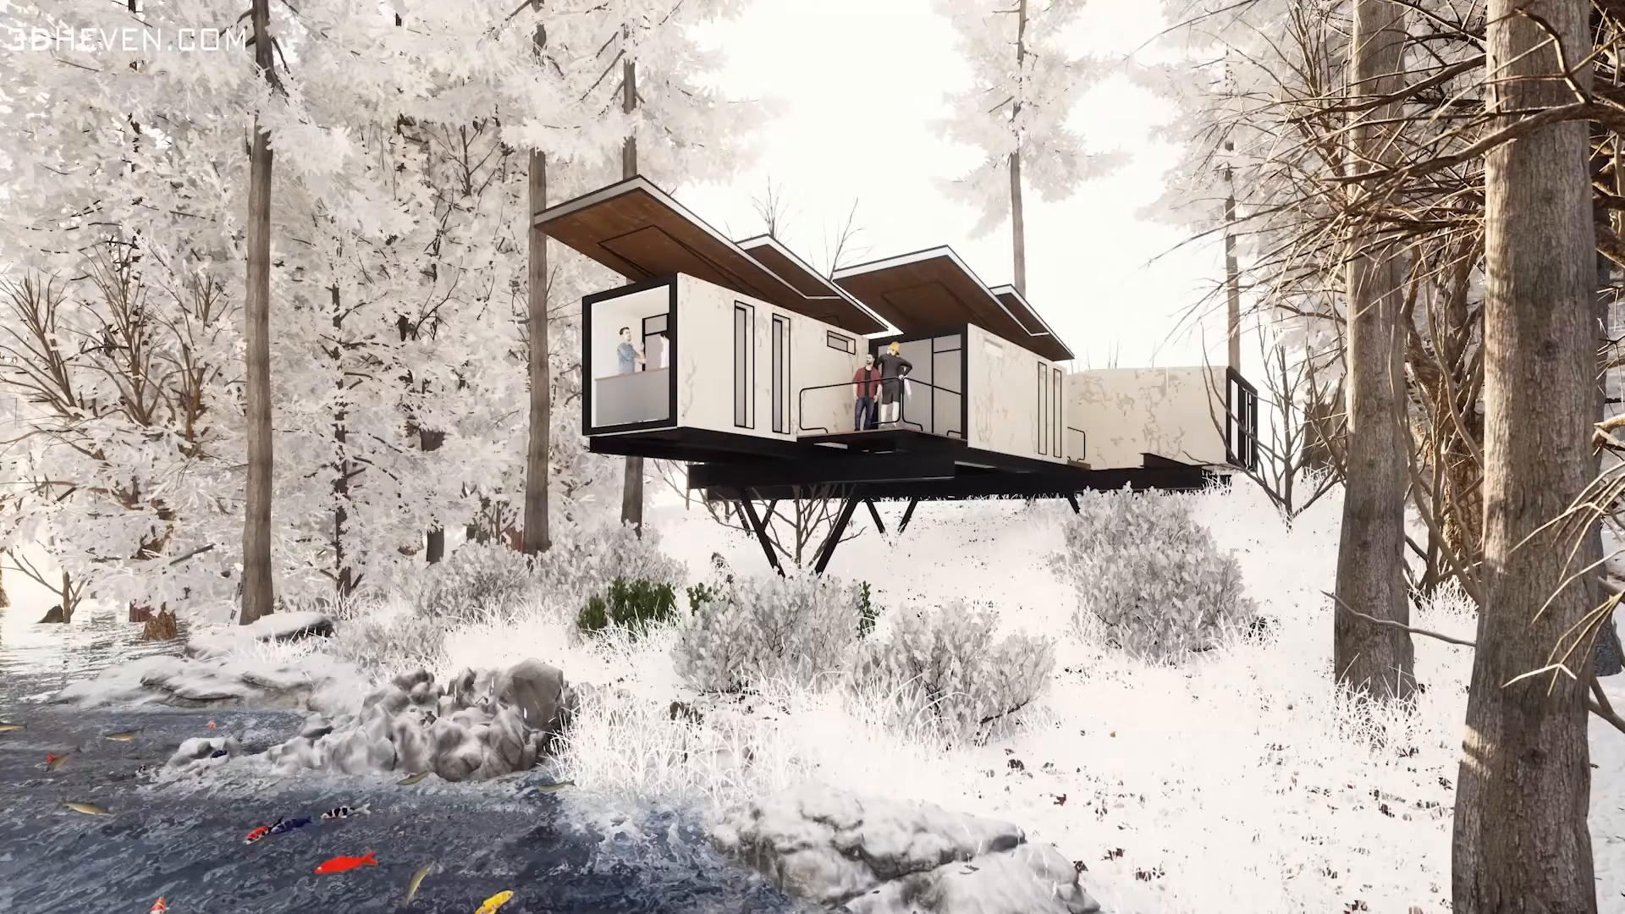